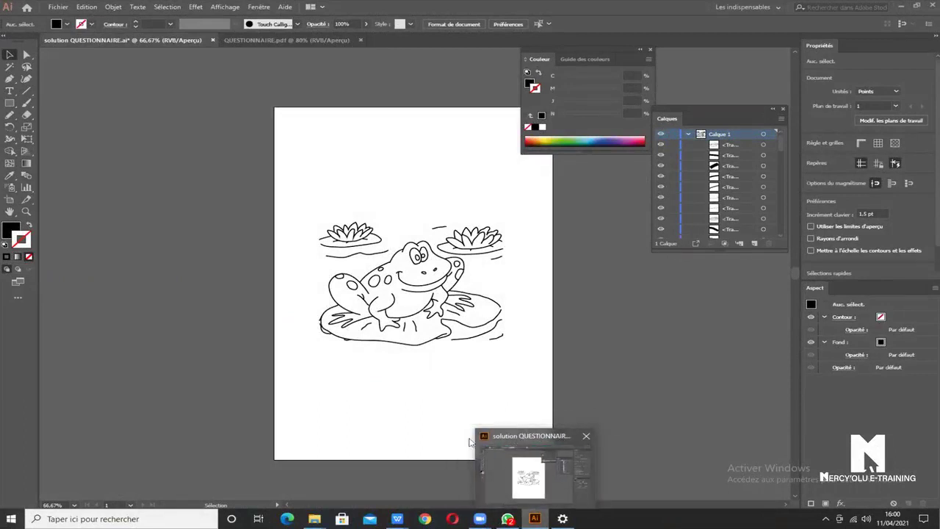
Draw a black-filled rectangle with four Pen corner points above the left lily pad
scroll(439, 315, up, 1)
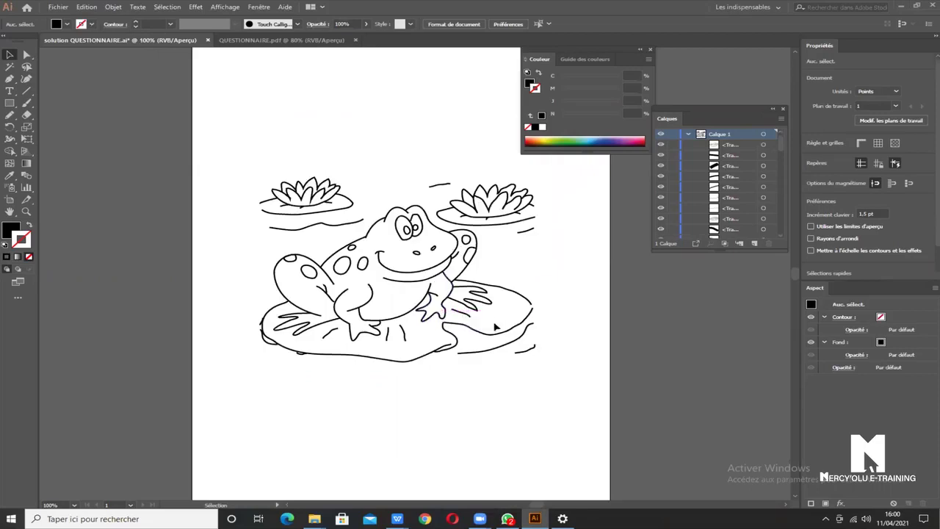
scroll(404, 305, up, 1)
scroll(352, 290, up, 1)
scroll(294, 273, up, 1)
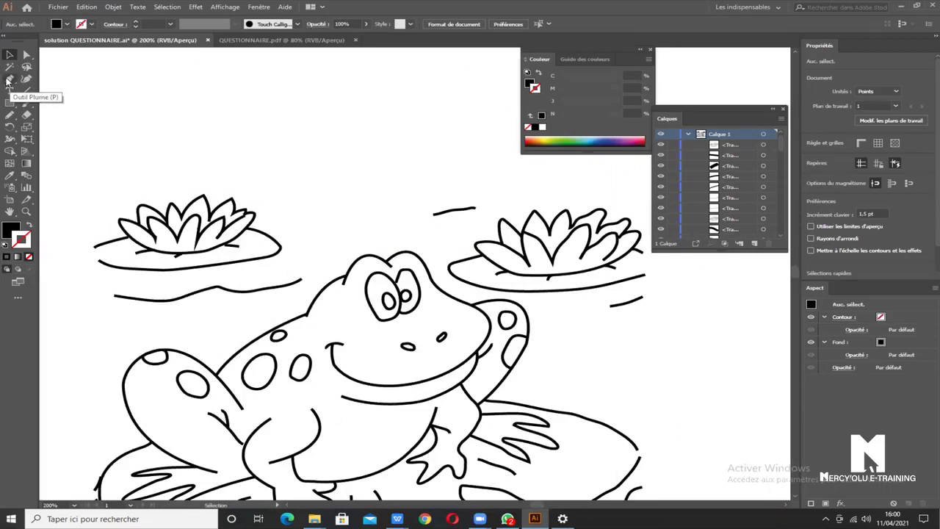
click(9, 80)
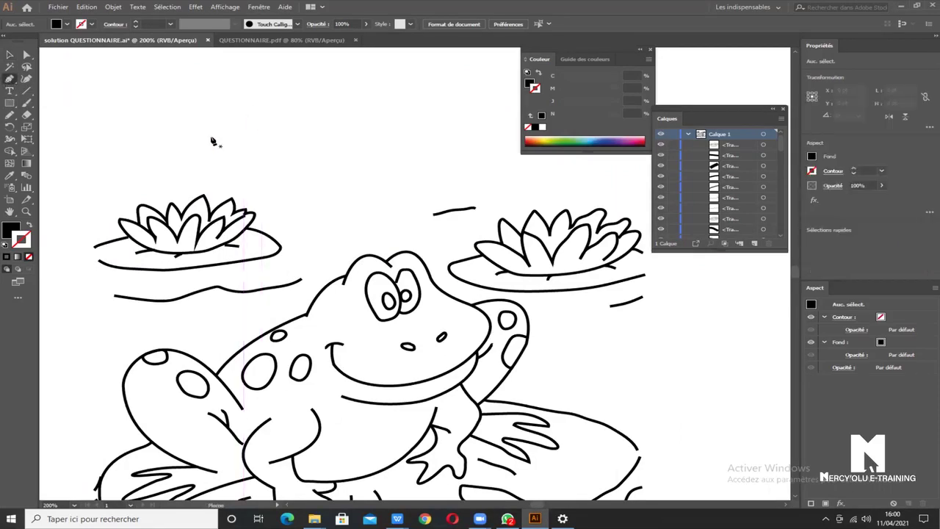
scroll(284, 242, down, 2)
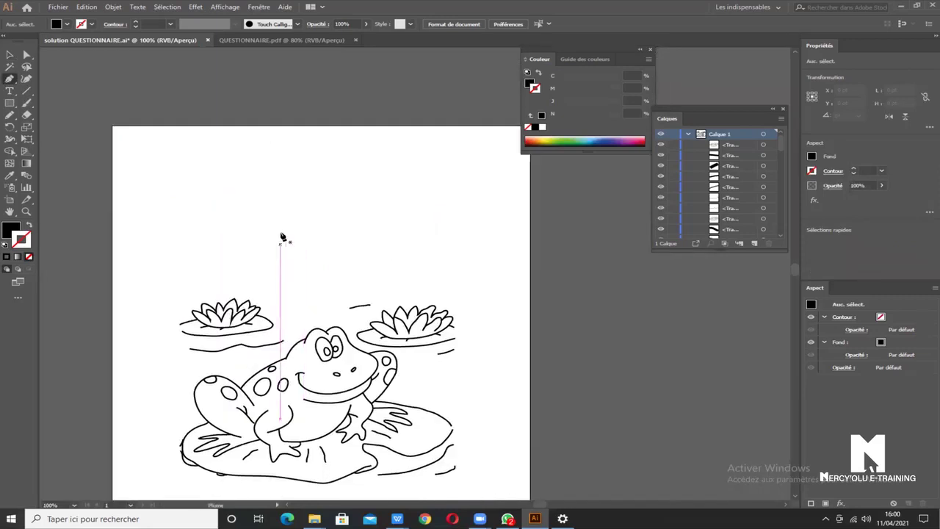
scroll(268, 325, up, 2)
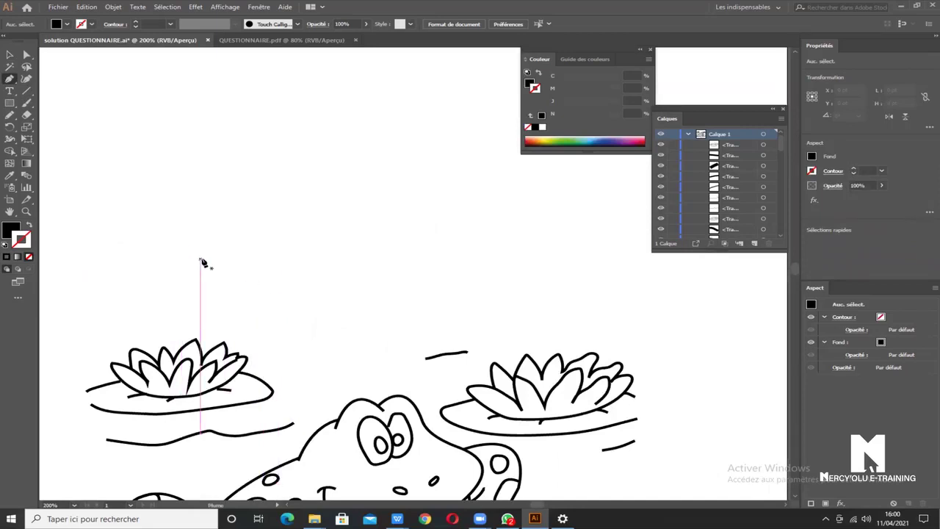
click(199, 258)
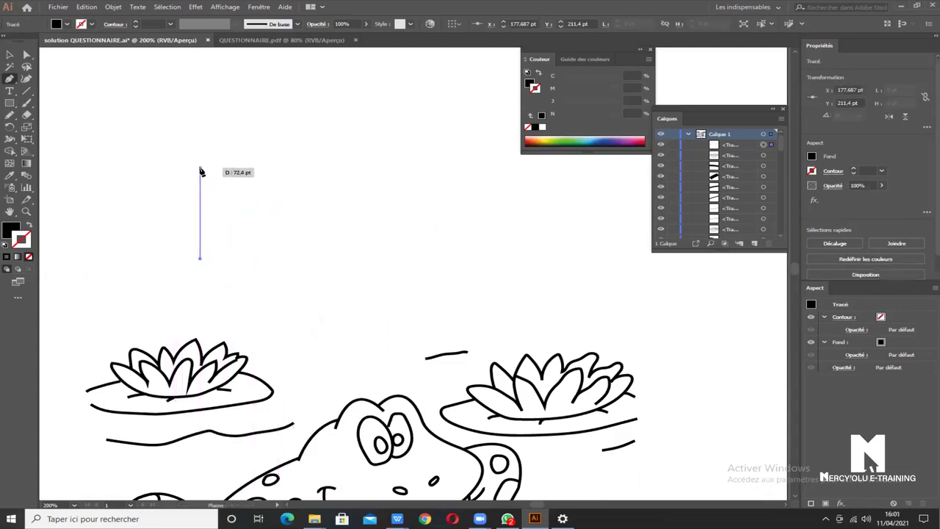
click(200, 168)
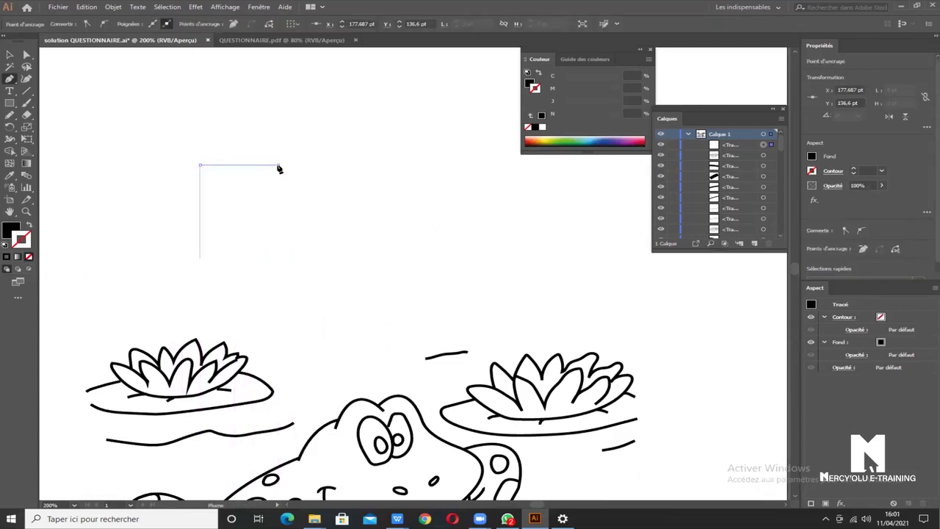
click(278, 166)
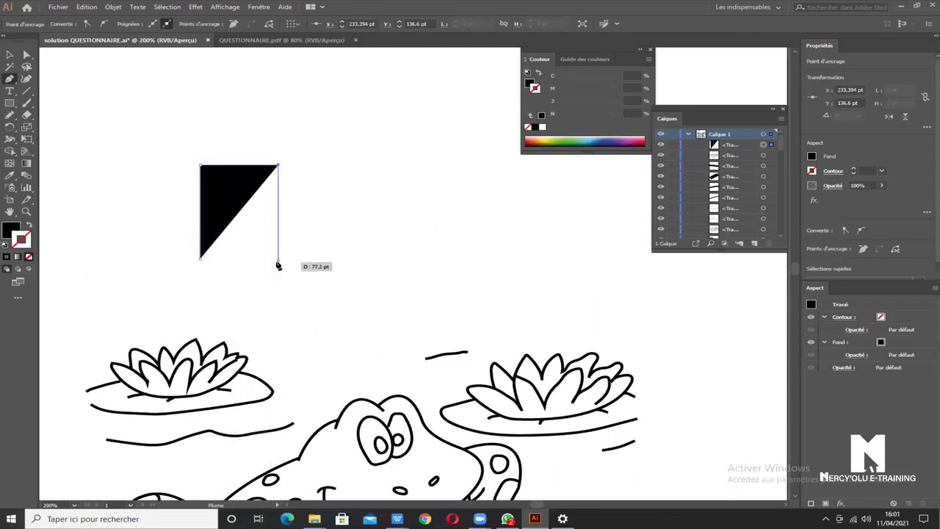
click(278, 261)
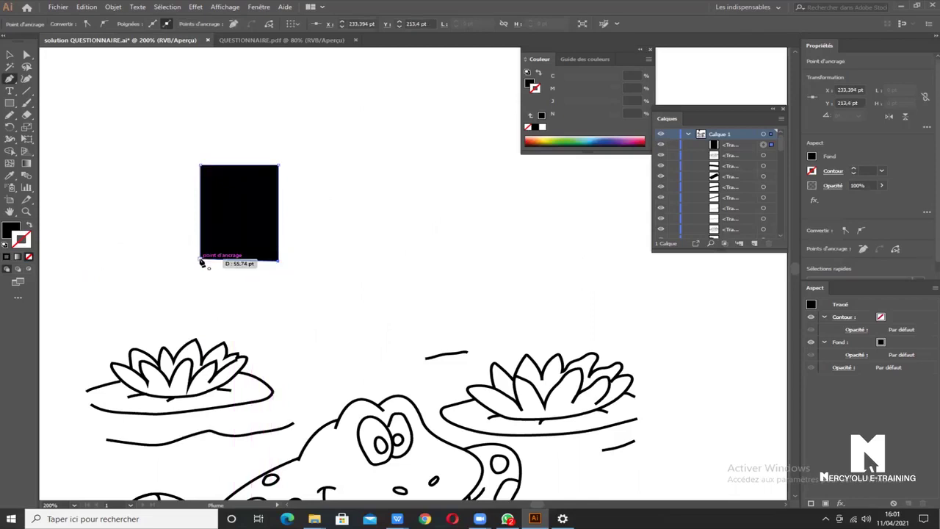
click(201, 261)
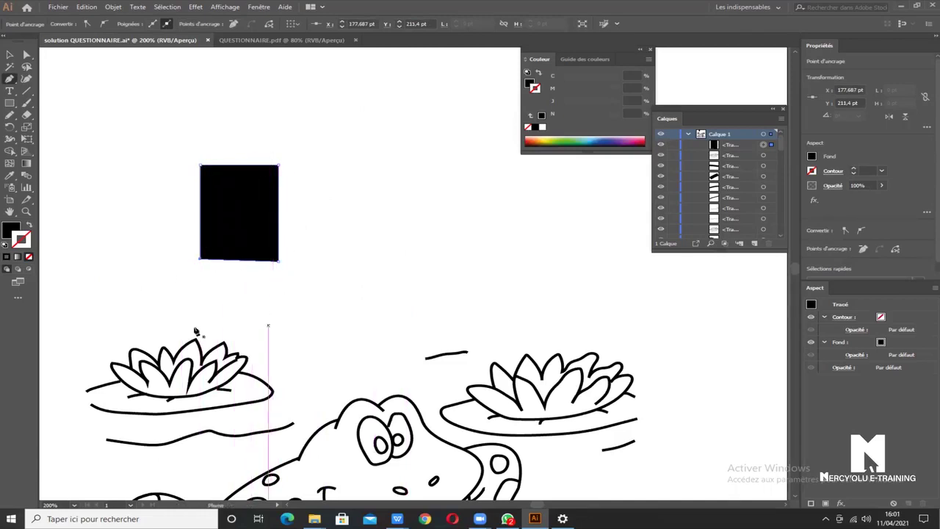
scroll(248, 210, down, 3)
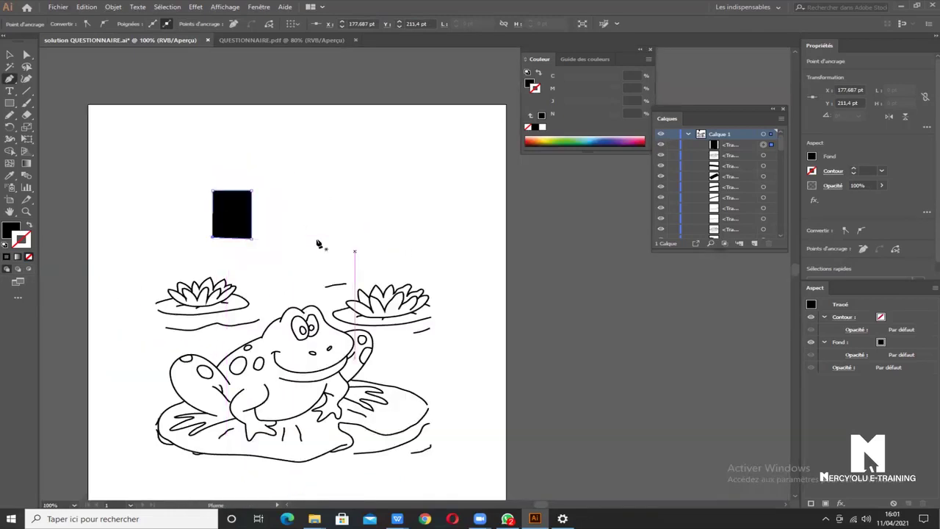
Draw a black half-dome with a smooth curved top and flat base beside the rectangle, then deselect
scroll(345, 235, up, 3)
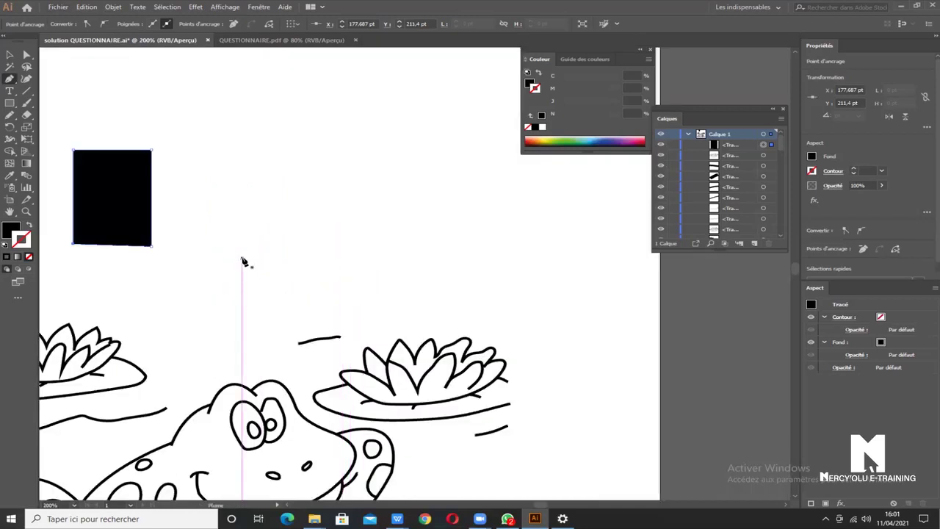
drag(239, 253, 350, 177)
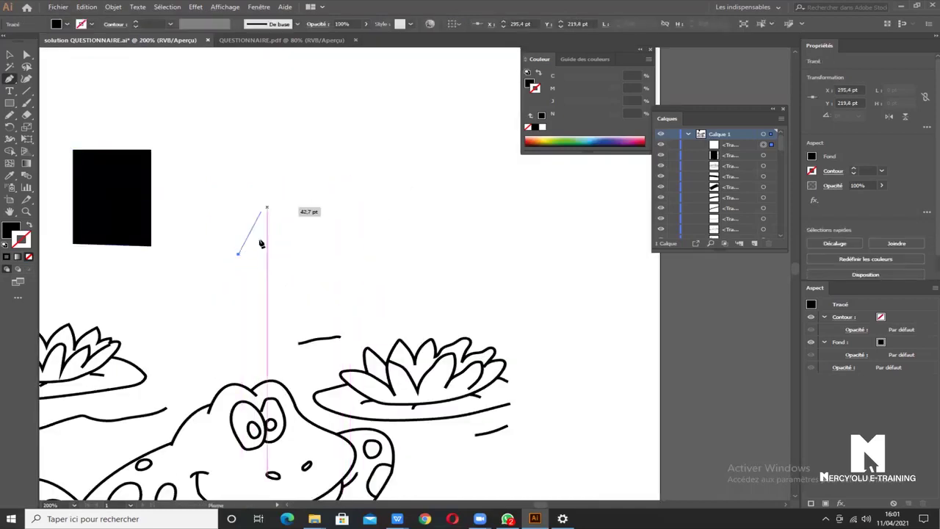
mouse_move(256, 224)
mouse_down()
mouse_move(332, 173)
mouse_move(409, 173)
mouse_move(426, 184)
mouse_up()
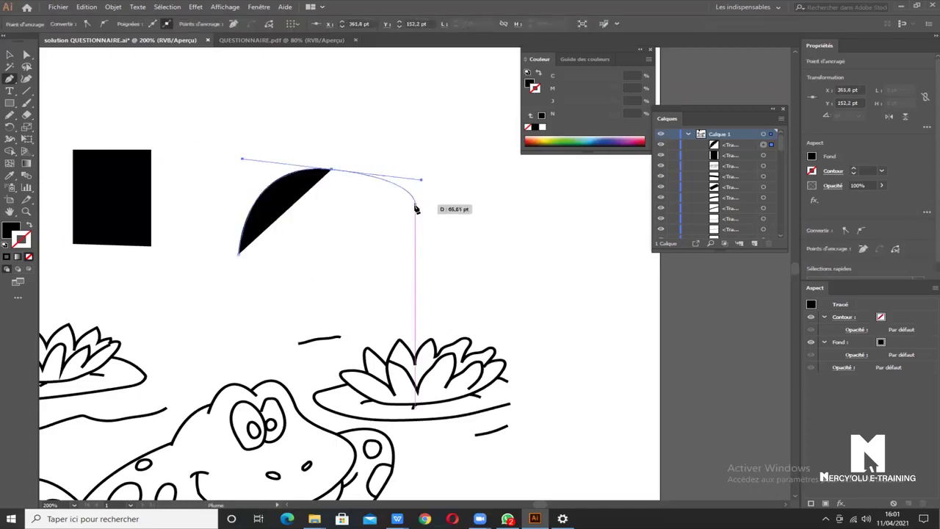
click(404, 269)
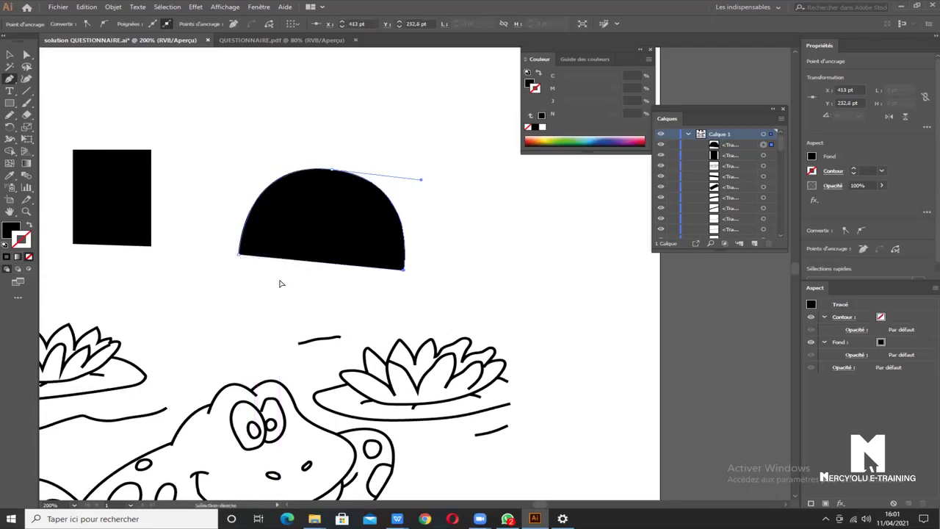
ctrl+click(281, 281)
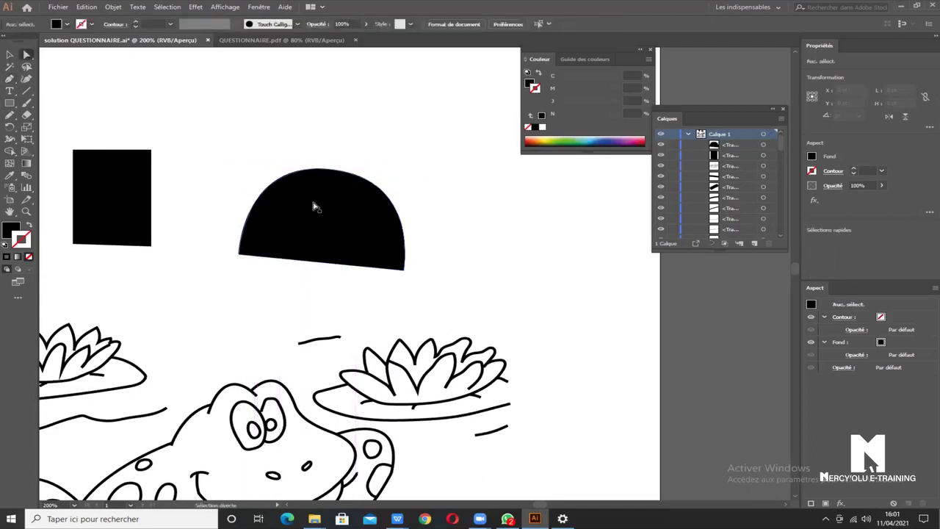
Reshape the dome's curved top by dragging its top anchor handles with Direct Selection
click(331, 170)
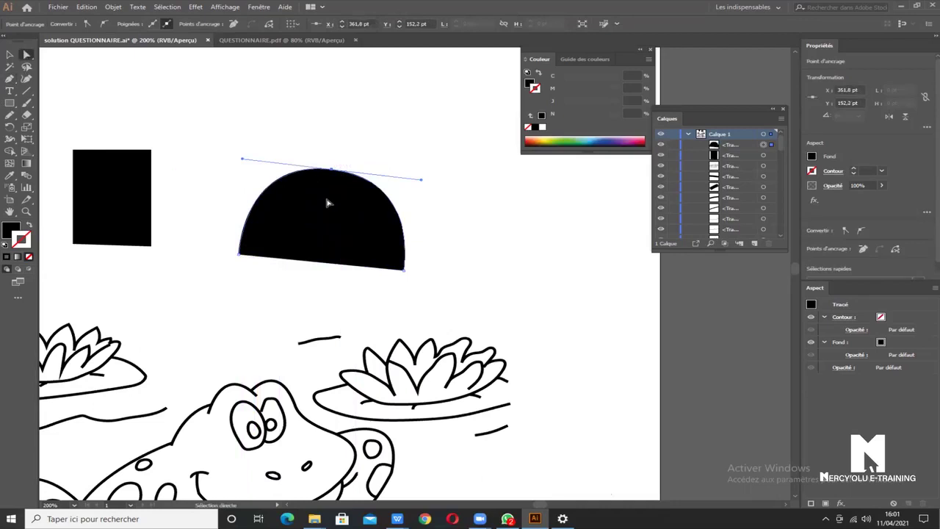
scroll(328, 203, up, 2)
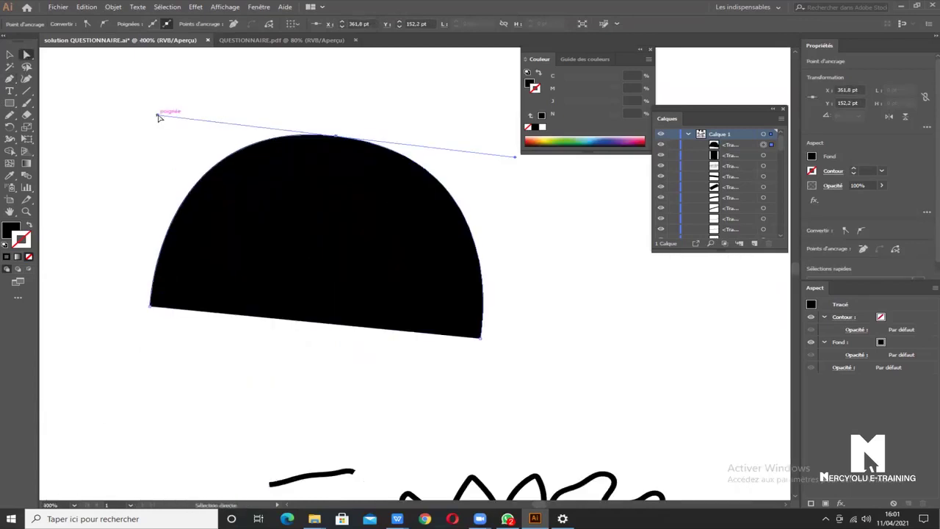
click(515, 158)
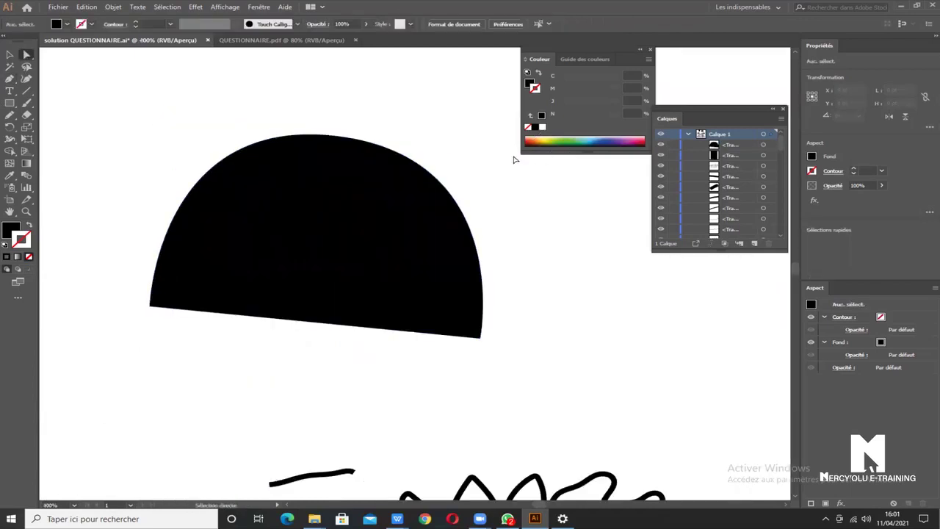
click(338, 137)
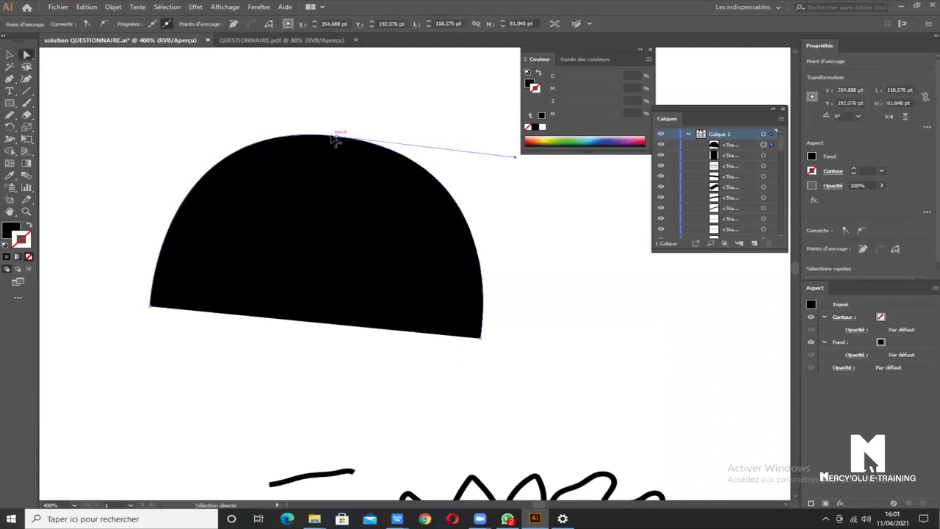
mouse_move(514, 159)
mouse_down()
mouse_move(517, 147)
mouse_move(489, 125)
mouse_move(502, 210)
mouse_move(487, 105)
mouse_move(512, 227)
mouse_move(510, 143)
mouse_move(506, 132)
mouse_move(515, 315)
mouse_move(480, 361)
mouse_move(531, 179)
mouse_move(519, 62)
mouse_move(550, 283)
mouse_move(561, 235)
mouse_move(447, 154)
mouse_move(339, 140)
mouse_move(523, 148)
mouse_up()
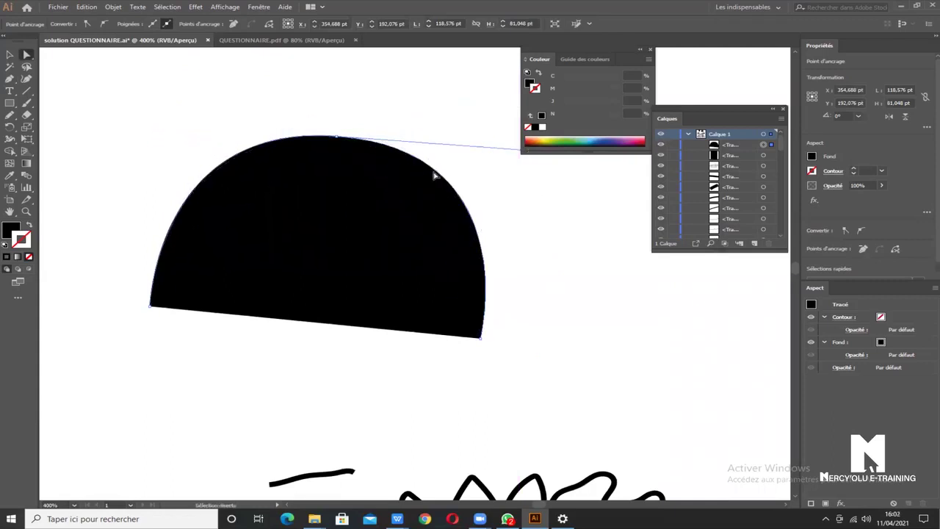
scroll(147, 329, down, 2)
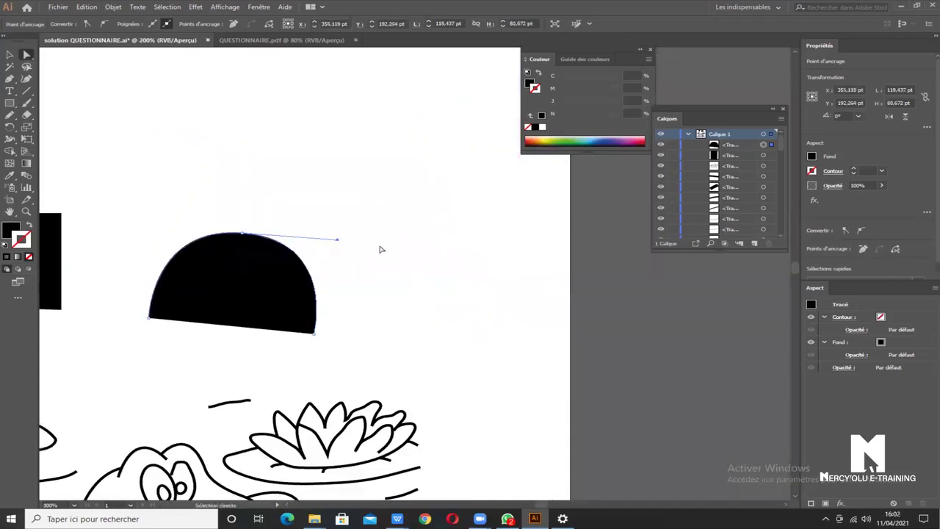
drag(338, 240, 289, 232)
Undo the dome edits with Ctrl+Z until only a stray anchor point remains
scroll(236, 260, up, 3)
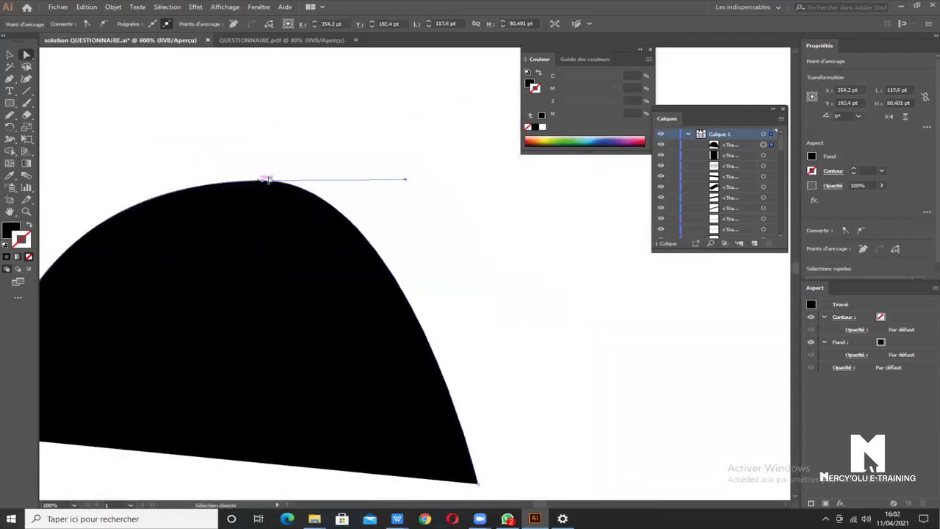
scroll(256, 343, down, 1)
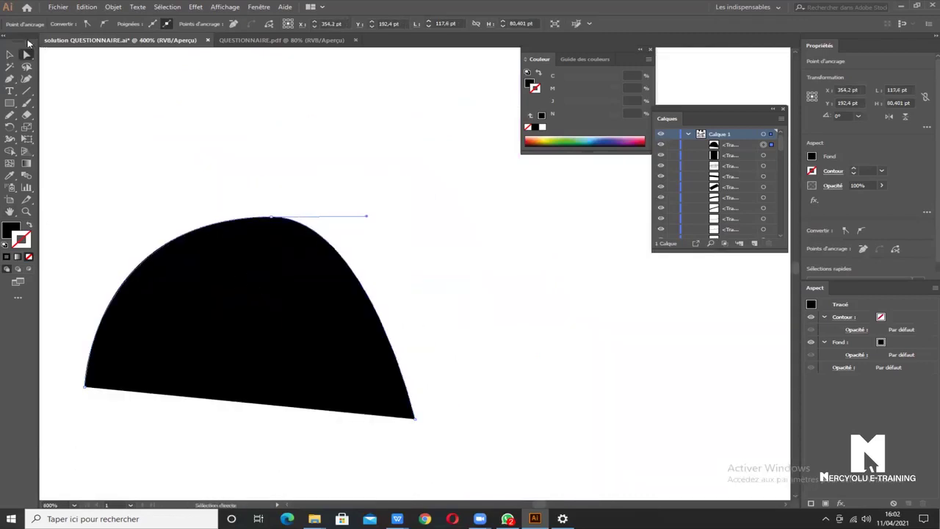
key(ctrl+z)
key(ctrl+z)
key(ctrl+z)
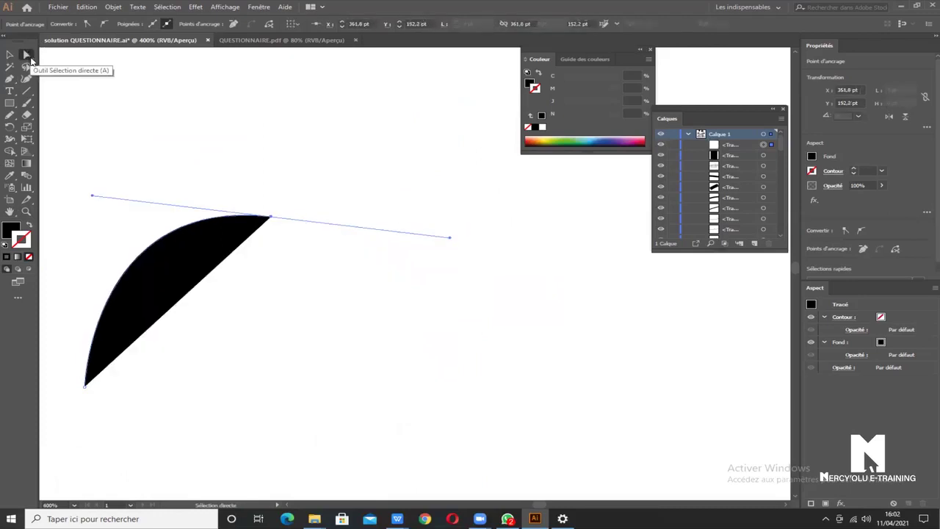
key(ctrl+z)
click(10, 79)
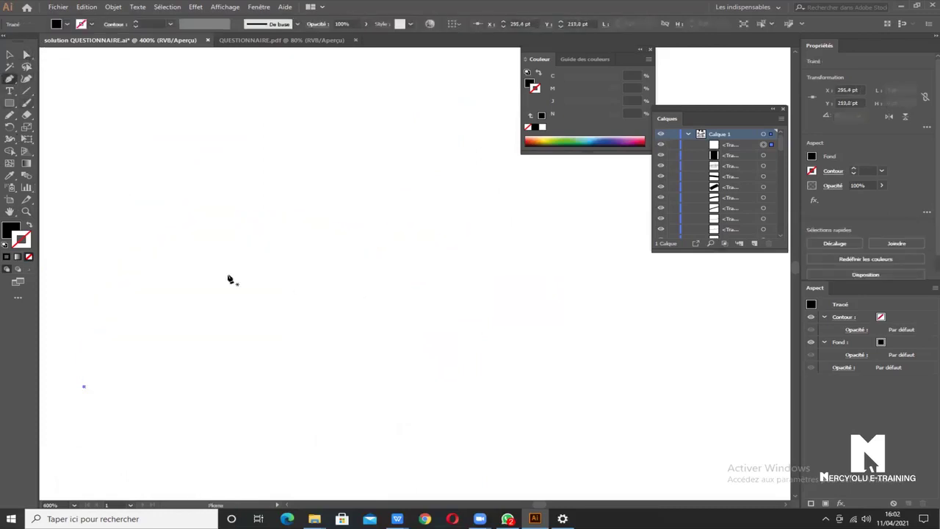
Draw a new curved Pen path, undo it, and zoom out to the whole artboard
click(168, 269)
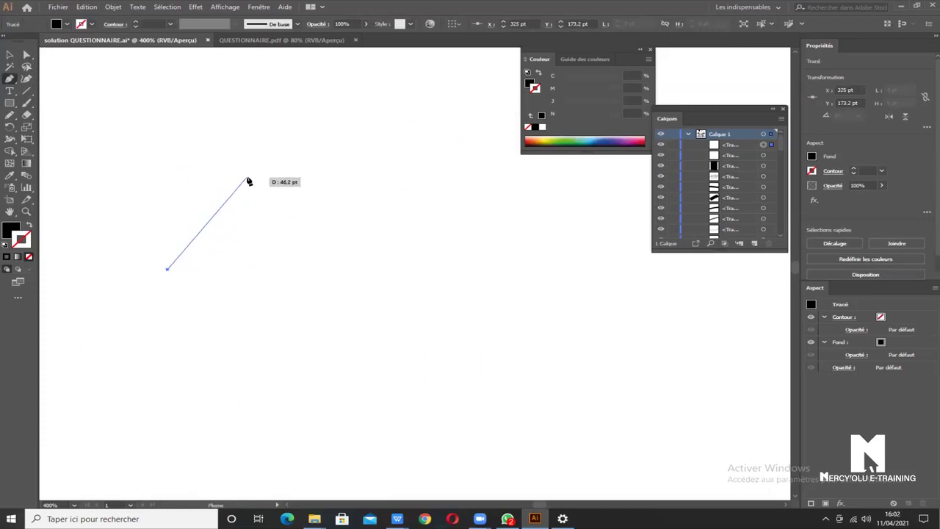
mouse_move(248, 180)
mouse_down()
mouse_move(229, 100)
mouse_move(248, 104)
mouse_move(213, 146)
mouse_move(273, 147)
mouse_move(330, 223)
mouse_move(300, 126)
mouse_move(208, 100)
mouse_move(240, 133)
mouse_move(325, 172)
mouse_move(331, 190)
mouse_up()
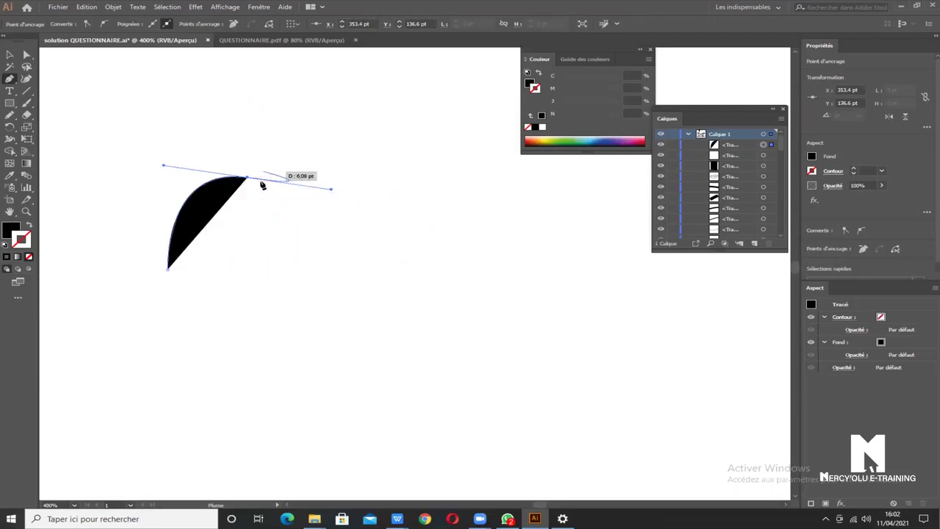
key(ctrl)
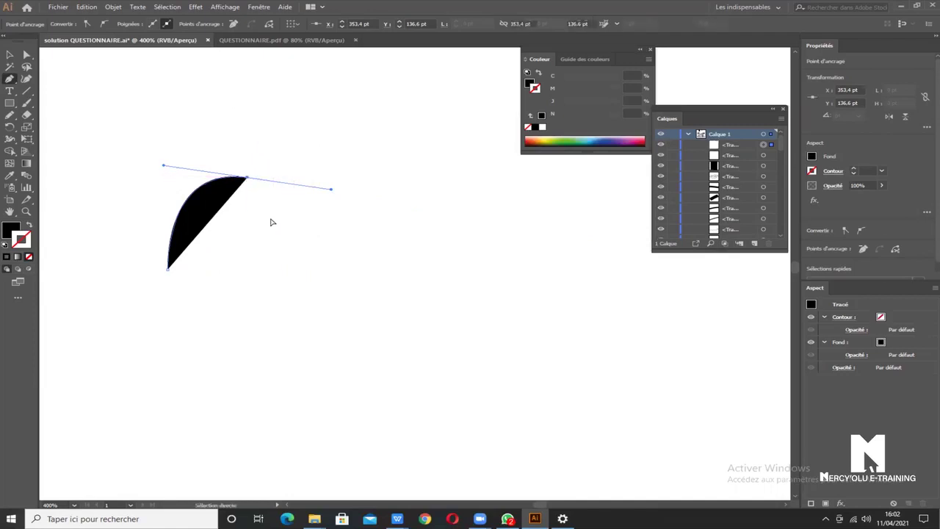
key(ctrl+z)
key(ctrl+minus)
key(ctrl+minus)
key(ctrl+minus)
key(ctrl+minus)
key(ctrl+minus)
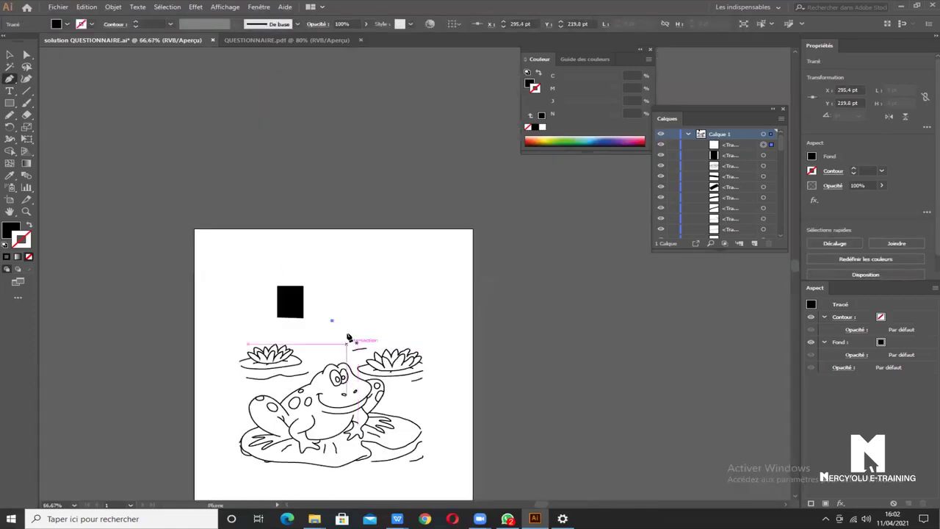
Drag one frog-spot curve out of the drawing to the empty area beside the black square
scroll(349, 337, down, 3)
key(ctrl+plus)
key(ctrl+plus)
key(ctrl+plus)
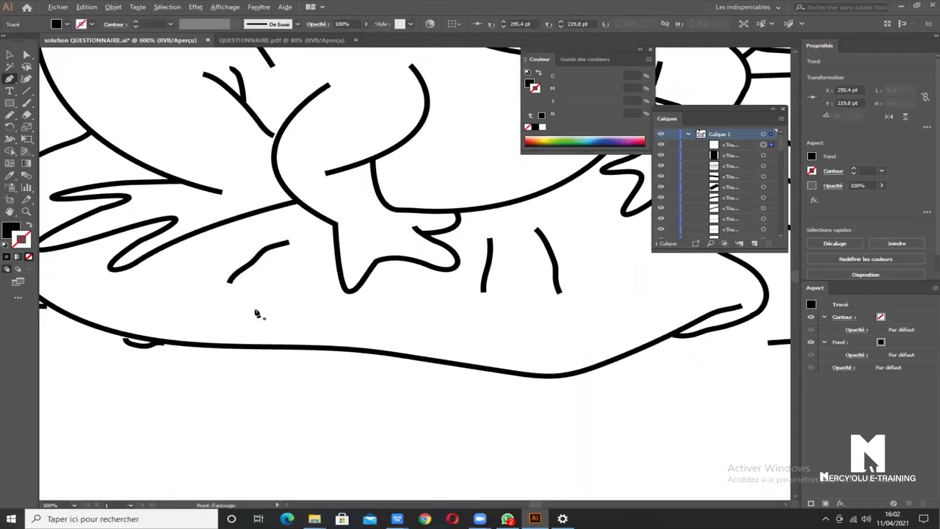
key(ctrl+minus)
key(ctrl+minus)
key(v)
key(ctrl+minus)
key(ctrl+minus)
key(ctrl+minus)
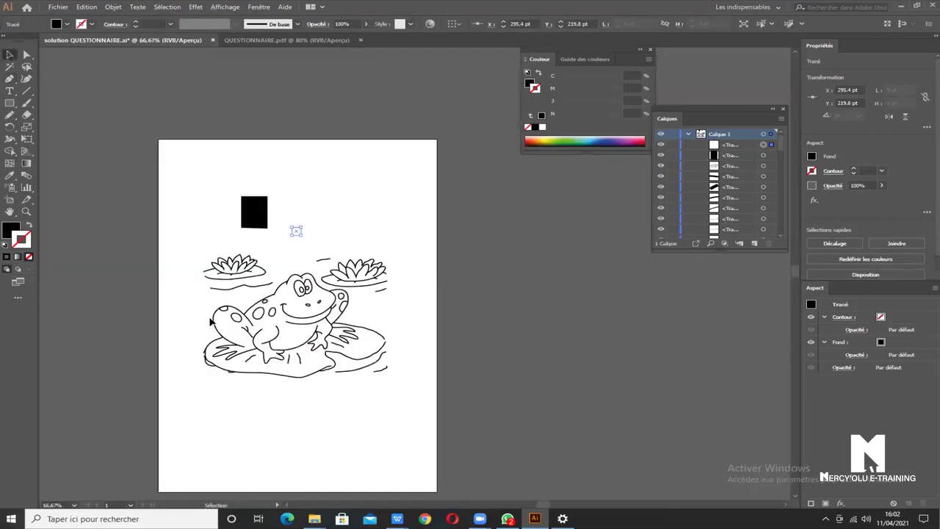
drag(215, 321, 319, 177)
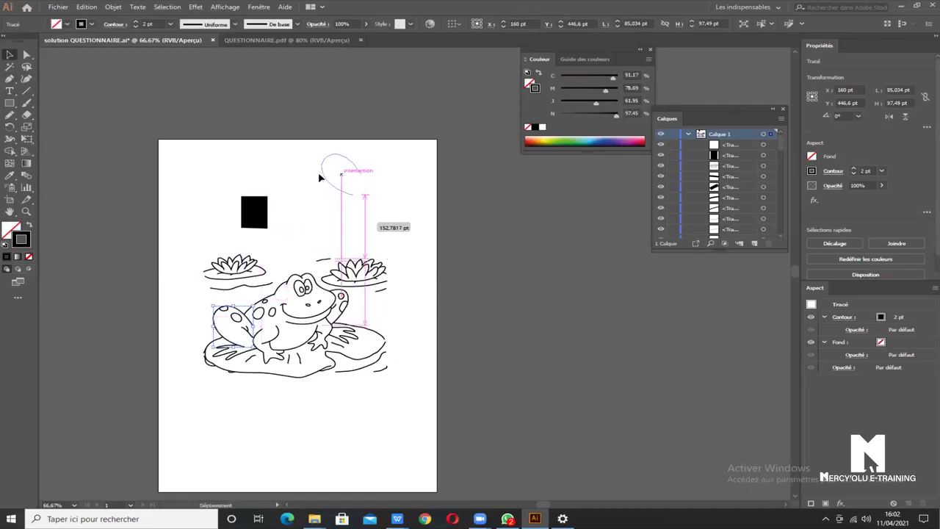
drag(319, 177, 325, 179)
key(ctrl+plus)
key(ctrl+plus)
key(ctrl+plus)
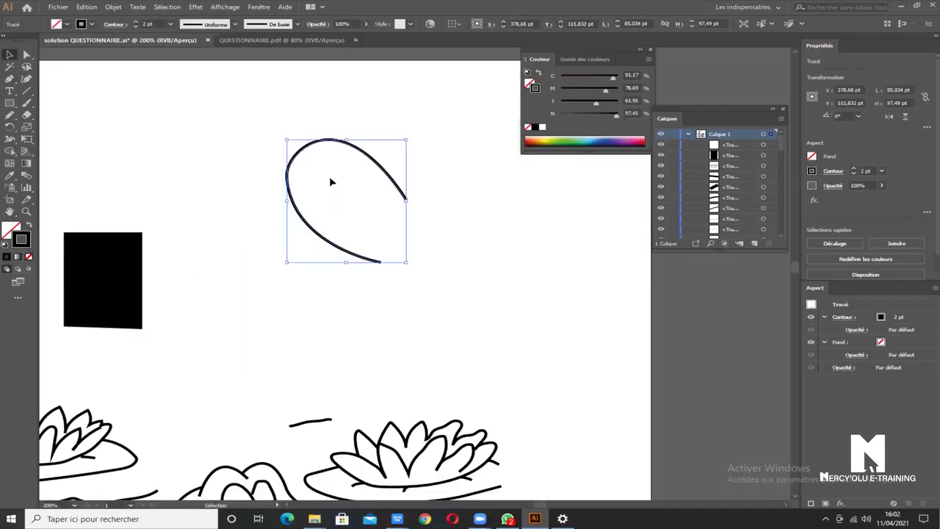
click(302, 230)
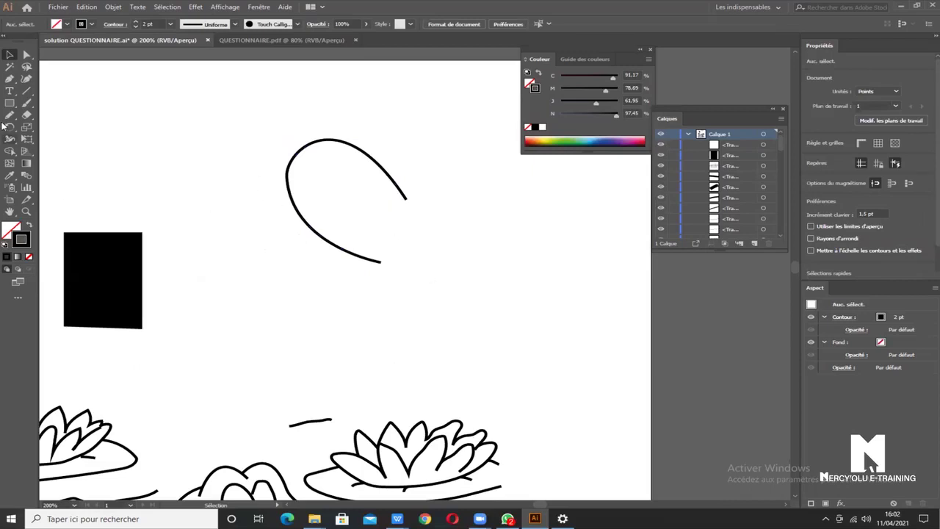
click(9, 79)
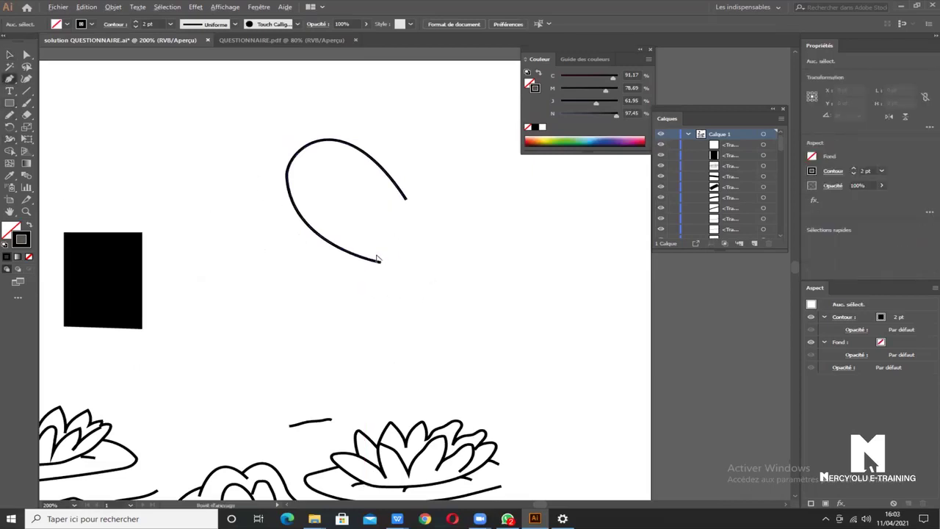
scroll(378, 260, up, 2)
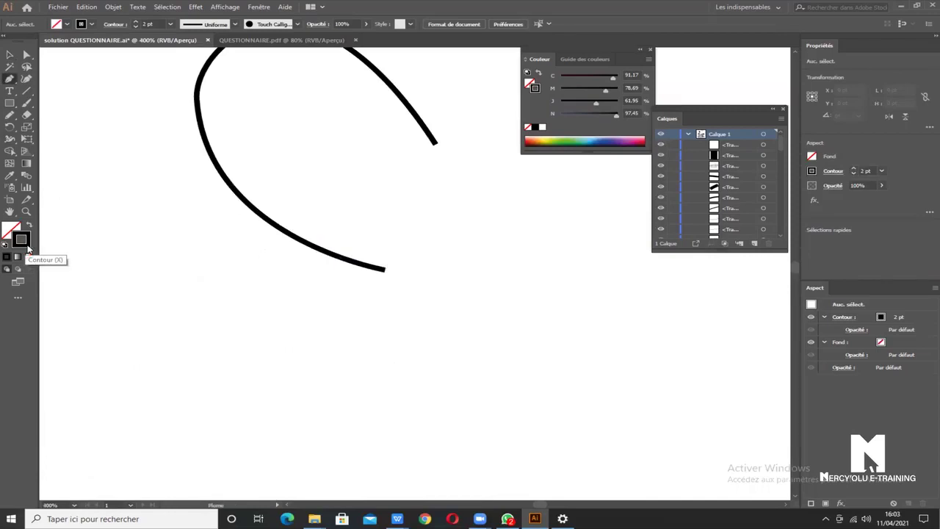
Set the stroke colour to red and start a Pen path at the curve's lower end
double_click(26, 247)
click(345, 174)
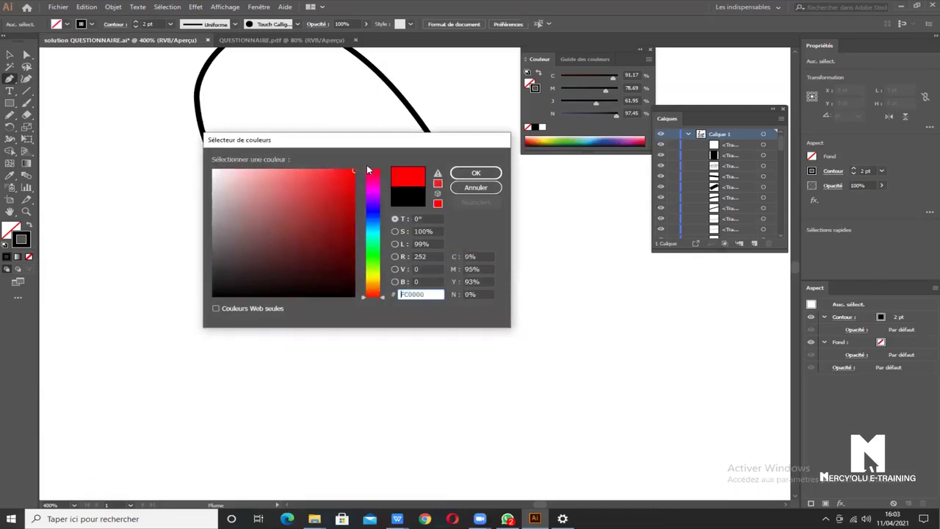
click(476, 172)
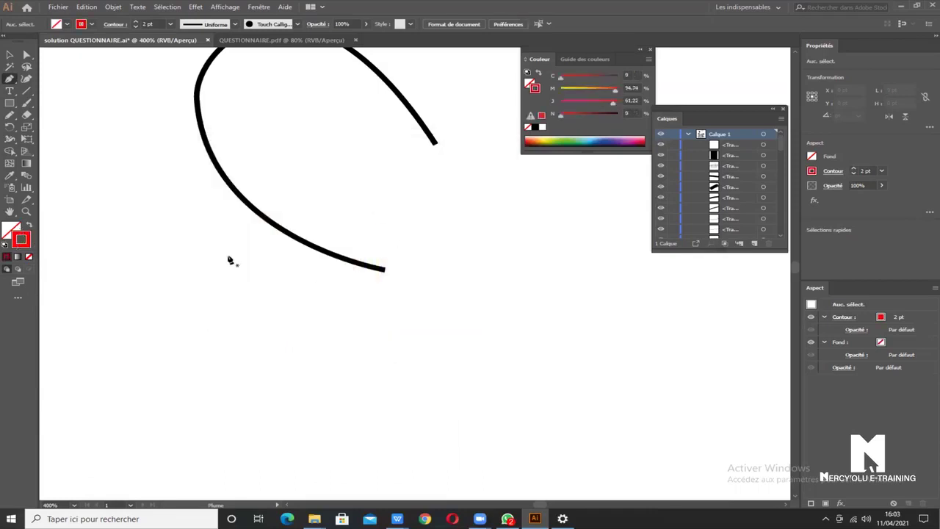
key(ctrl+minus)
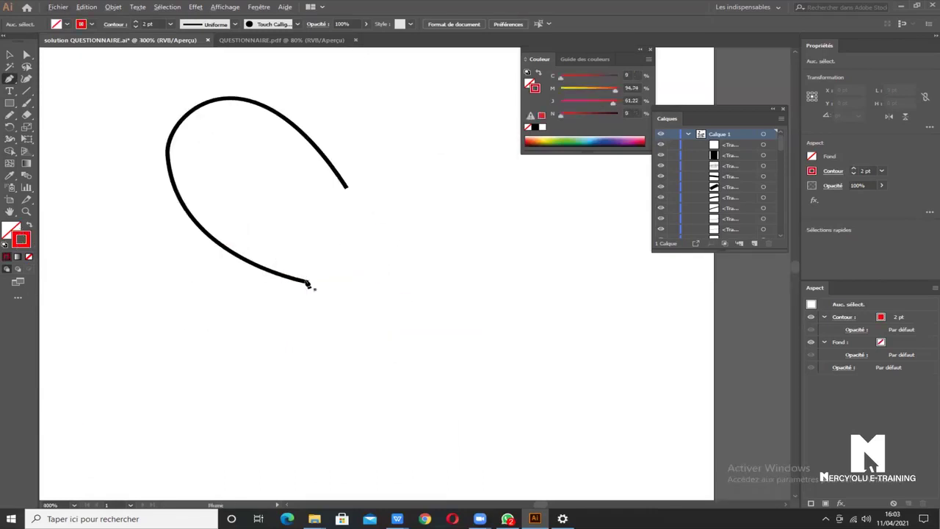
click(310, 280)
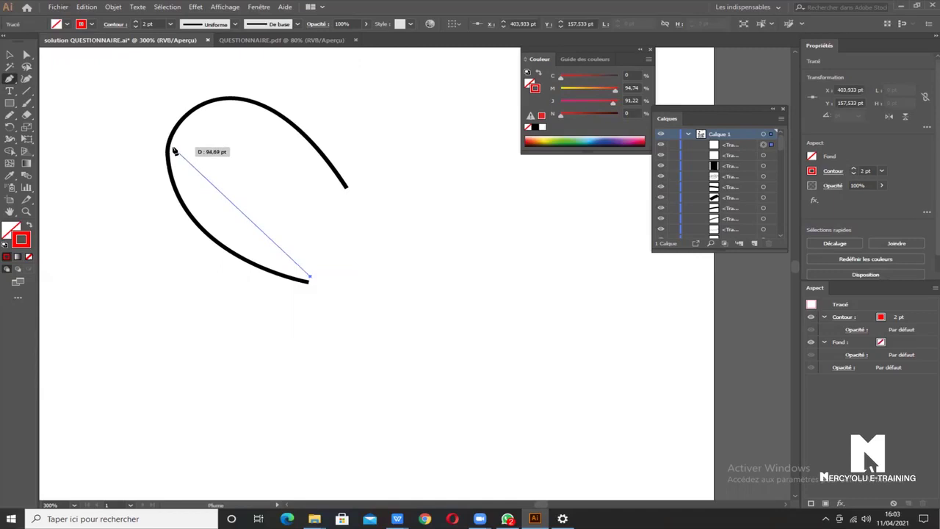
scroll(315, 390, down, 3)
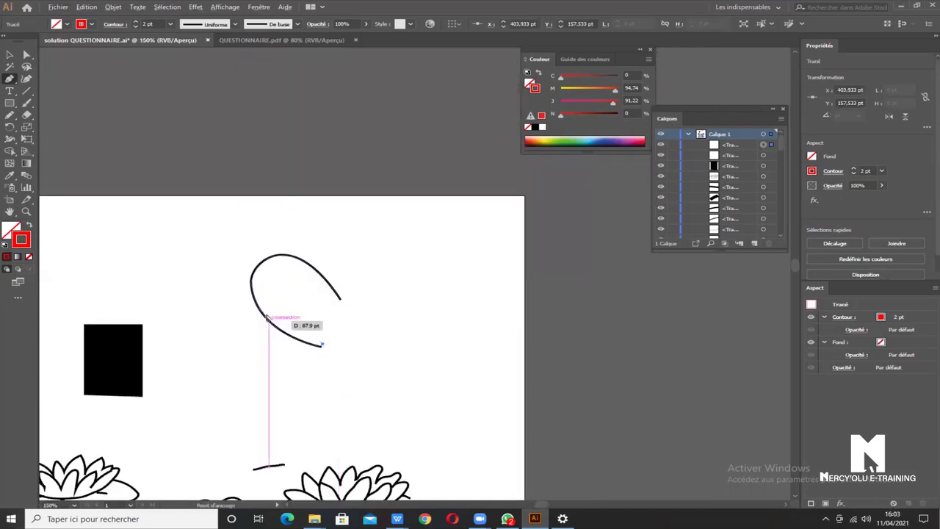
Trace the lower inner side of the black curve with red curved anchors
scroll(254, 287, up, 3)
mouse_move(239, 259)
mouse_down()
mouse_move(234, 215)
mouse_move(204, 152)
mouse_move(218, 163)
mouse_up()
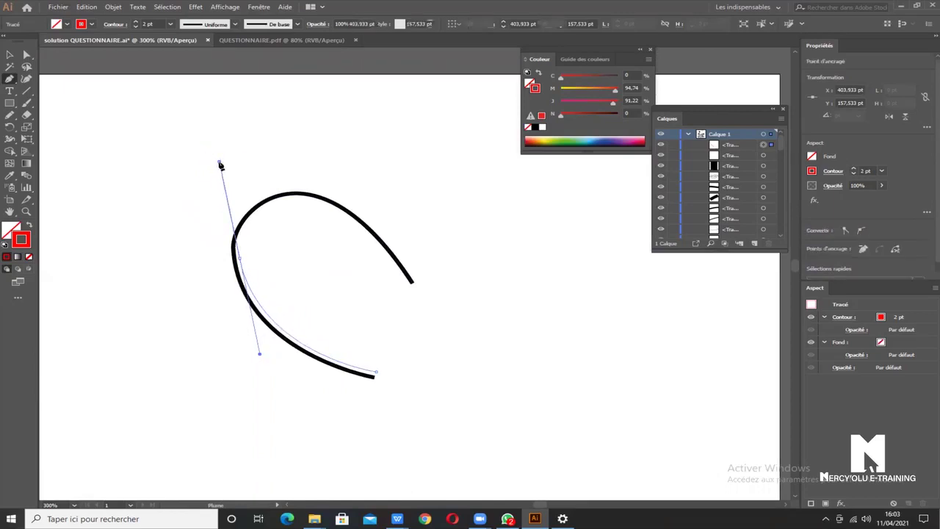
drag(219, 164, 220, 165)
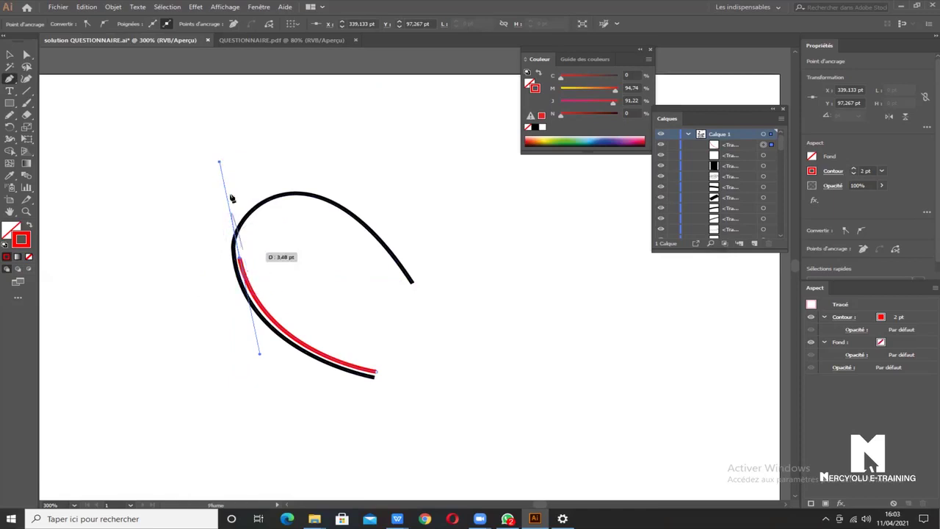
mouse_move(249, 272)
mouse_down()
mouse_move(235, 178)
mouse_move(252, 272)
mouse_up()
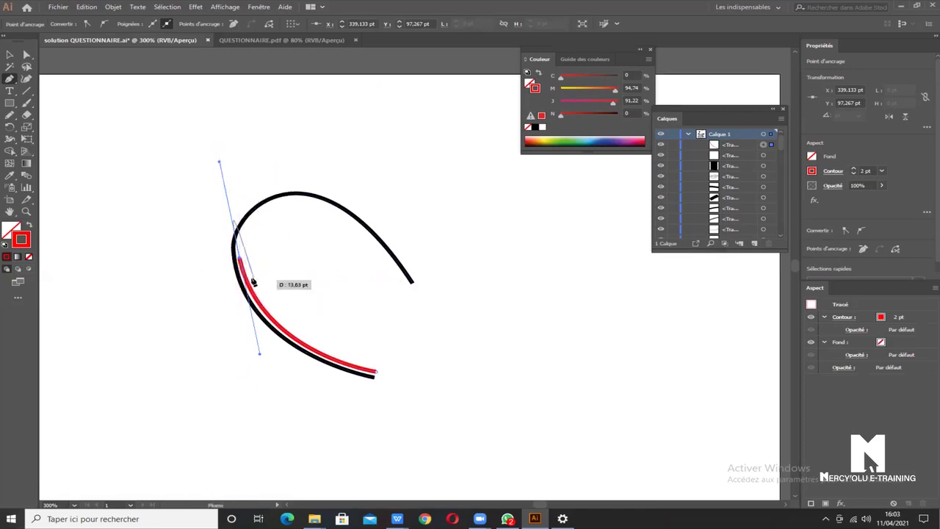
drag(246, 207, 217, 170)
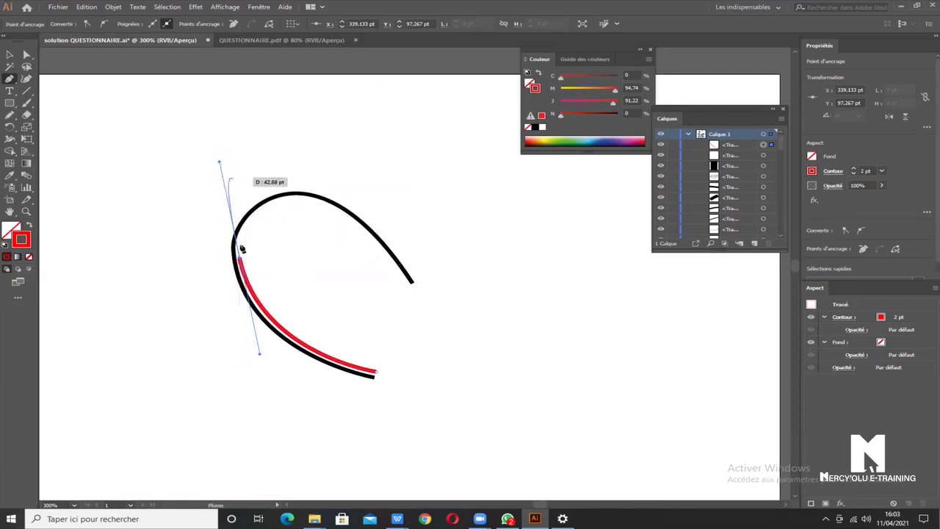
drag(217, 170, 243, 263)
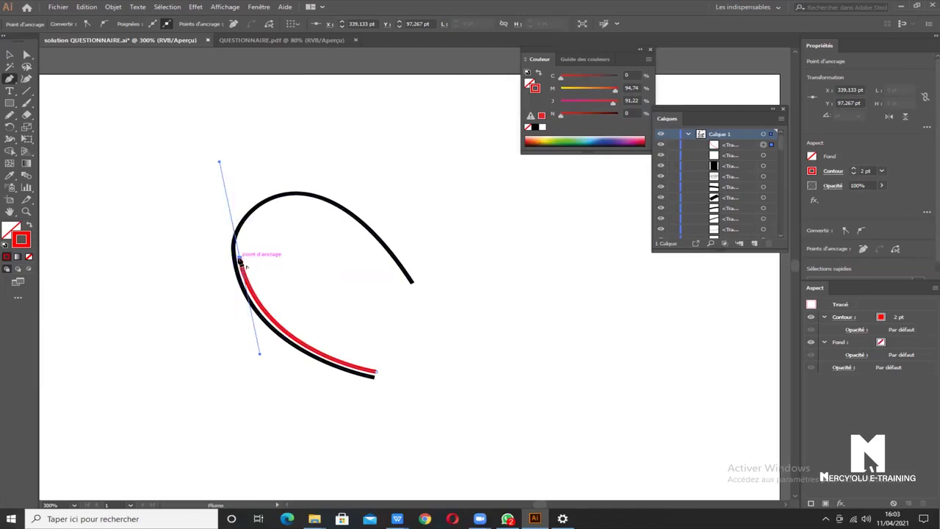
mouse_move(242, 263)
mouse_down()
mouse_move(239, 200)
mouse_move(197, 145)
mouse_move(336, 216)
mouse_move(330, 209)
mouse_up()
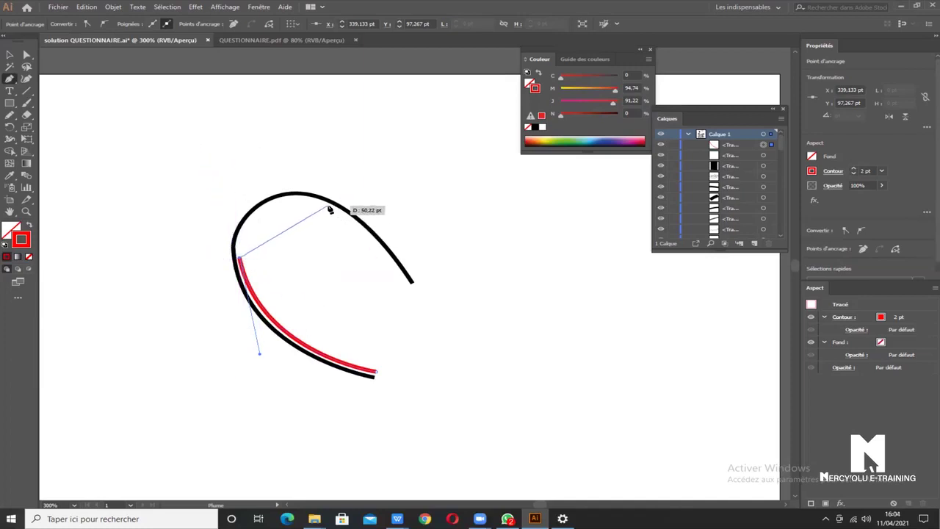
Continue the red path along the top to the curve's right tip and finish it
mouse_move(330, 208)
mouse_down()
mouse_move(411, 226)
mouse_move(409, 233)
mouse_up()
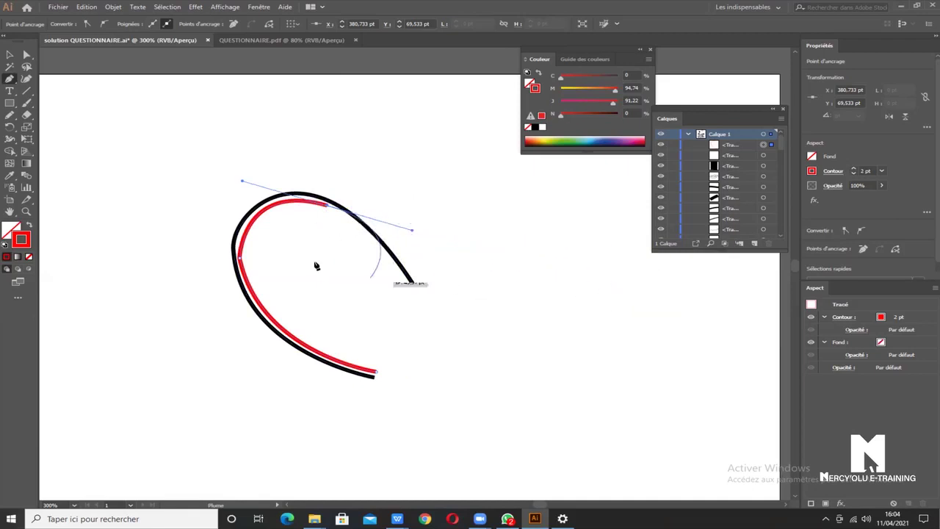
click(328, 207)
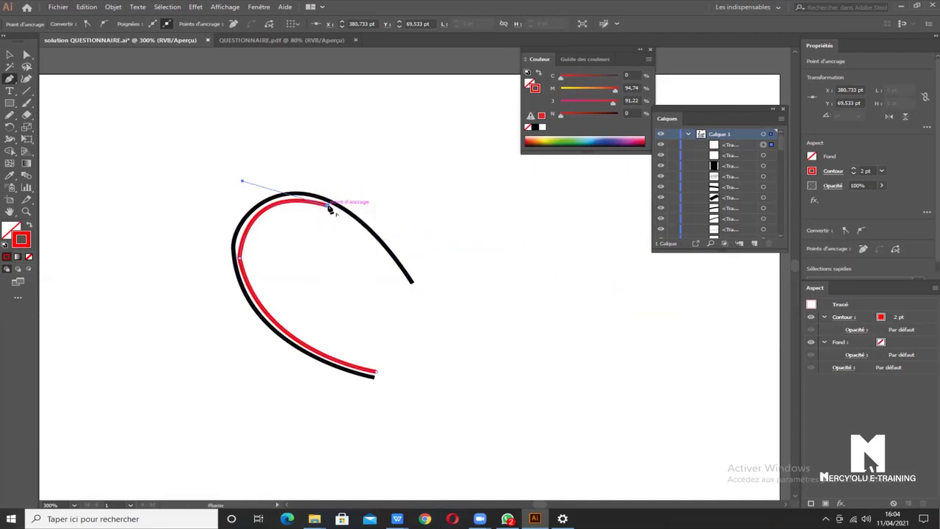
drag(406, 286, 436, 342)
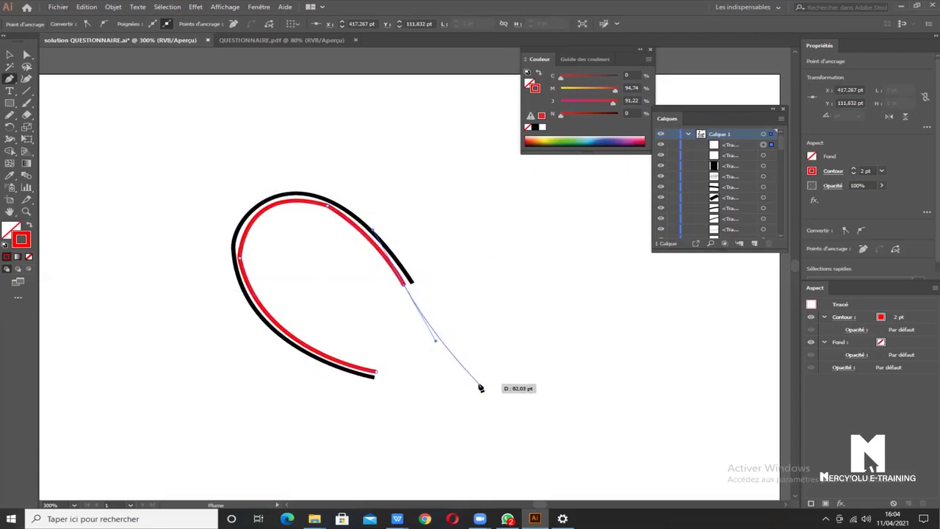
key(ctrl)
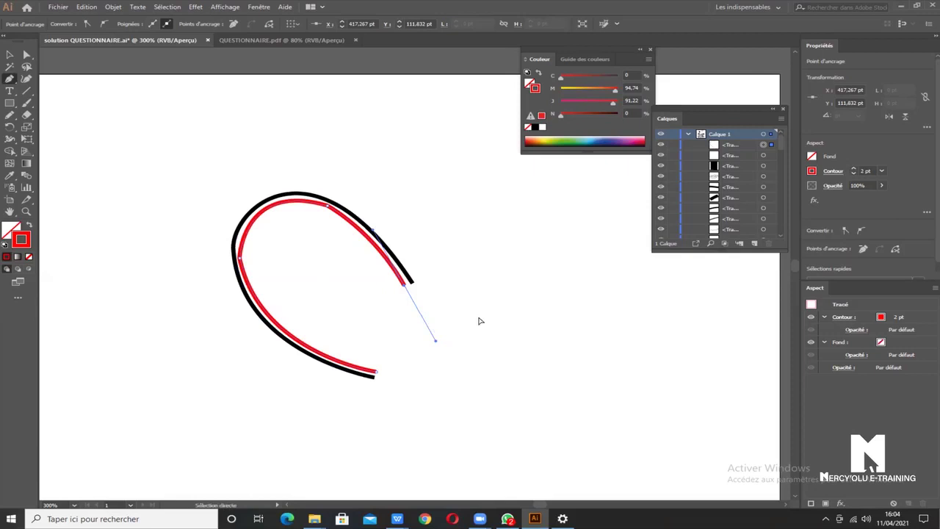
ctrl+click(478, 321)
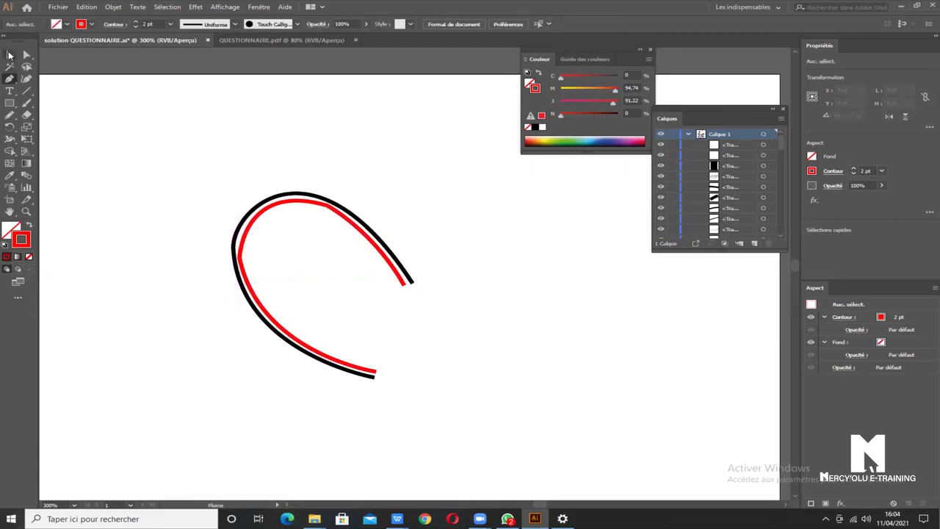
click(9, 55)
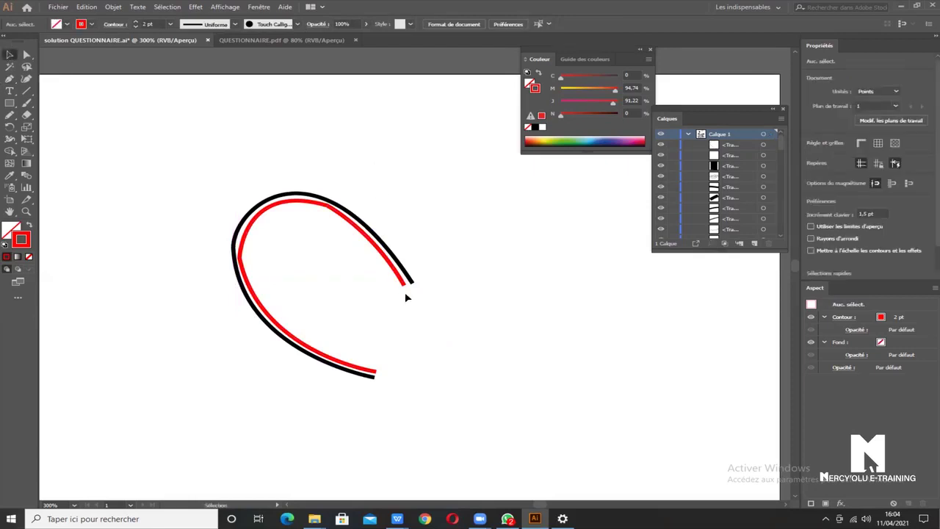
mouse_move(479, 519)
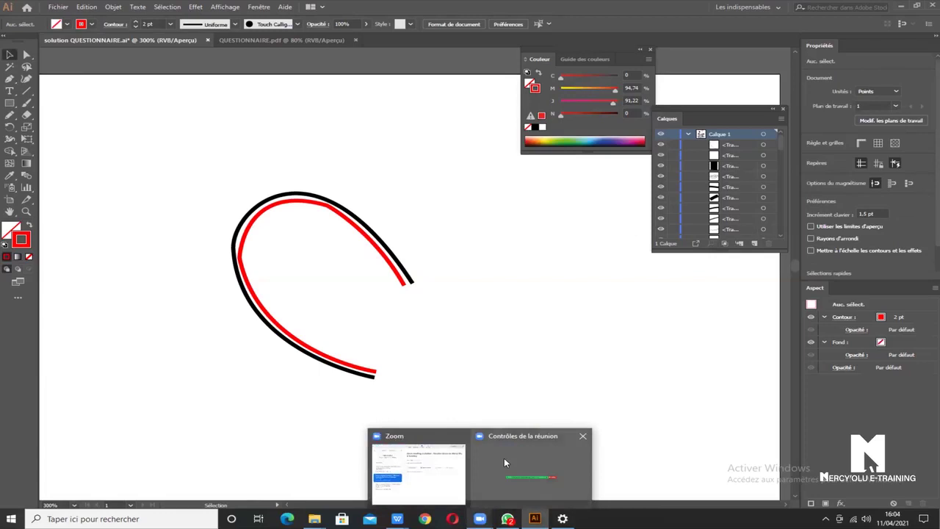
Marquee-select the black rectangle with the black and red curves and delete them
click(242, 259)
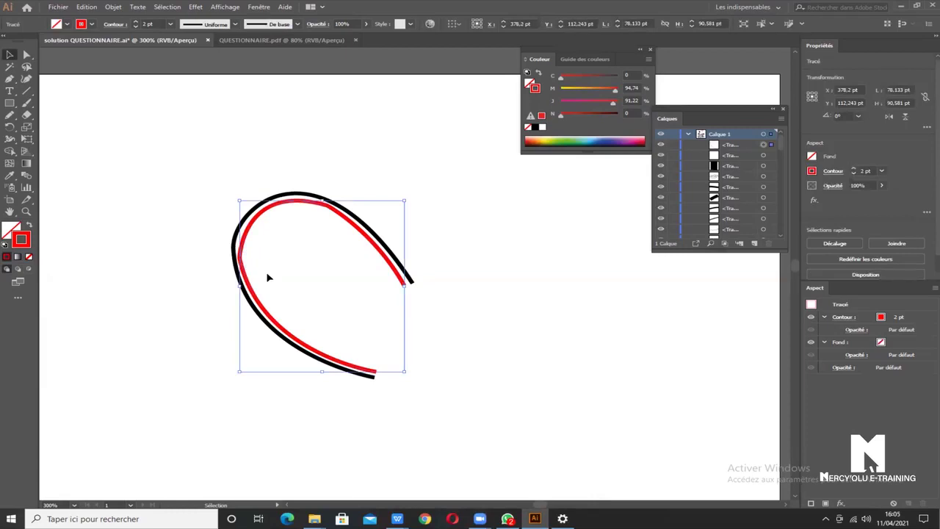
click(131, 322)
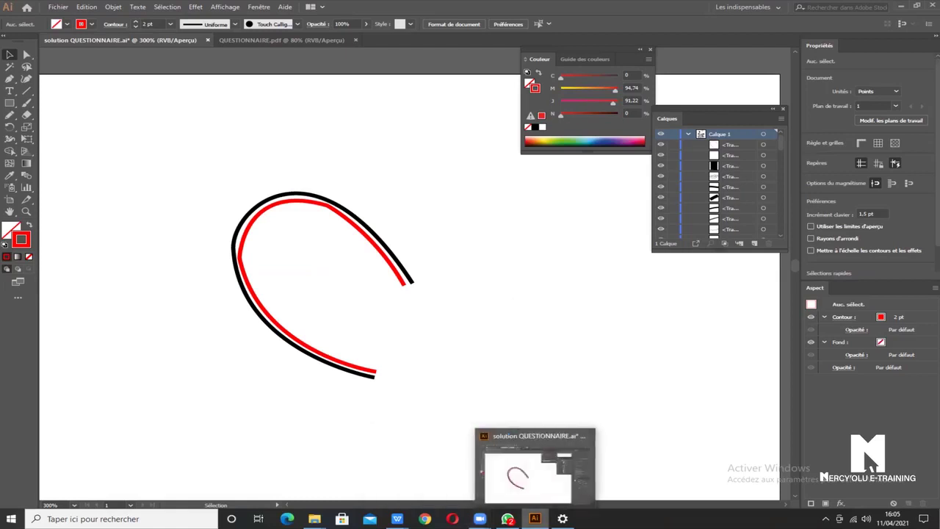
scroll(236, 409, down, 1)
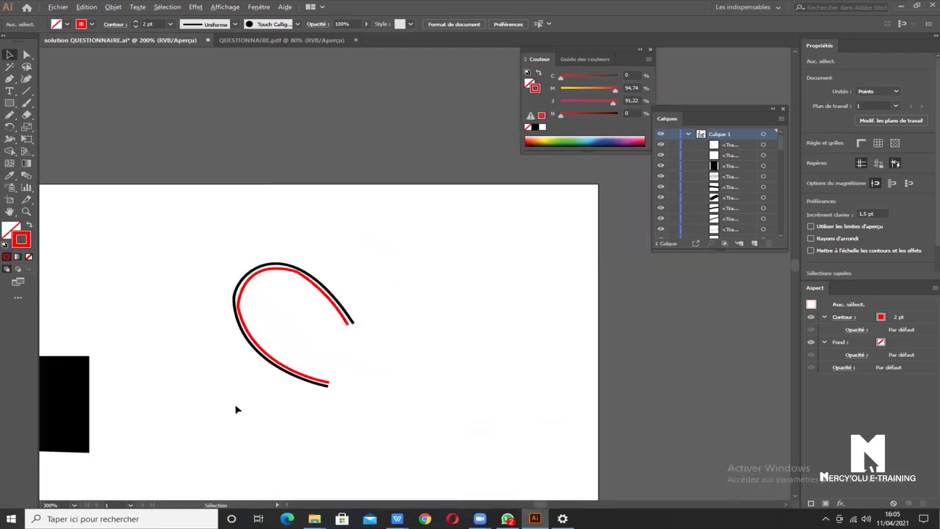
scroll(375, 382, down, 1)
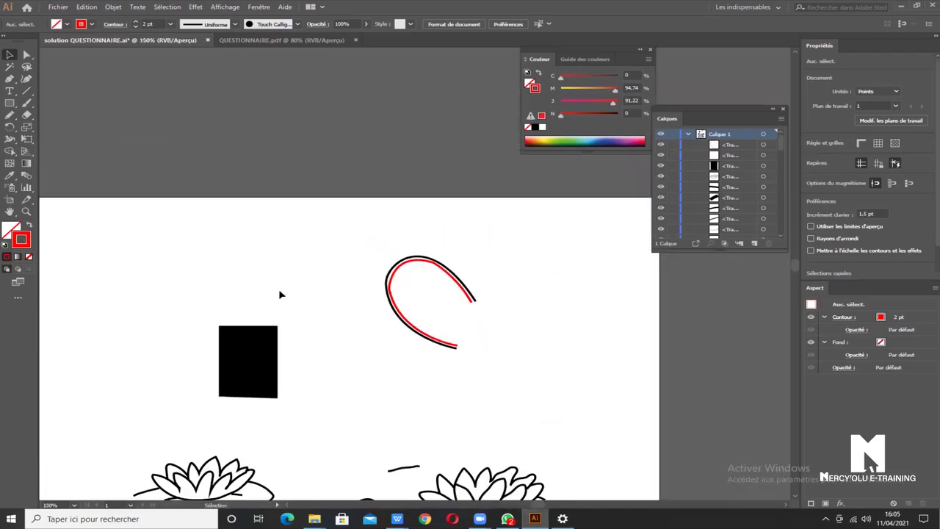
scroll(291, 370, down, 1)
scroll(292, 370, down, 2)
scroll(414, 390, down, 3)
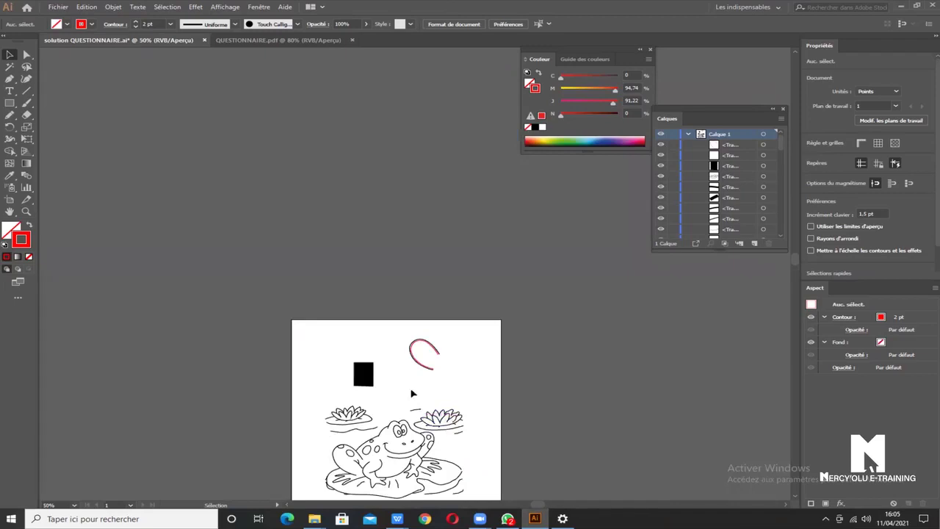
drag(293, 290, 518, 393)
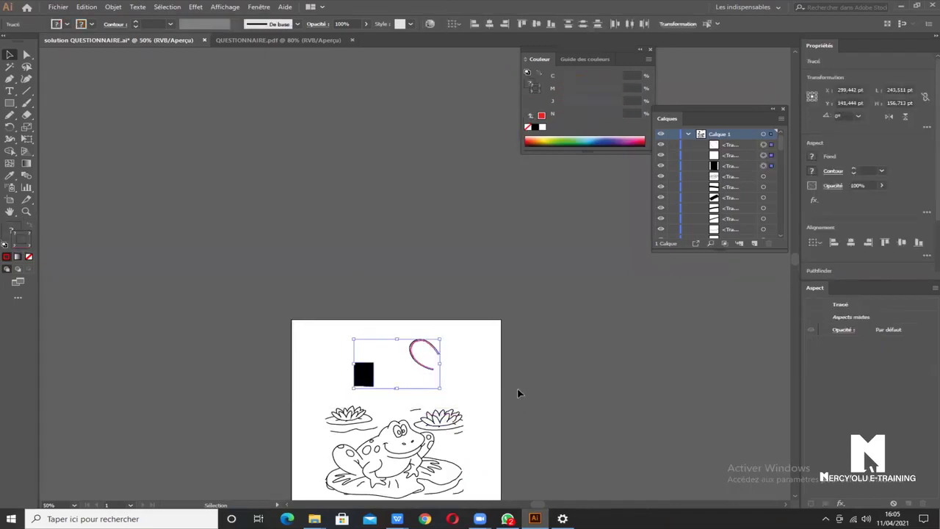
key(Delete)
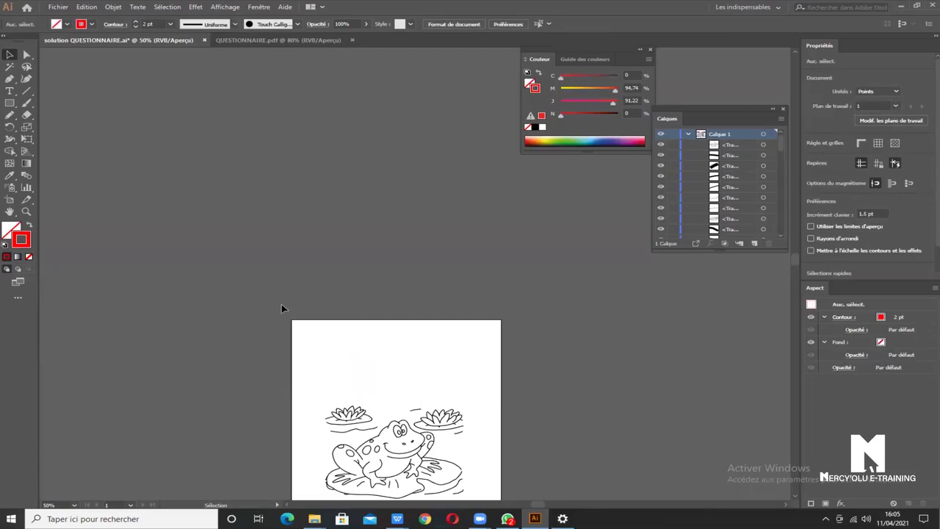
Minimize Illustrator and open QUESTIONNAIRE.pdf from the desktop with Adobe Illustrator 2019
click(901, 6)
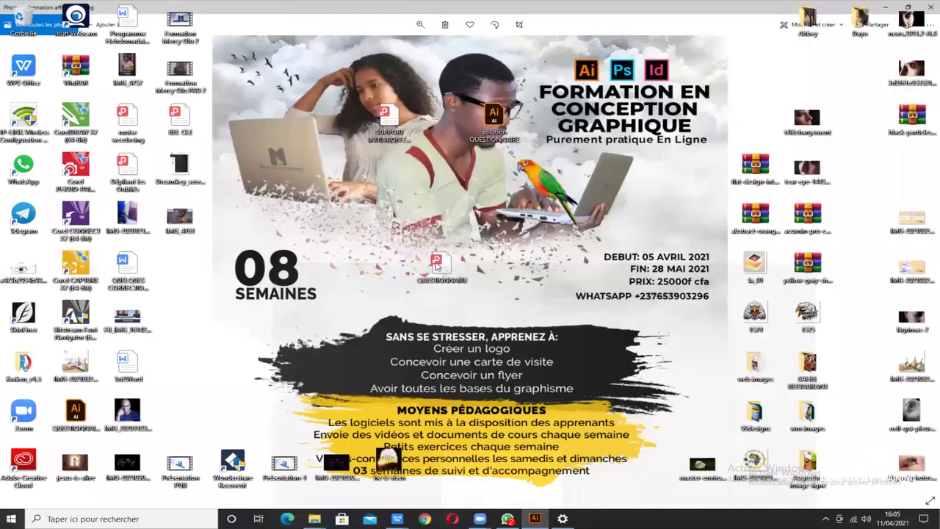
click(440, 264)
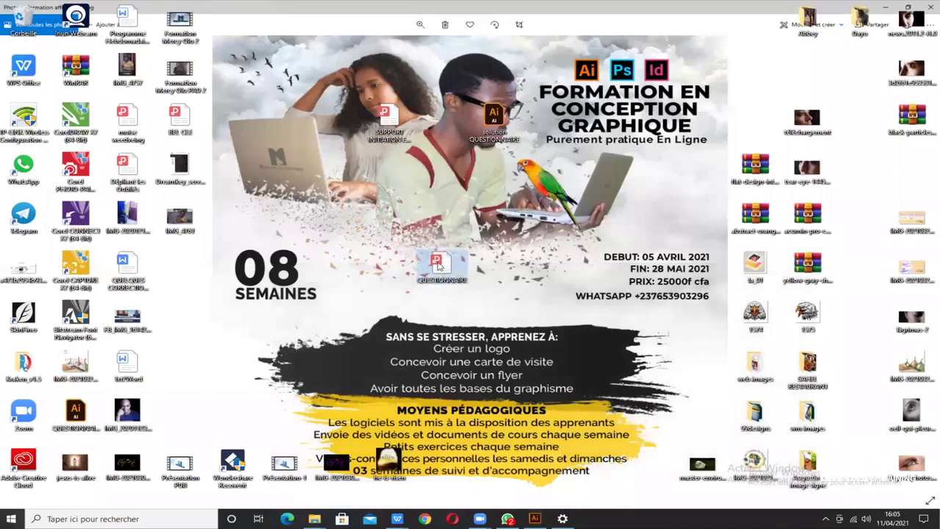
right_click(439, 266)
mouse_move(474, 372)
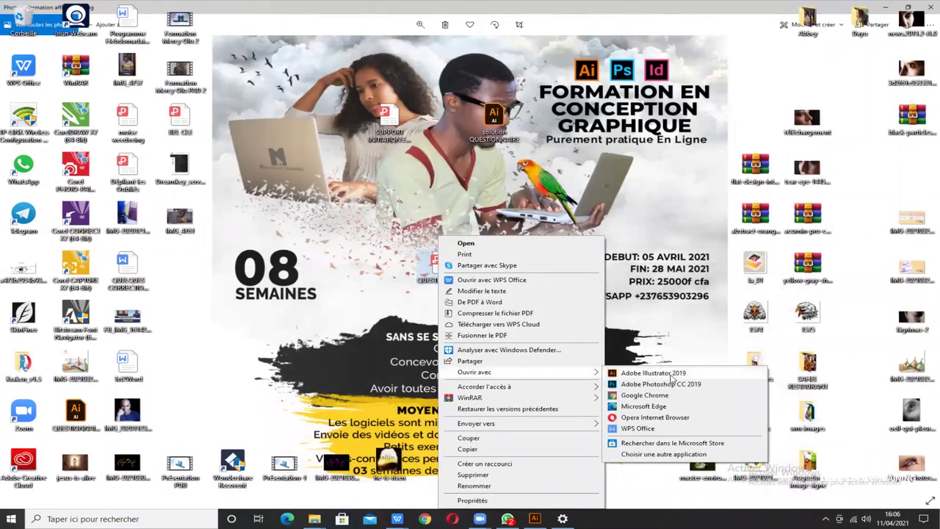
click(672, 375)
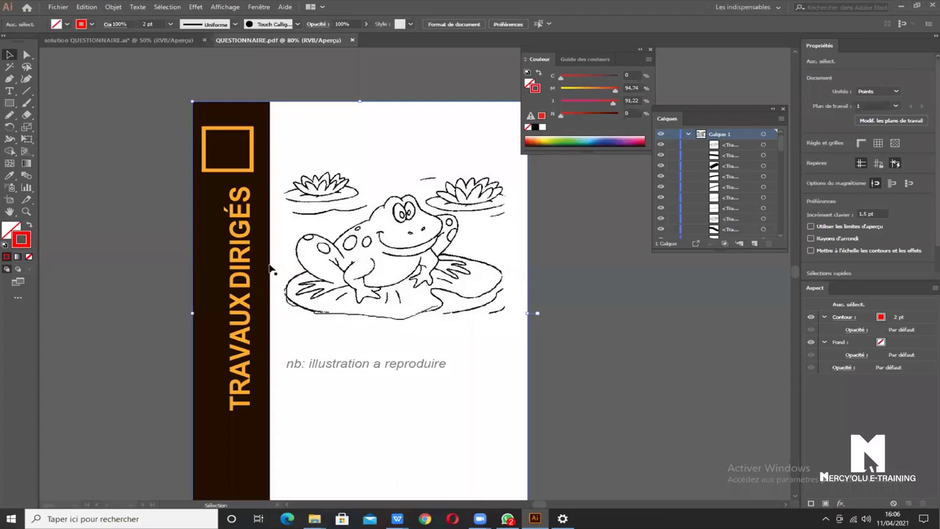
click(321, 249)
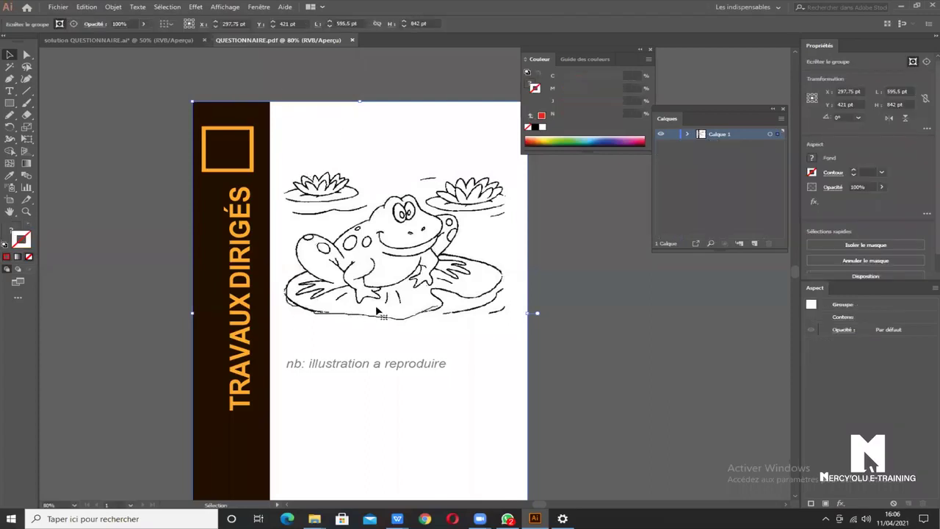
scroll(369, 294, up, 2)
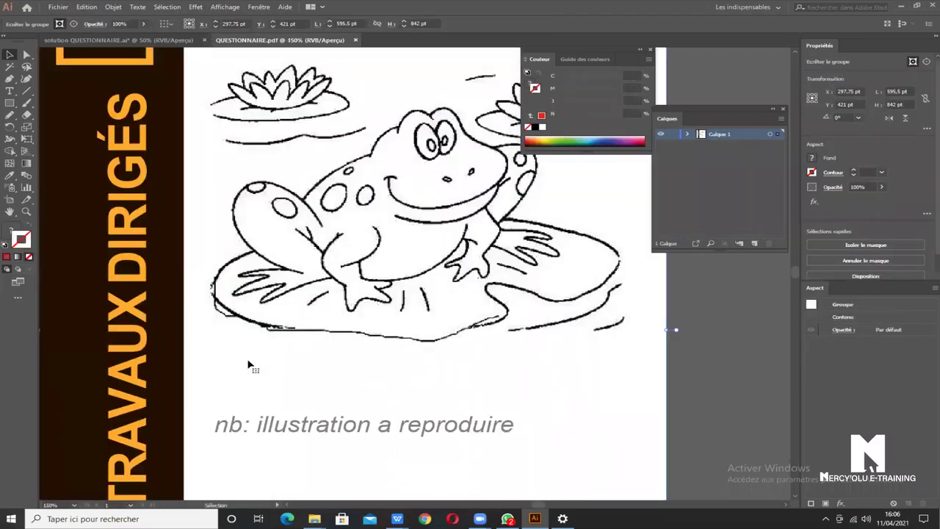
drag(249, 308, 314, 386)
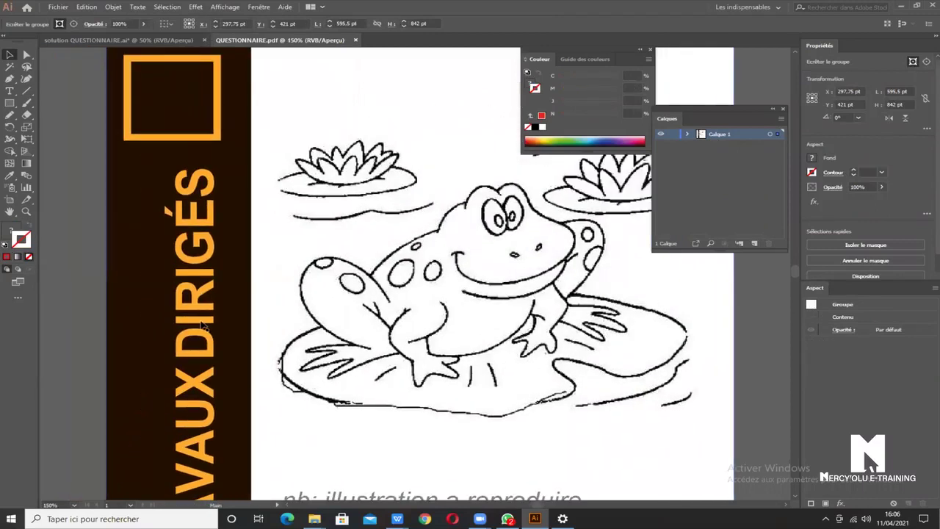
scroll(206, 327, down, 2)
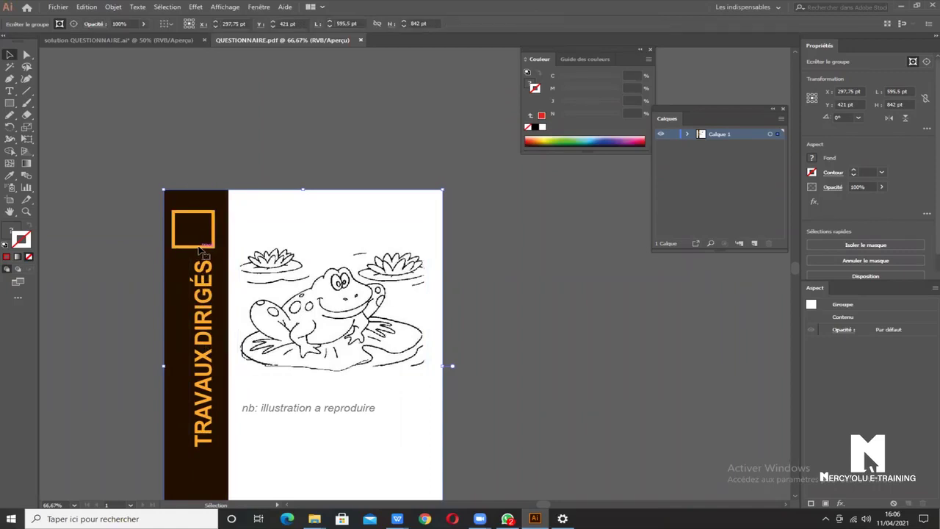
key(Delete)
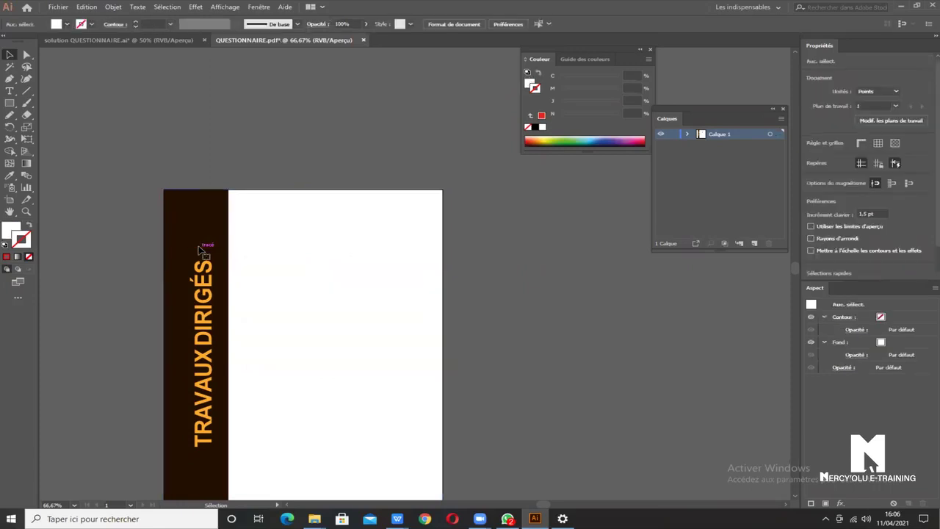
key(ctrl+z)
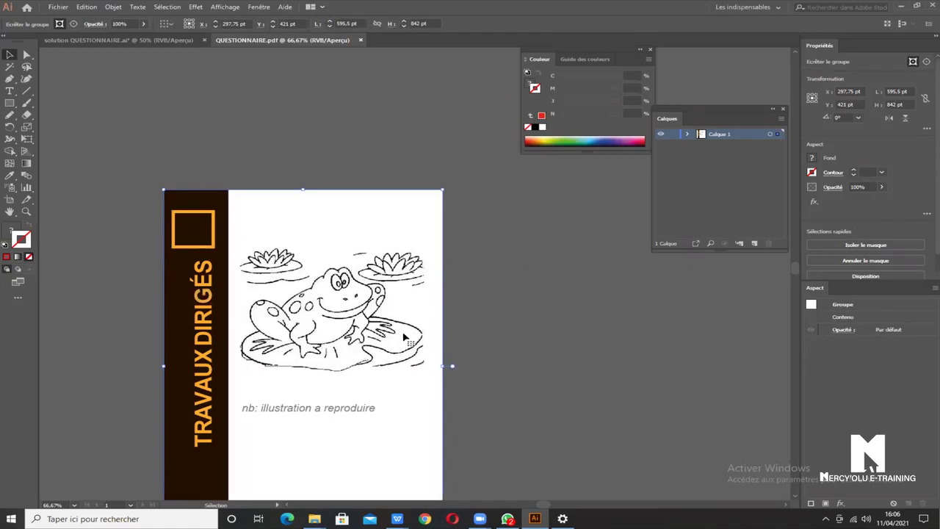
right_click(204, 250)
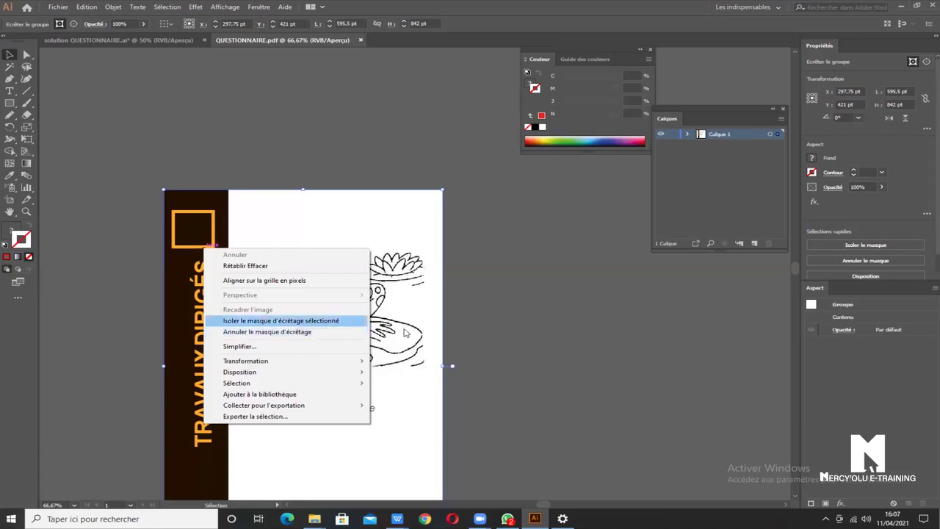
Release the clipping mask (Annuler le masque d'écrêtage) and select the orange square frame
click(290, 335)
click(208, 218)
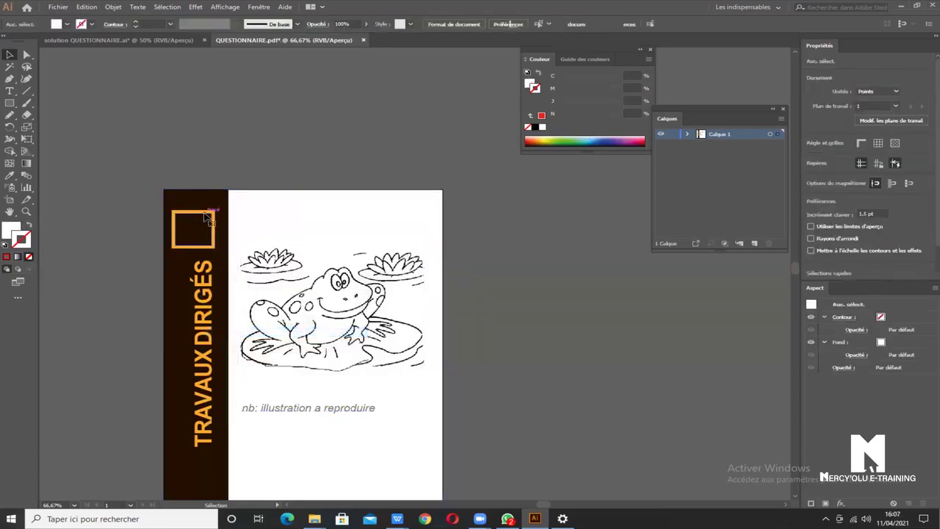
click(208, 218)
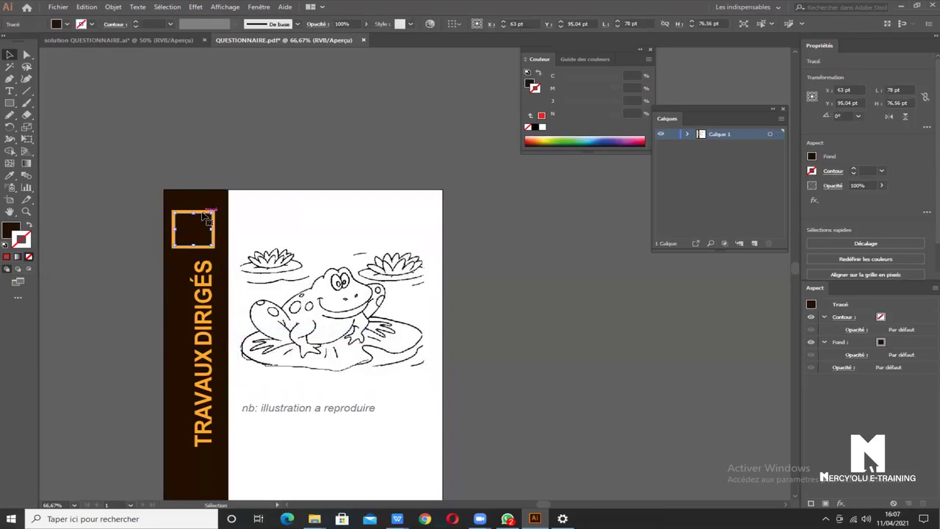
Delete the orange square, Ai logo, brown band and vertical TRAVAUX DIRIGÉS title
click(206, 235)
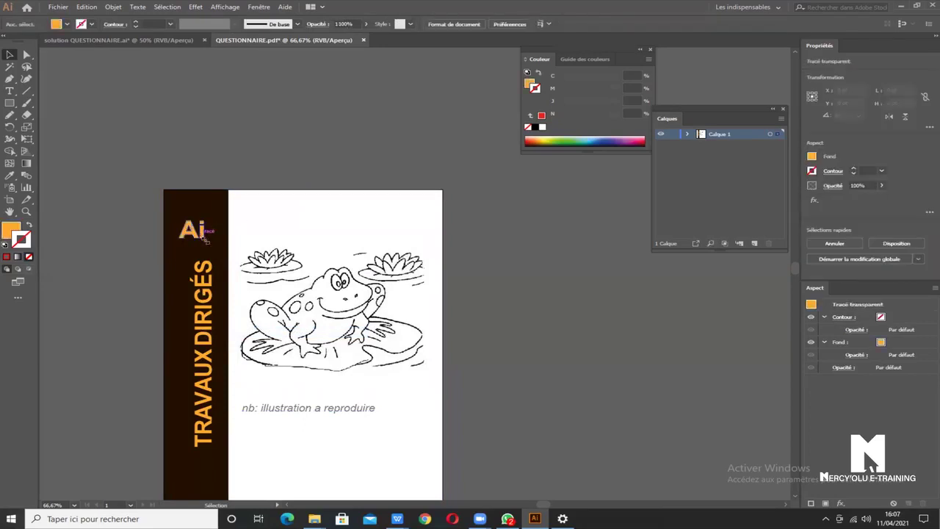
key(ctrl+z)
click(211, 239)
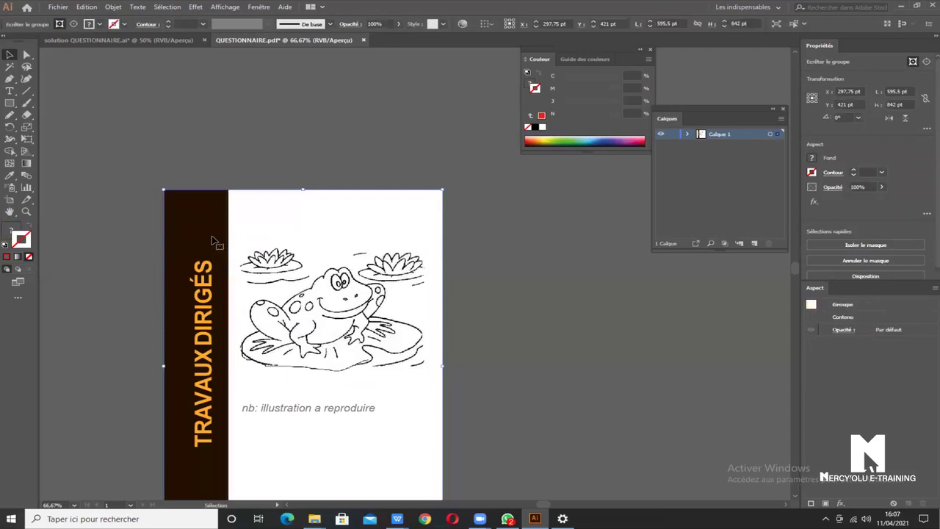
key(ctrl+z)
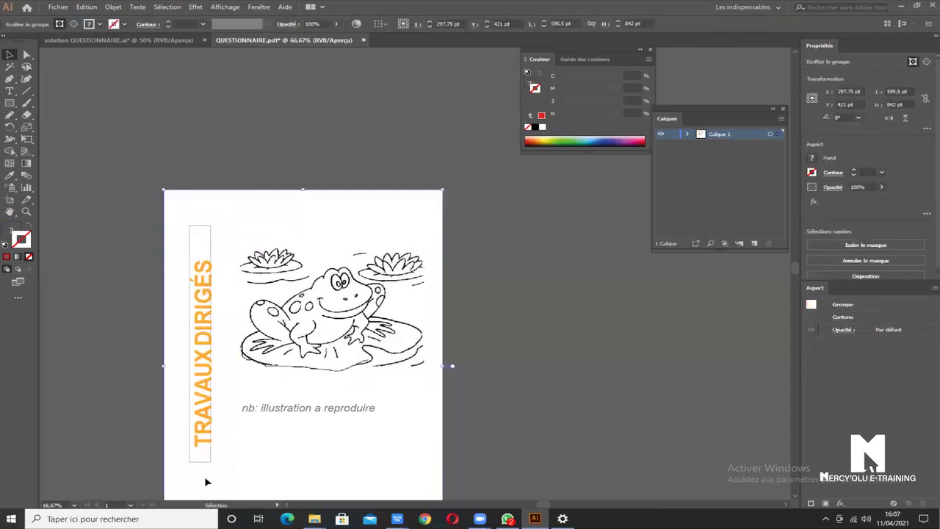
key(ctrl+z)
Delete the 'nb: illustration a reproduire' caption, leaving the frog drawing selected
drag(206, 397, 447, 444)
key(Delete)
click(305, 311)
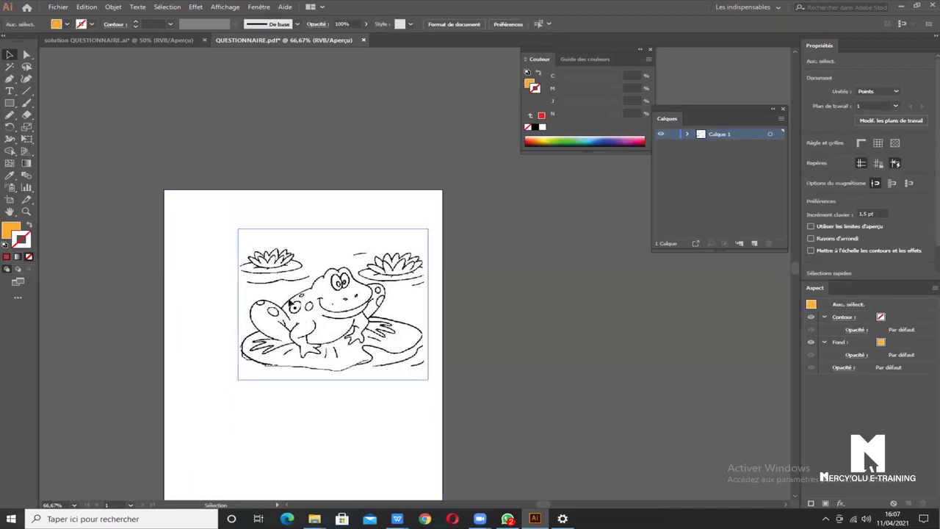
Move the frog drawing lower and shrink it slightly, undoing a trial enlargement
mouse_move(331, 305)
mouse_down()
mouse_move(303, 337)
mouse_move(323, 422)
mouse_up()
scroll(323, 422, up, 2)
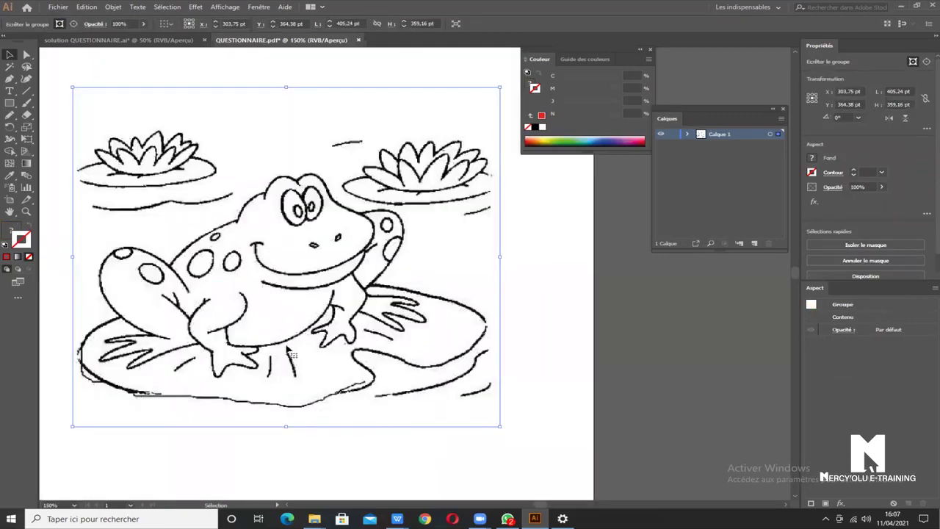
scroll(331, 312, down, 2)
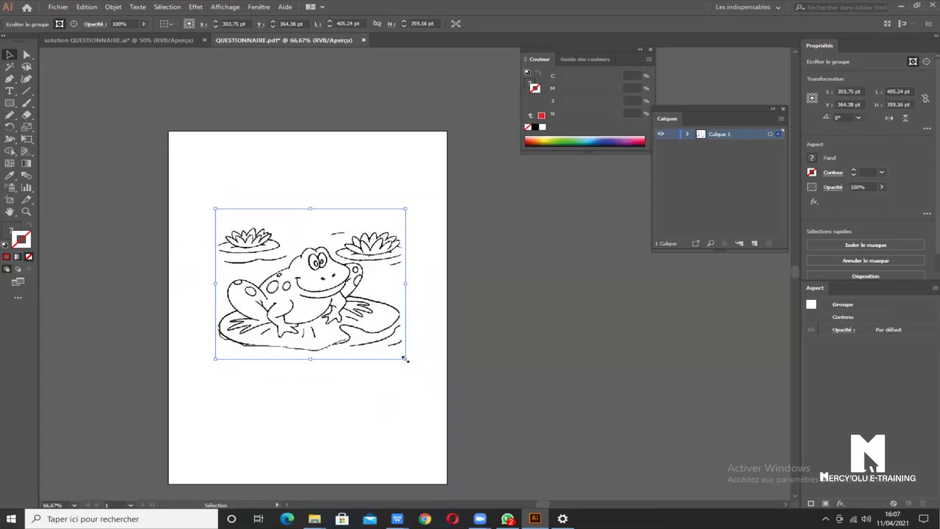
drag(406, 359, 393, 395)
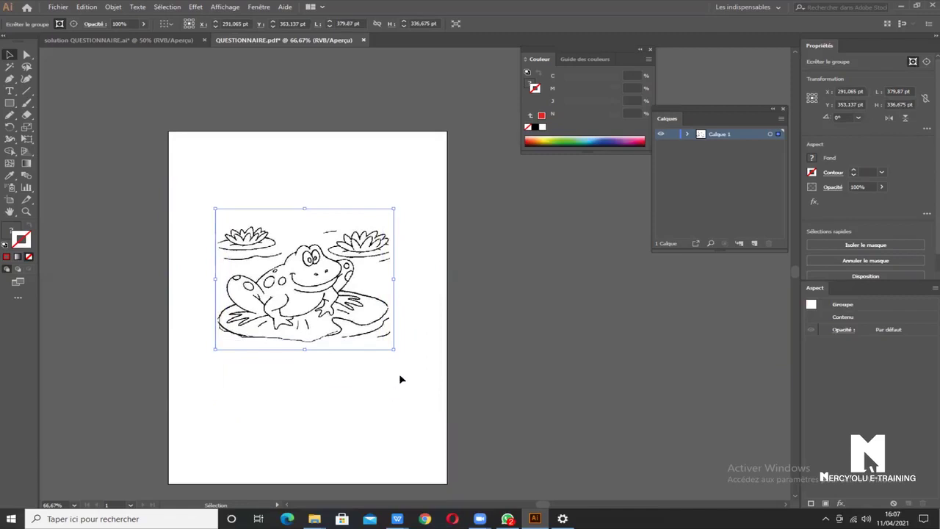
drag(394, 350, 528, 456)
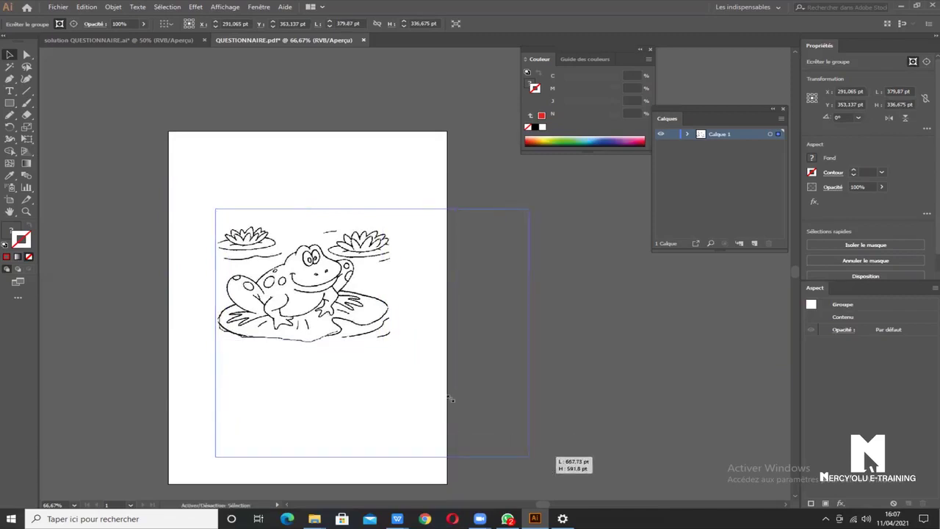
drag(451, 399, 479, 416)
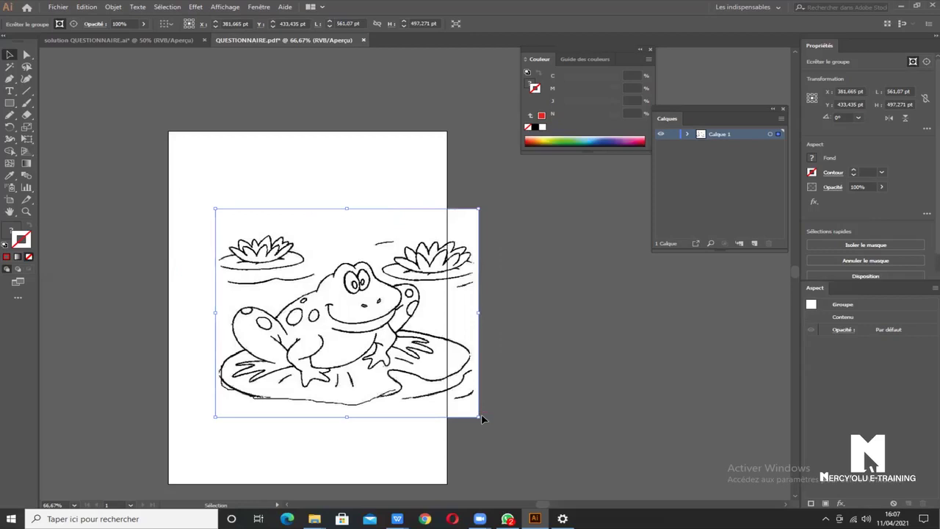
key(ctrl+z)
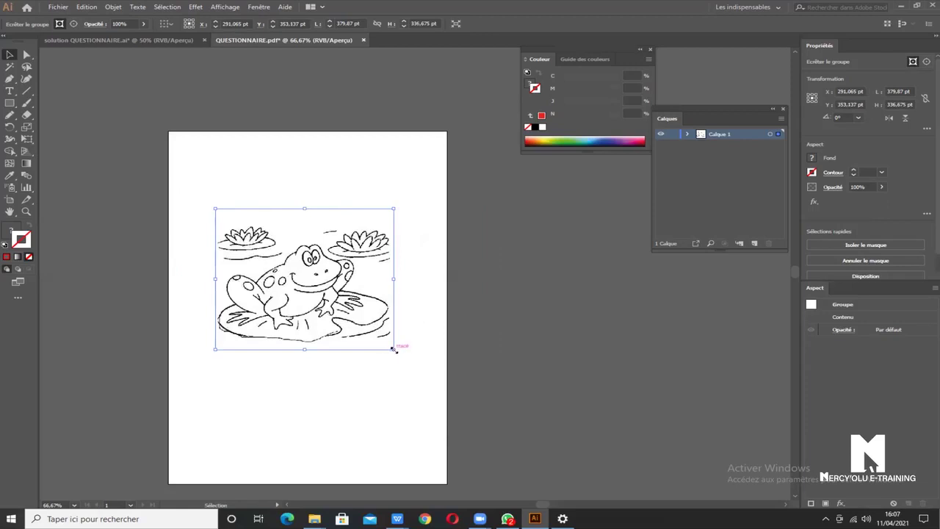
Undo further trial resizes and nudge the frog lower at about 380 × 337 pt
key(shift)
drag(393, 351, 560, 482)
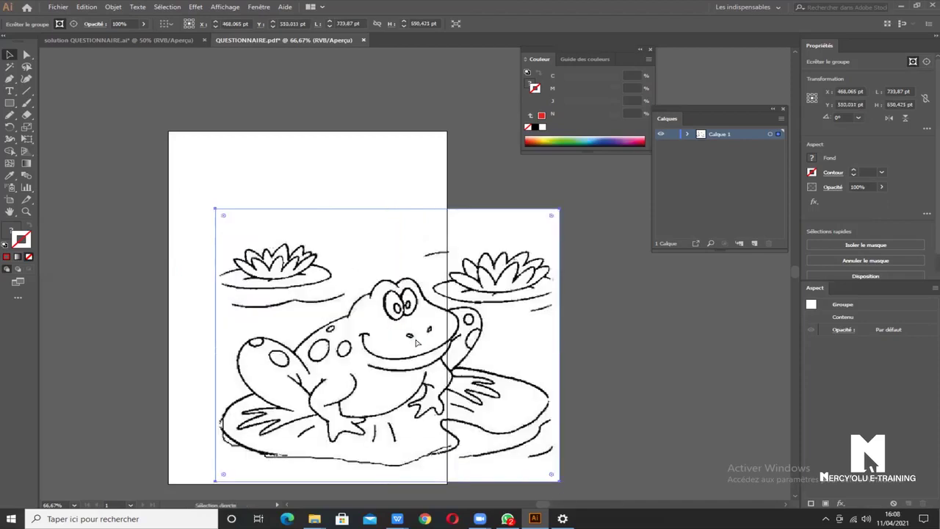
key(ctrl+z)
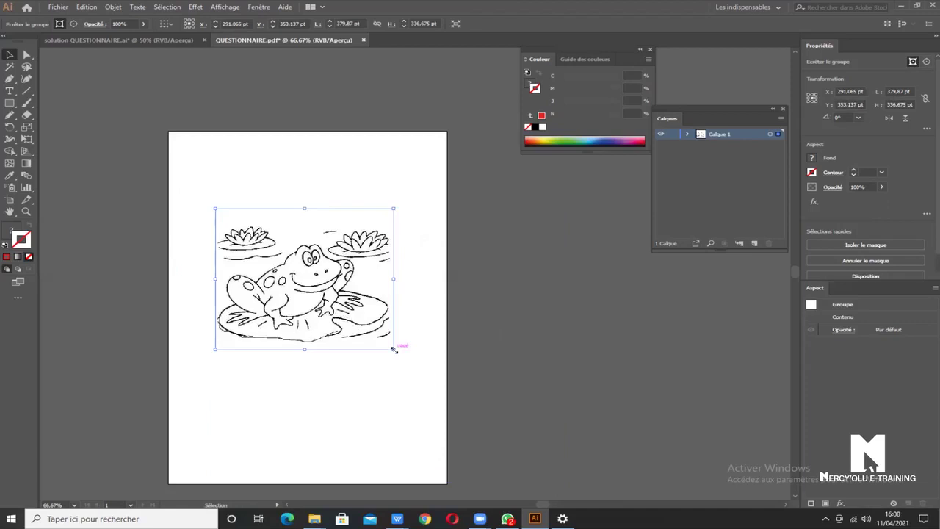
mouse_move(394, 350)
mouse_down()
mouse_move(263, 409)
mouse_move(668, 410)
mouse_up()
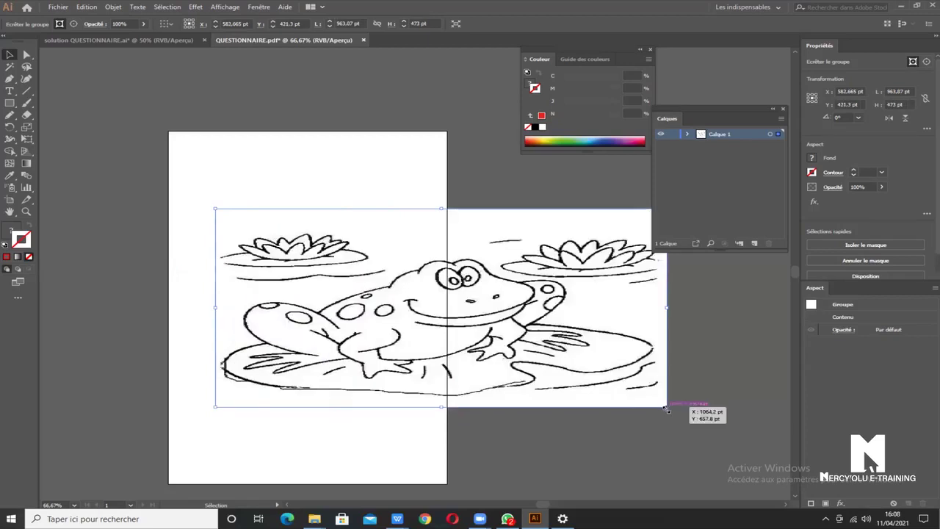
drag(523, 328, 476, 317)
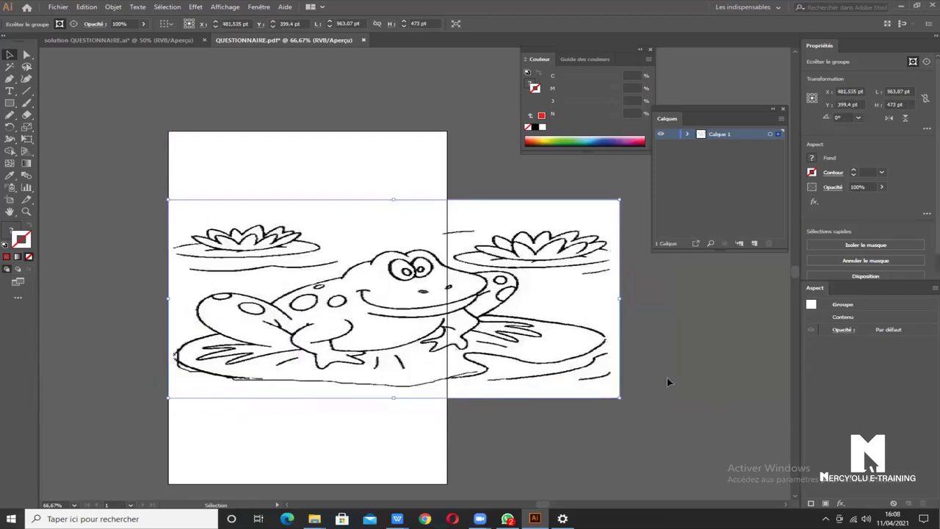
key(ctrl+z)
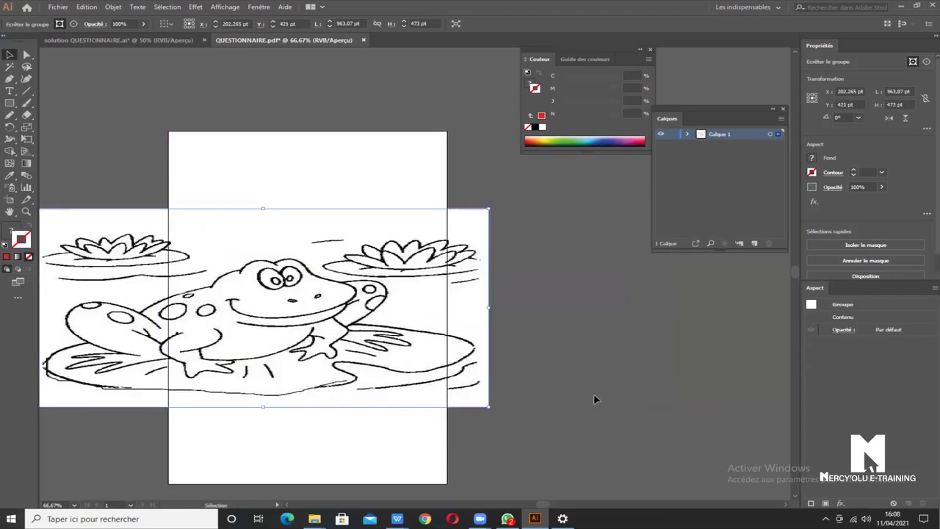
key(ctrl+z)
key(ctrl+z)
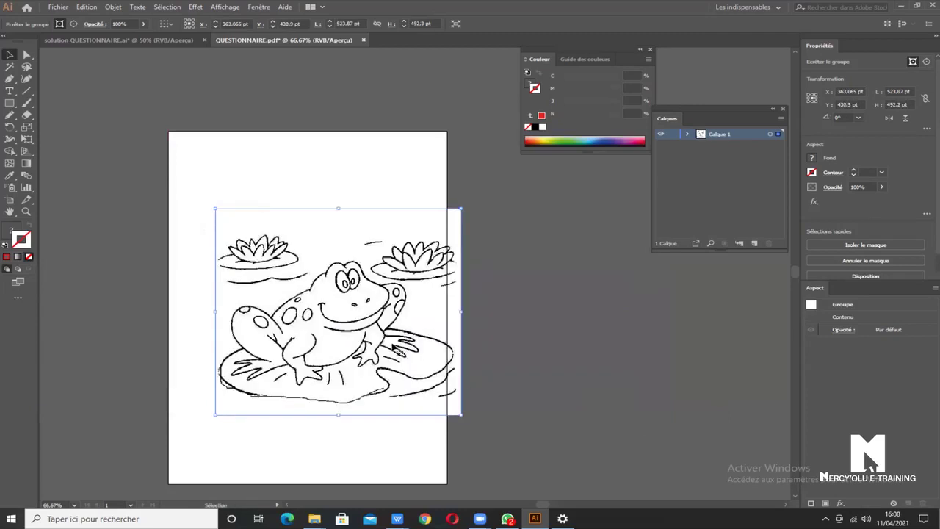
key(ctrl+z)
key(ctrl+z)
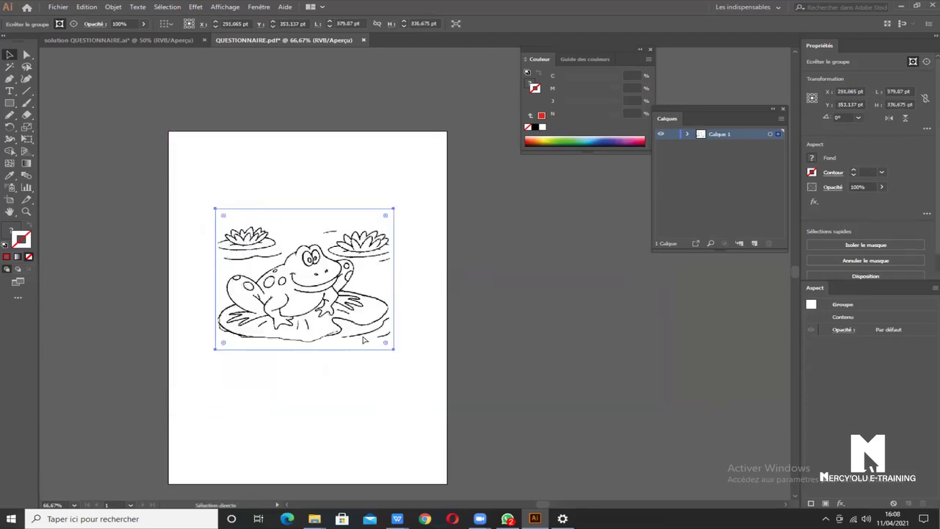
drag(315, 290, 313, 301)
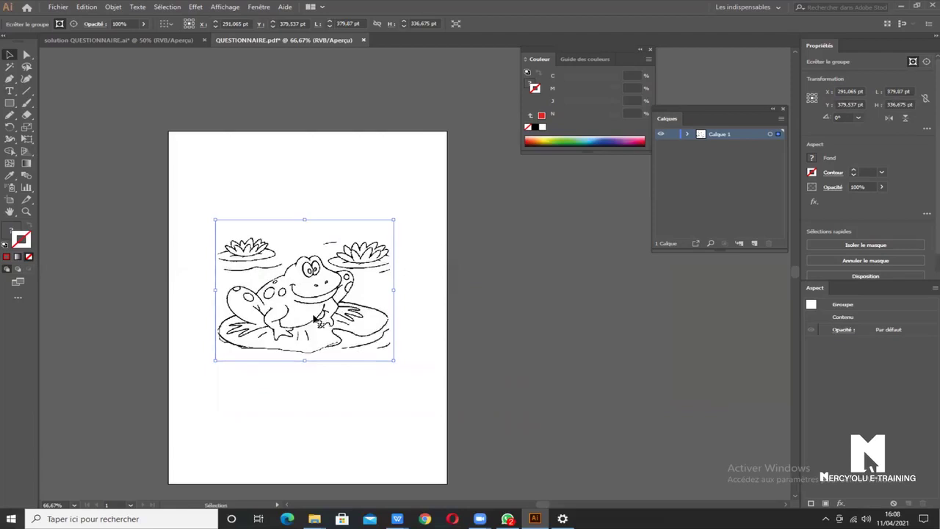
key(ctrl+plus)
key(ctrl+plus)
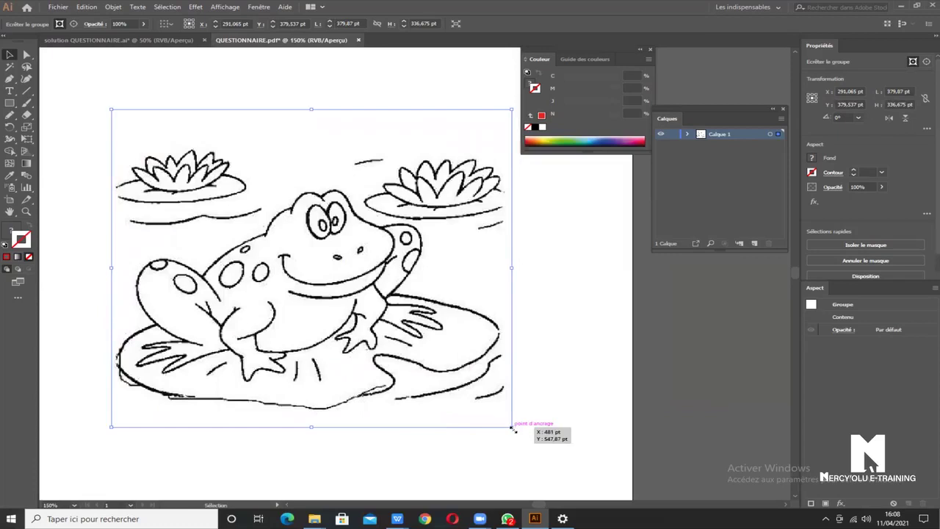
Scale the frog proportionally by its corner to about 394 × 349 pt, then deselect it
scroll(512, 427, down, 1)
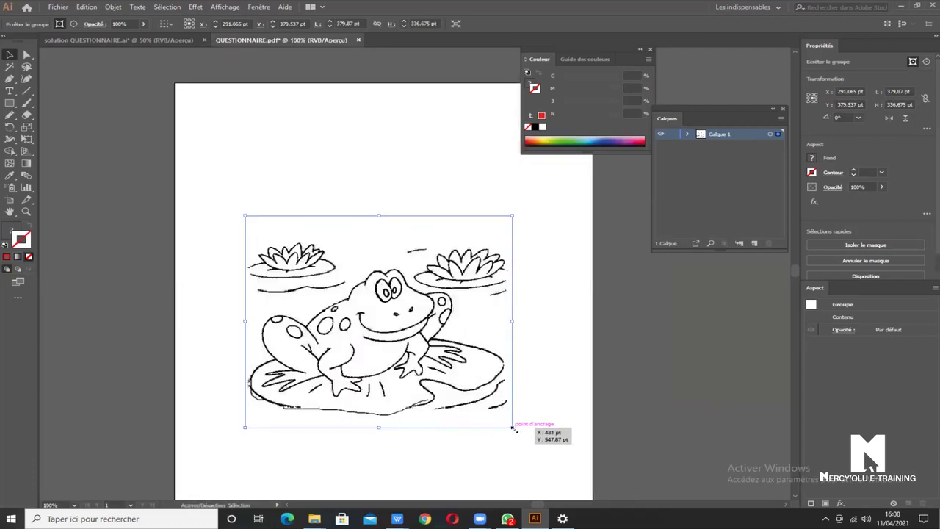
drag(512, 427, 449, 409)
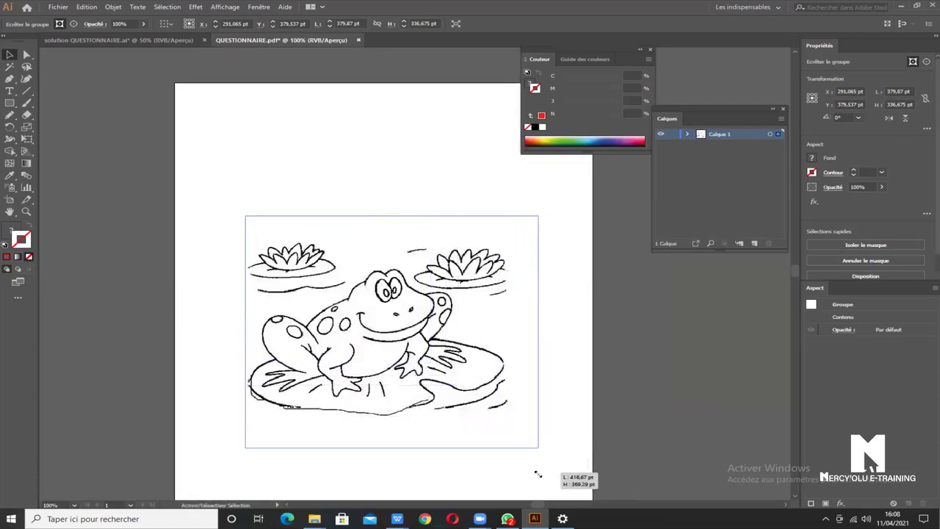
drag(449, 409, 519, 461)
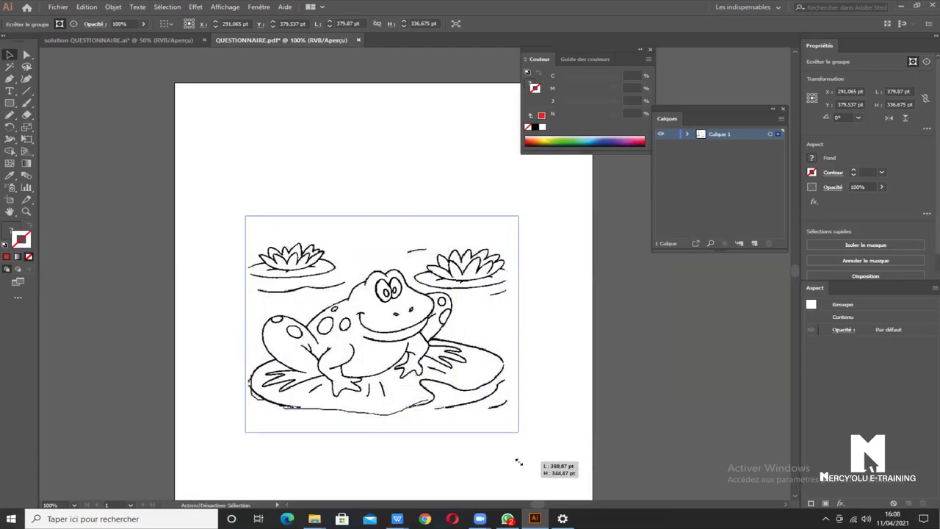
mouse_move(519, 461)
mouse_down()
mouse_move(566, 471)
mouse_move(629, 500)
mouse_move(504, 391)
mouse_move(636, 462)
mouse_up()
scroll(316, 397, down, 3)
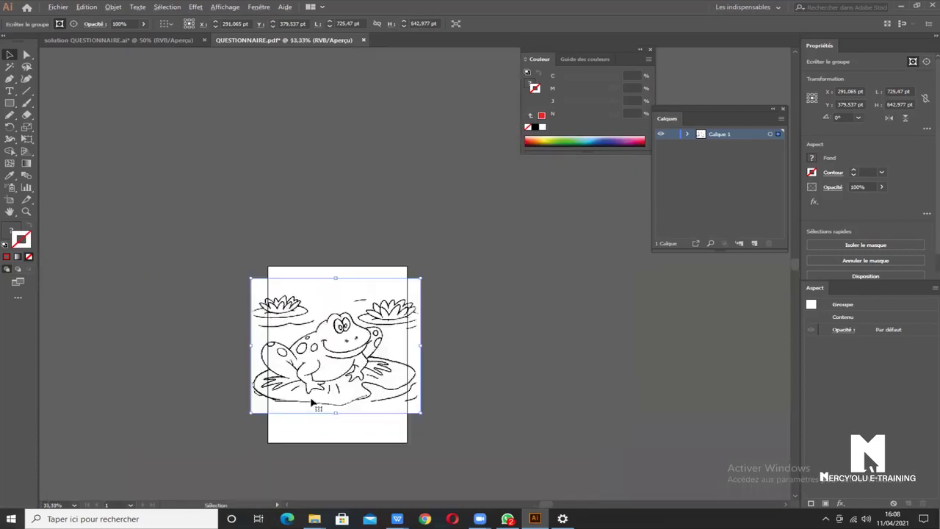
drag(421, 413, 540, 469)
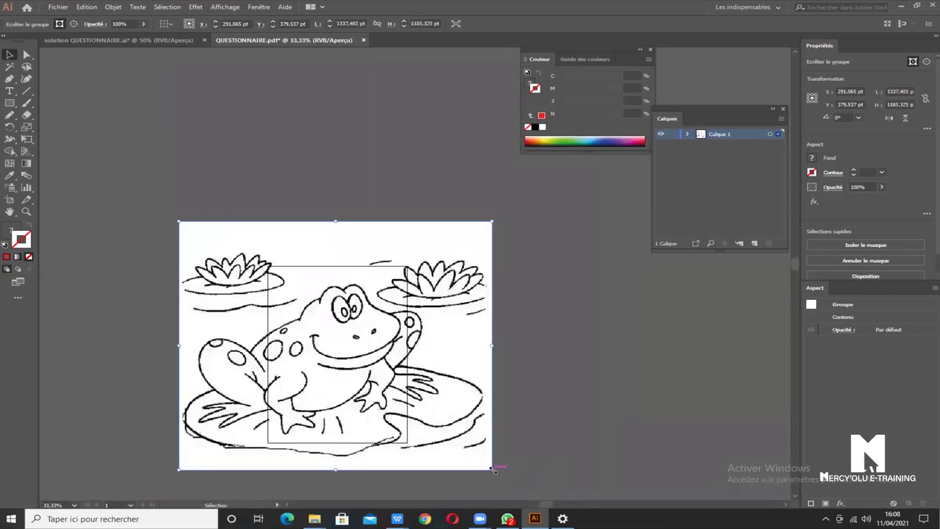
drag(491, 468, 402, 418)
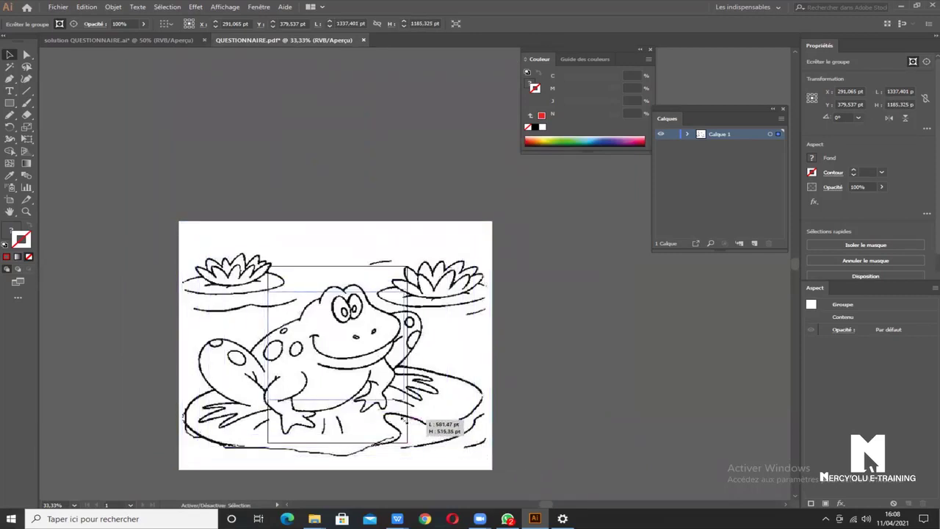
mouse_move(425, 420)
mouse_down()
mouse_move(380, 382)
mouse_move(476, 455)
mouse_move(382, 382)
mouse_up()
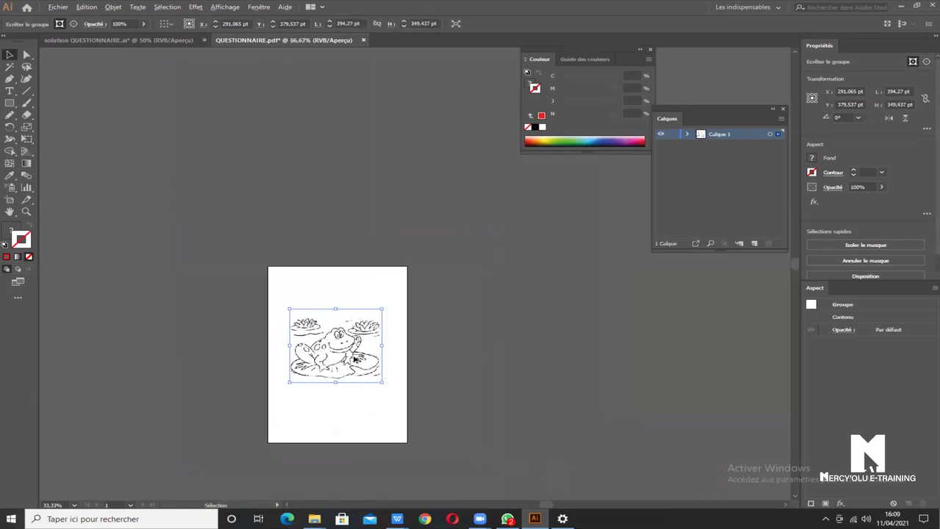
scroll(354, 359, up, 3)
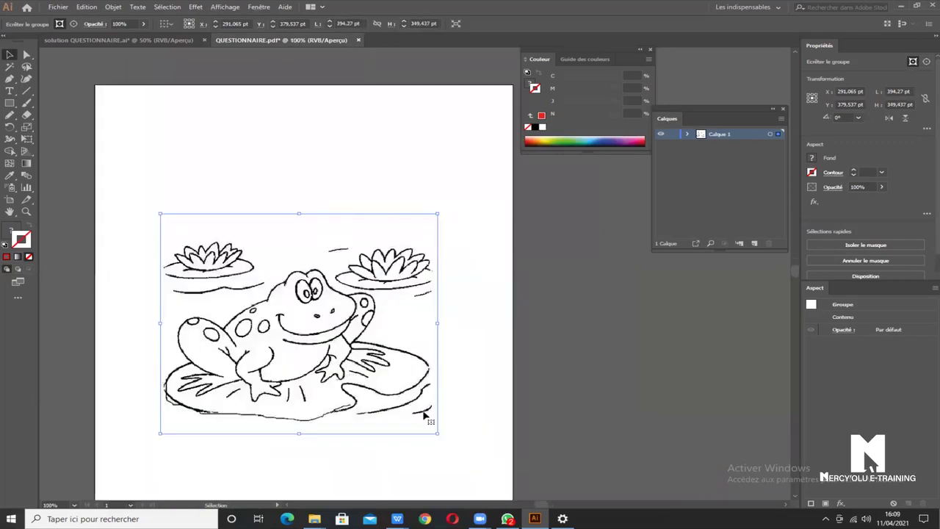
click(513, 412)
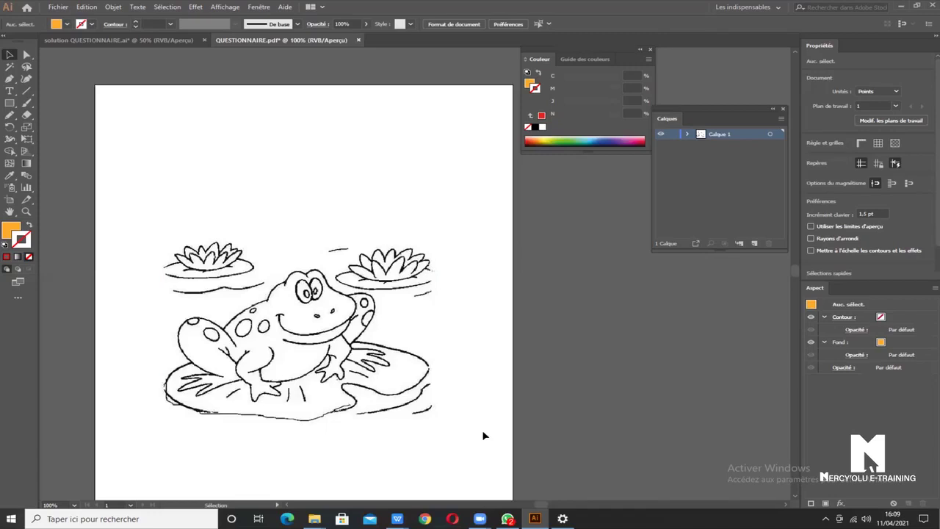
Close the Calques and Couleur panels, pan the artboard, and deselect the frog
click(784, 108)
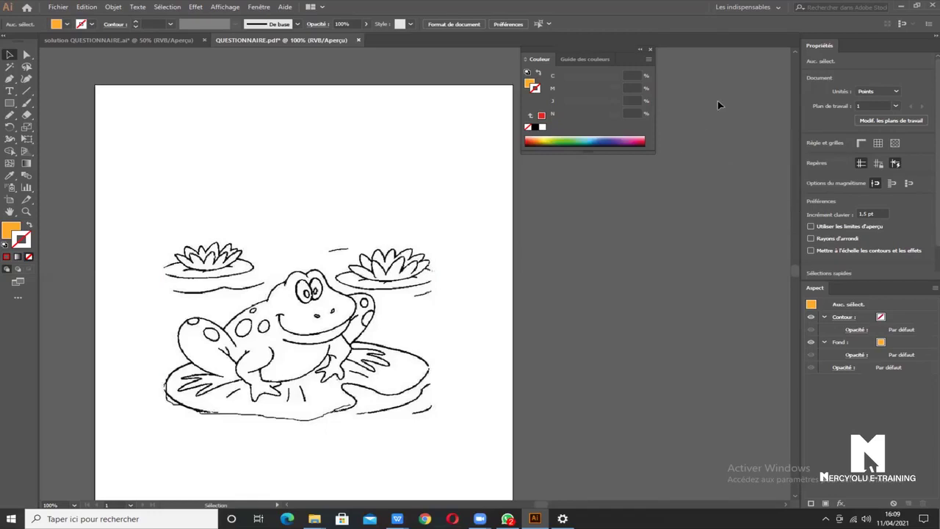
key(F6)
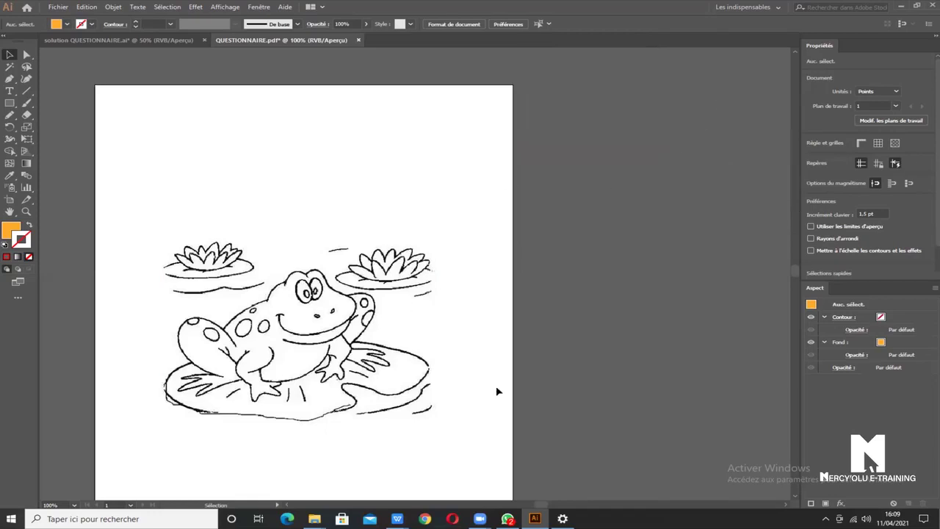
click(371, 279)
drag(364, 280, 444, 307)
click(780, 108)
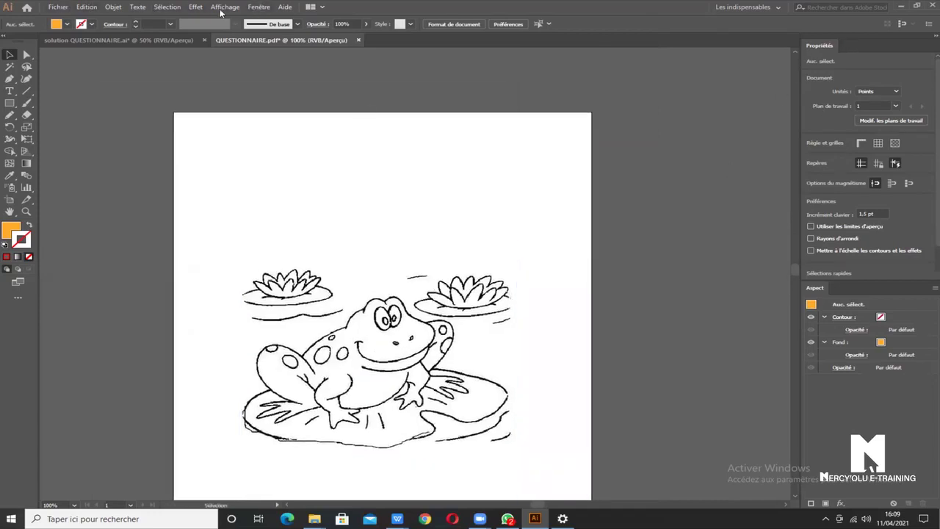
Reopen the Calques panel from the Fenêtre menu
click(258, 7)
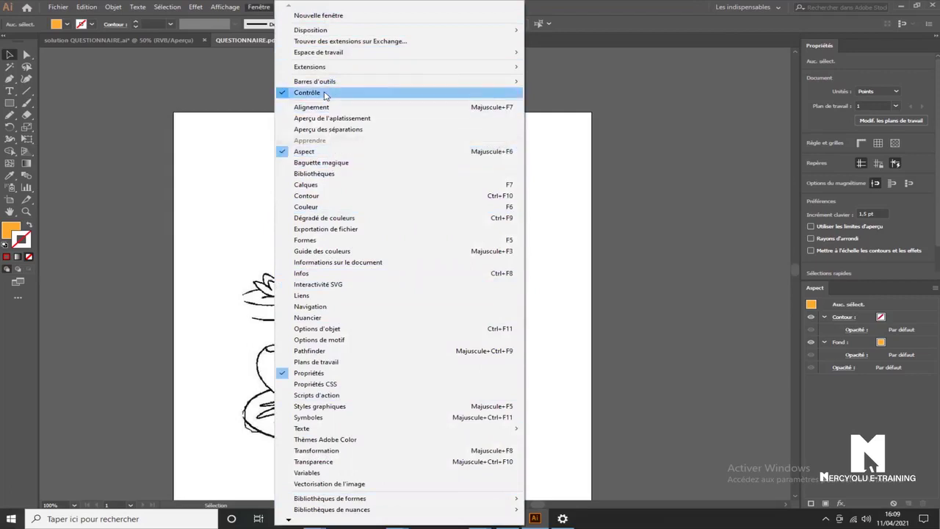
click(306, 187)
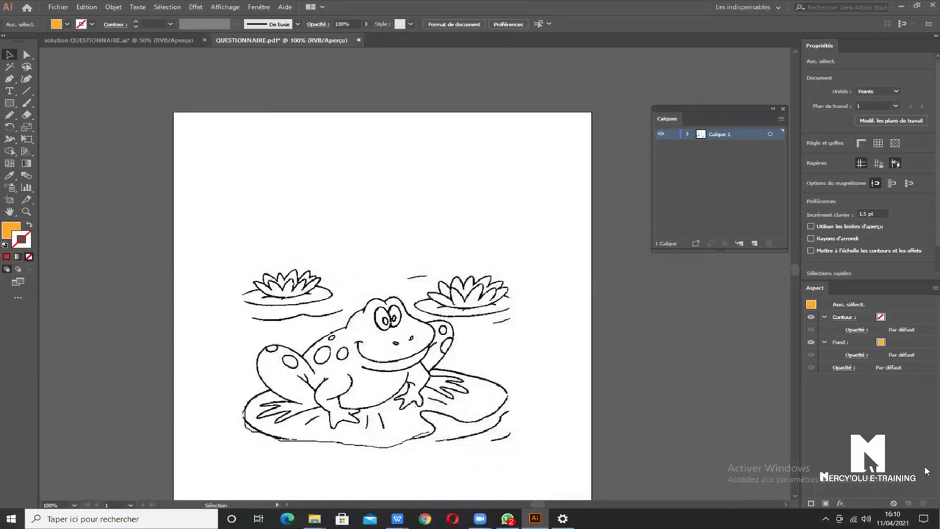
Move the Calques panel aside and marquee-select the whole frog drawing
drag(708, 109, 645, 121)
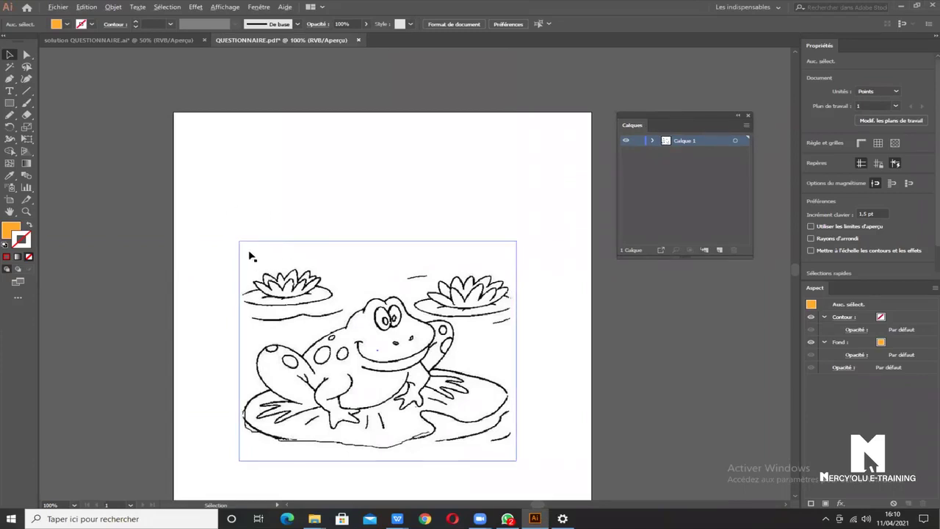
alt+scroll(255, 257, down, 1)
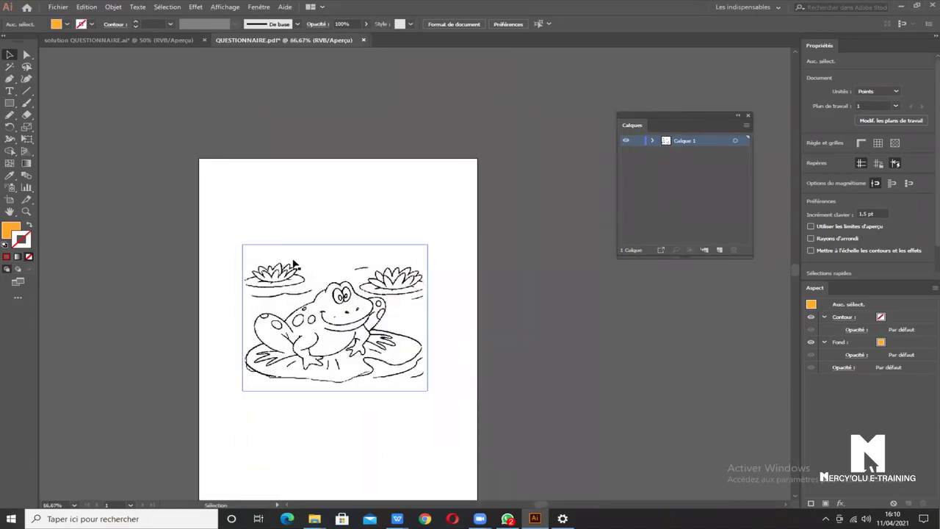
scroll(296, 262, down, 3)
drag(219, 189, 439, 359)
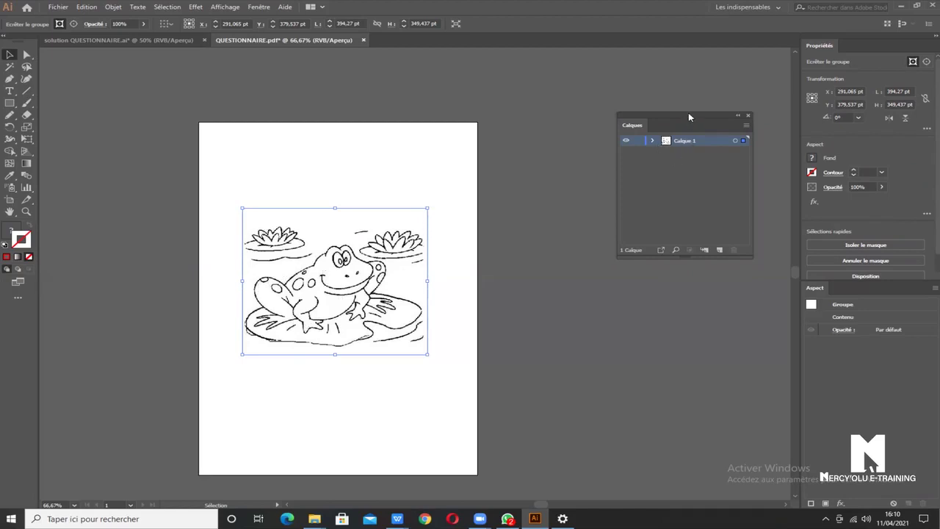
Expand Calque 1 and its Écrêter le groupe item in a widened Calques panel
drag(688, 116, 668, 124)
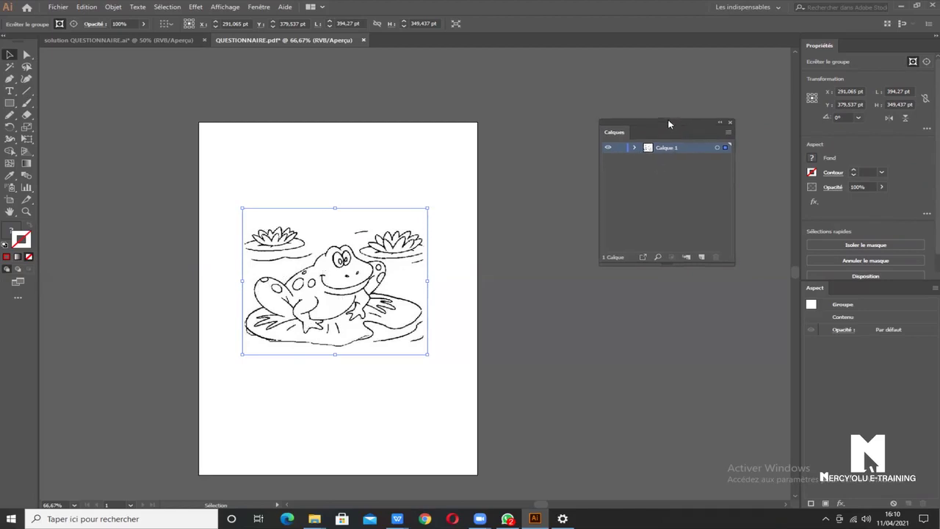
click(632, 149)
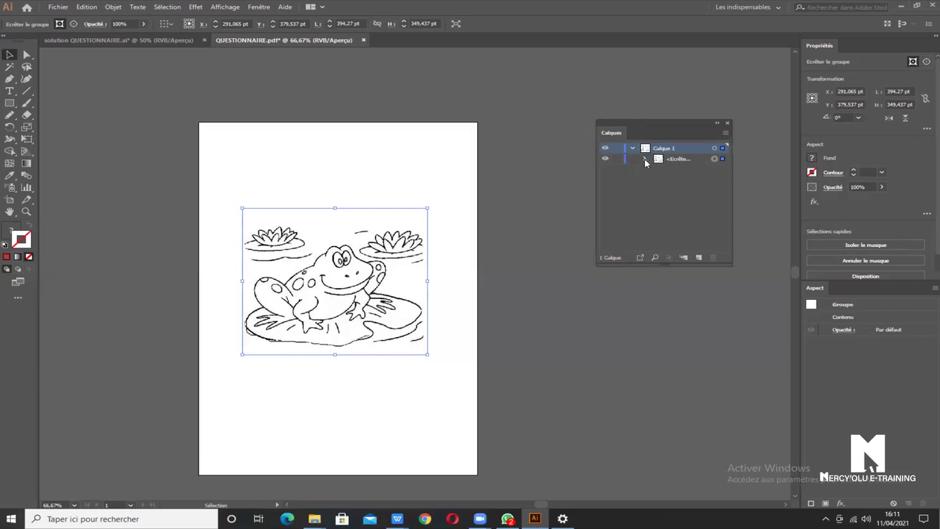
click(644, 158)
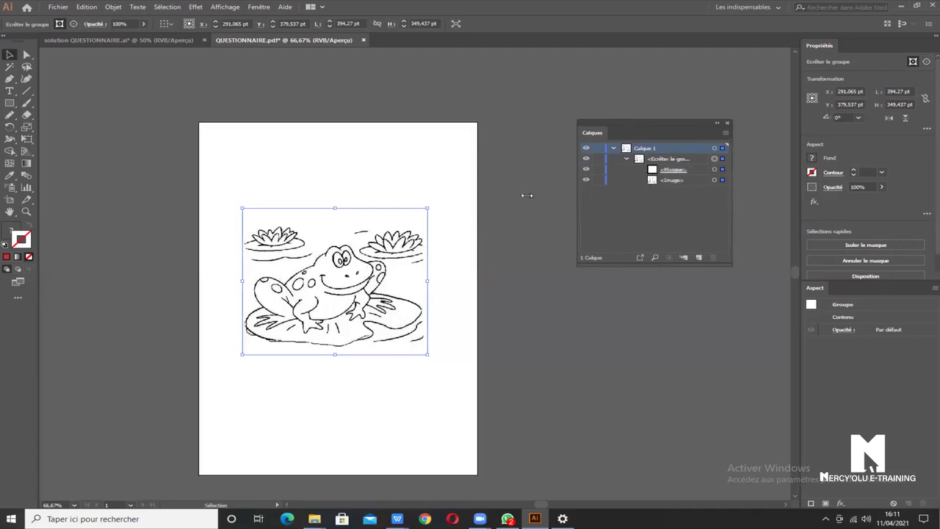
drag(596, 199, 486, 199)
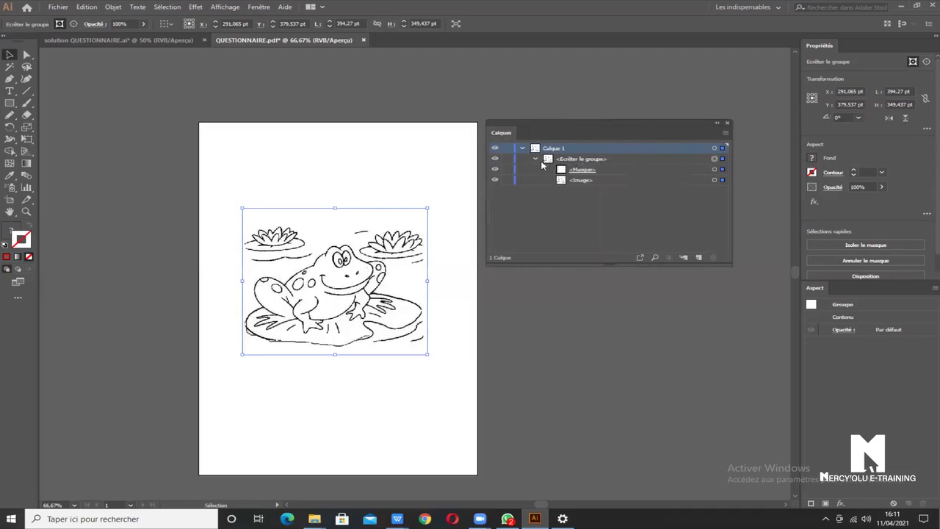
click(535, 159)
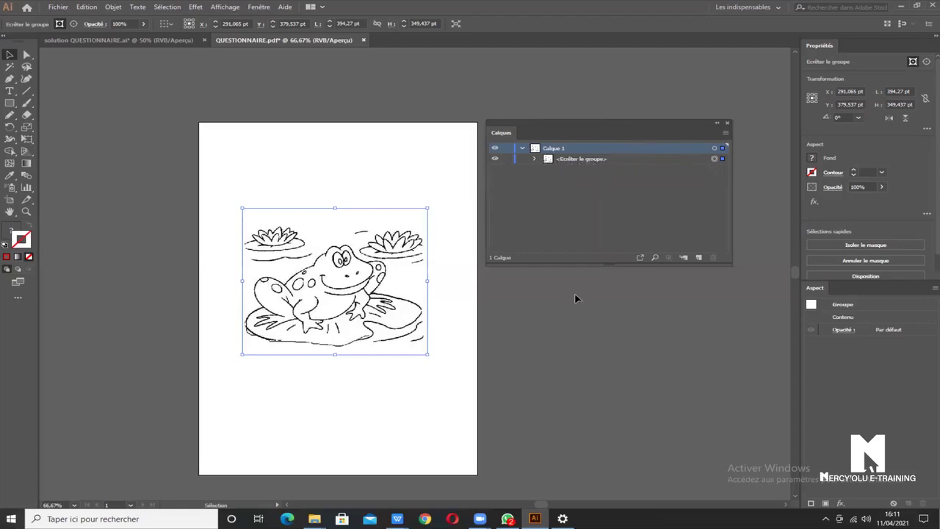
click(534, 159)
Draw a closed orange triangular path above the frog with the Pen tool
click(535, 160)
click(260, 149)
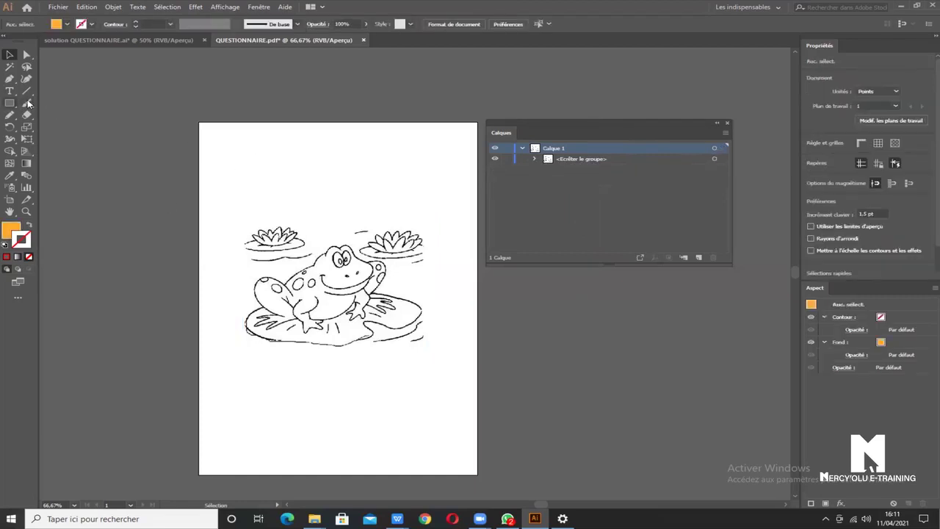
click(28, 104)
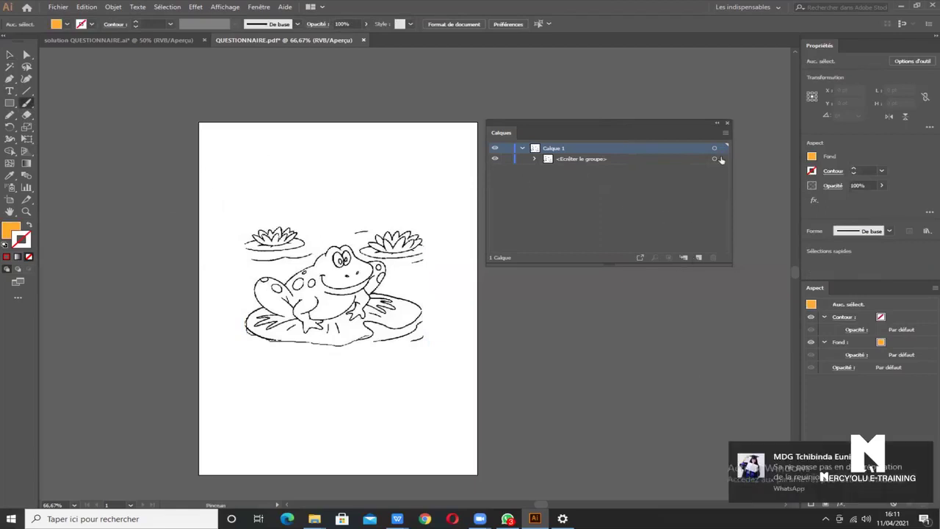
click(10, 81)
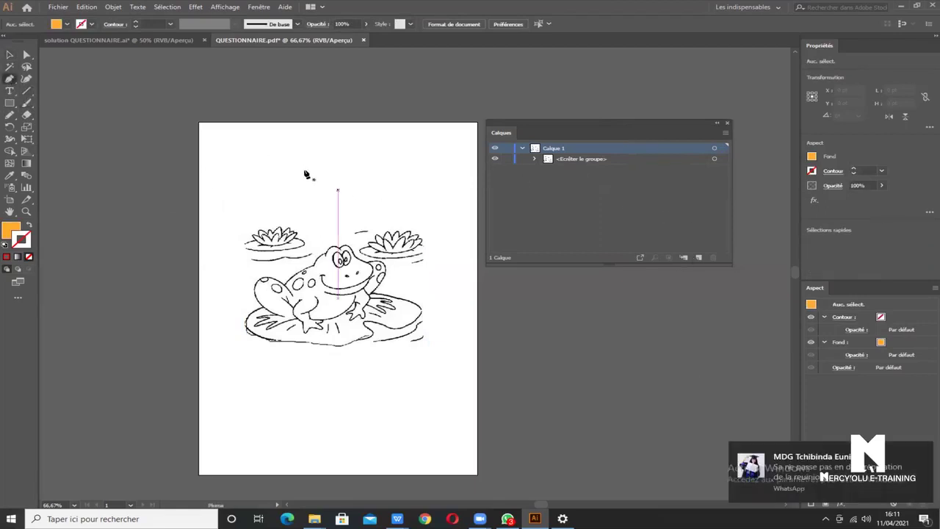
click(257, 135)
drag(328, 174, 291, 204)
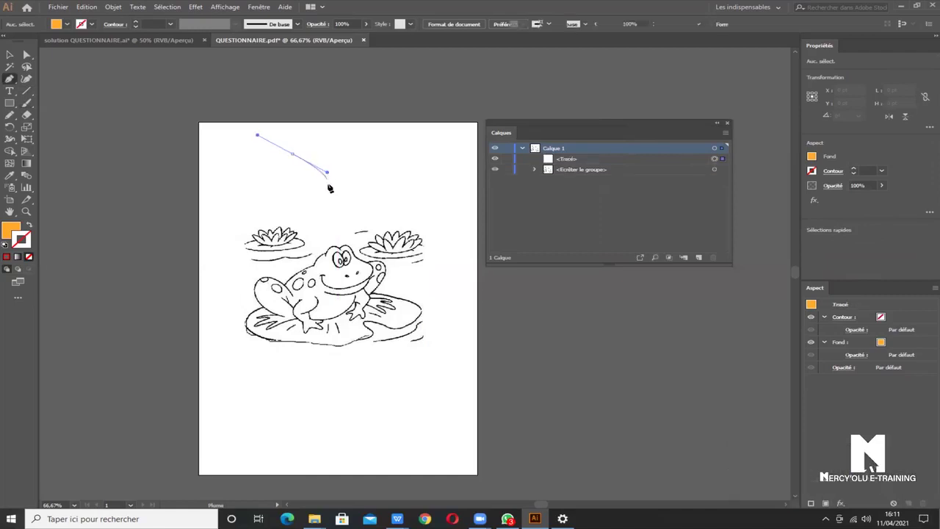
click(290, 200)
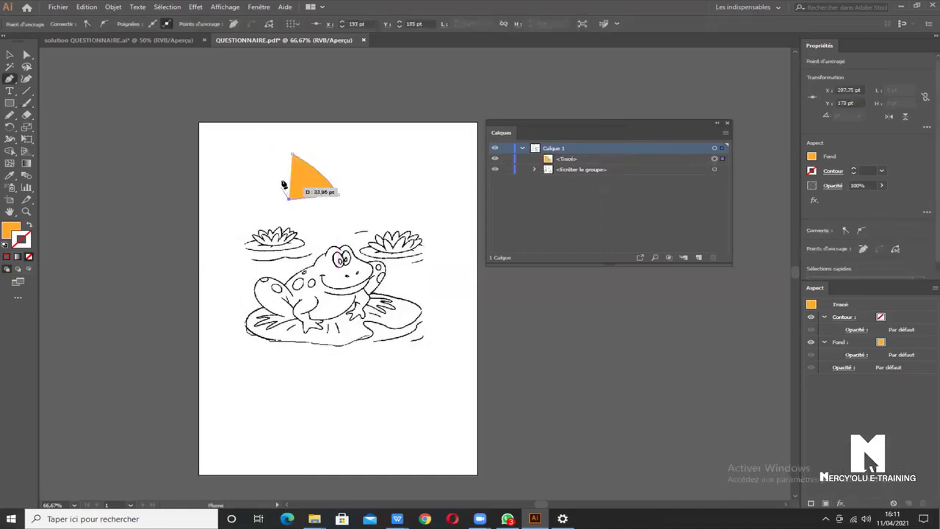
click(293, 154)
Show the new Tracé in Calque 1, reposition and narrow the Calques panel, and return to Selection
click(522, 149)
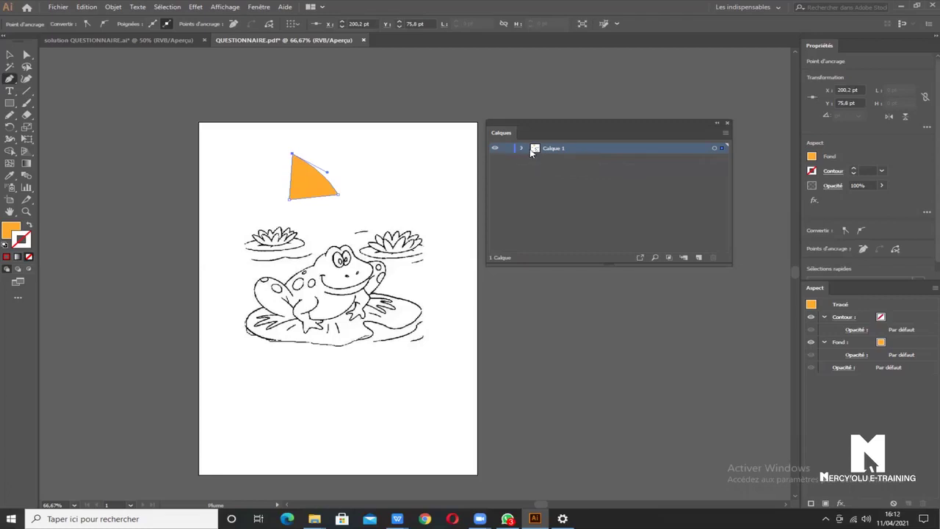
click(523, 149)
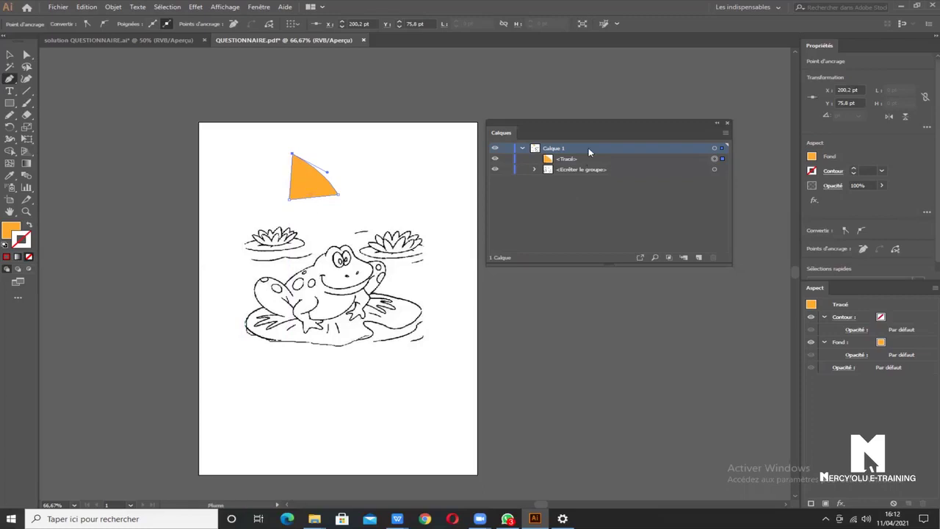
drag(602, 126, 673, 120)
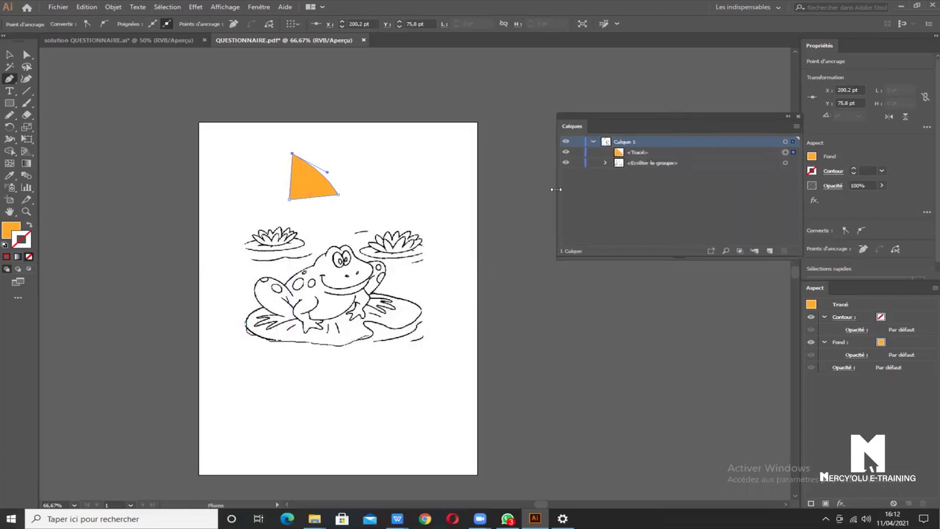
drag(634, 191, 653, 190)
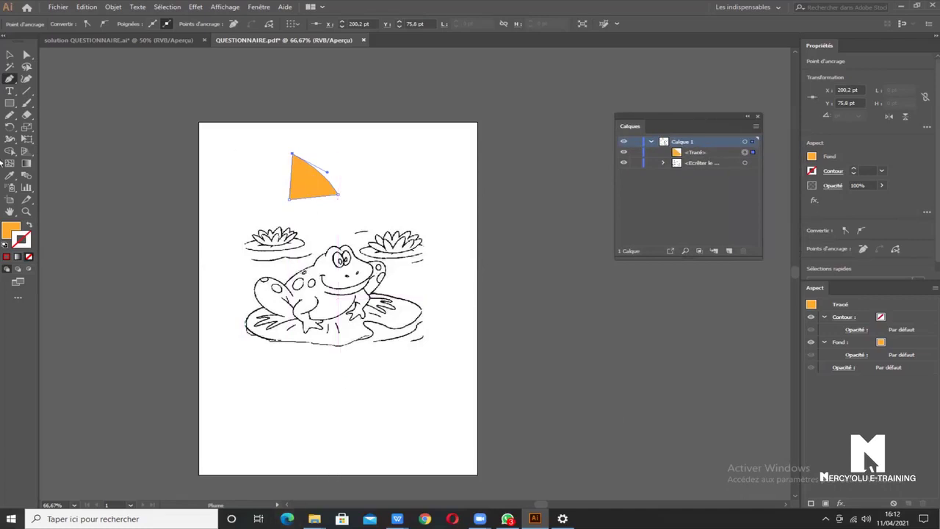
click(9, 54)
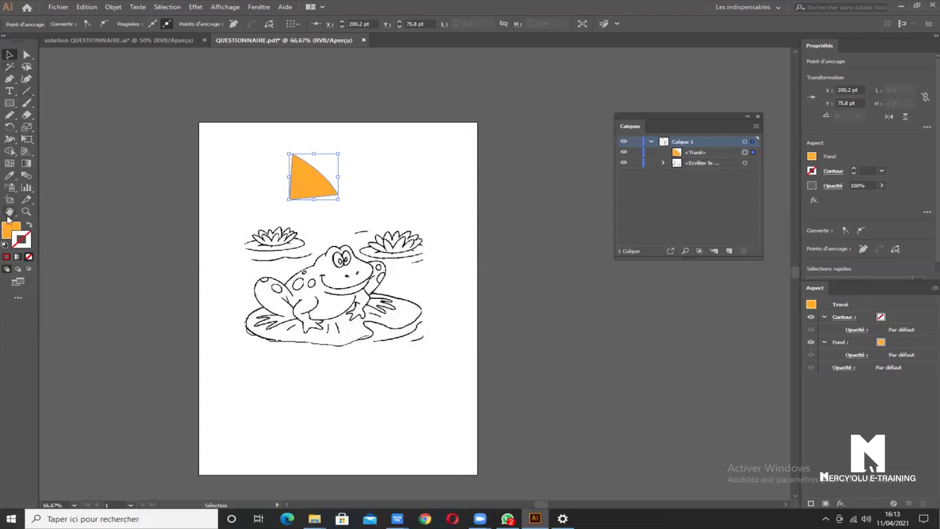
Nudge the orange triangle slightly to the right and pan the view up
click(11, 54)
drag(324, 172, 339, 170)
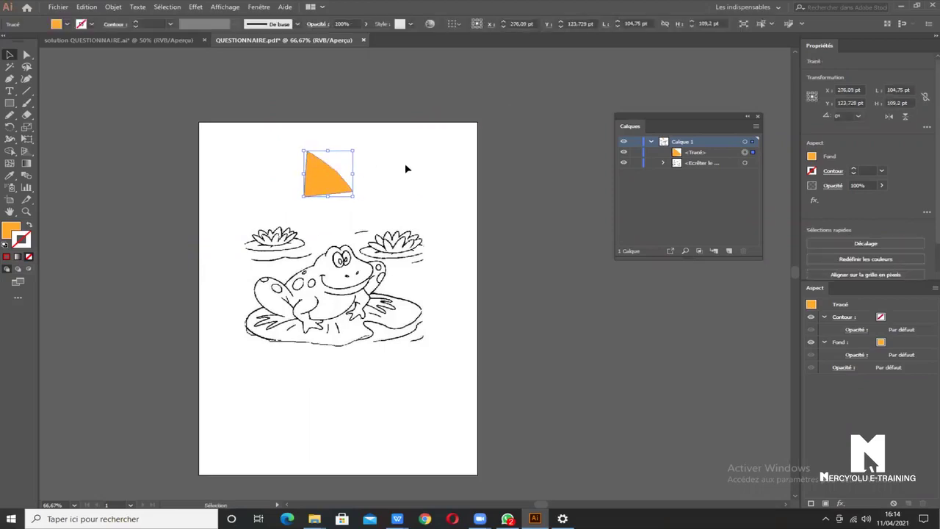
drag(358, 227, 455, 208)
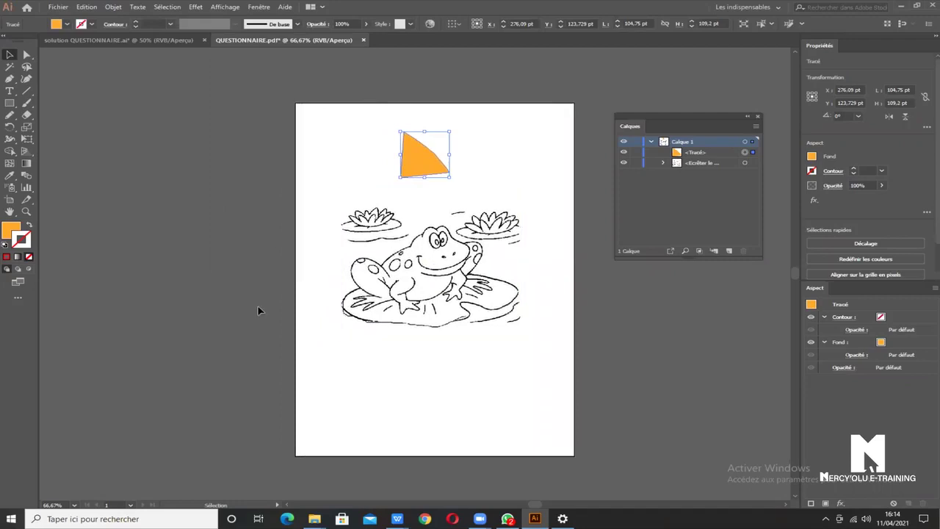
click(235, 211)
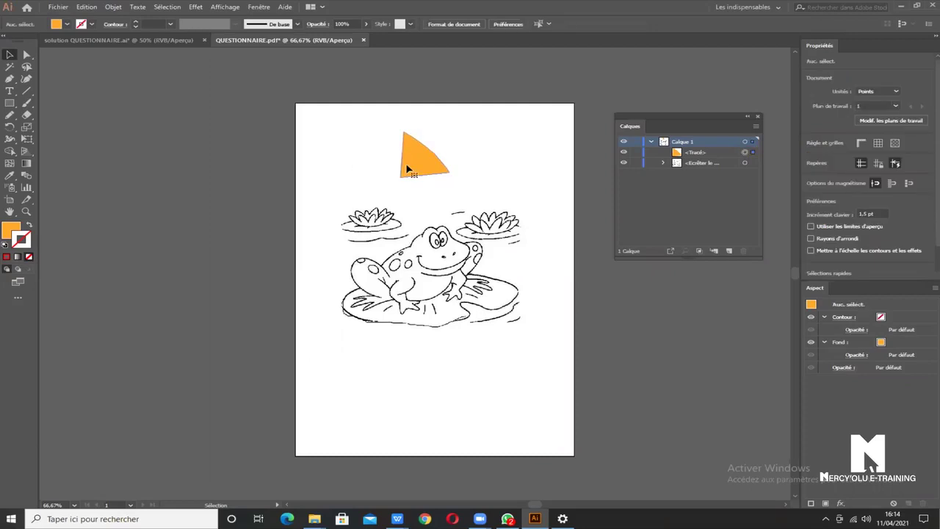
click(425, 156)
scroll(434, 226, up, 2)
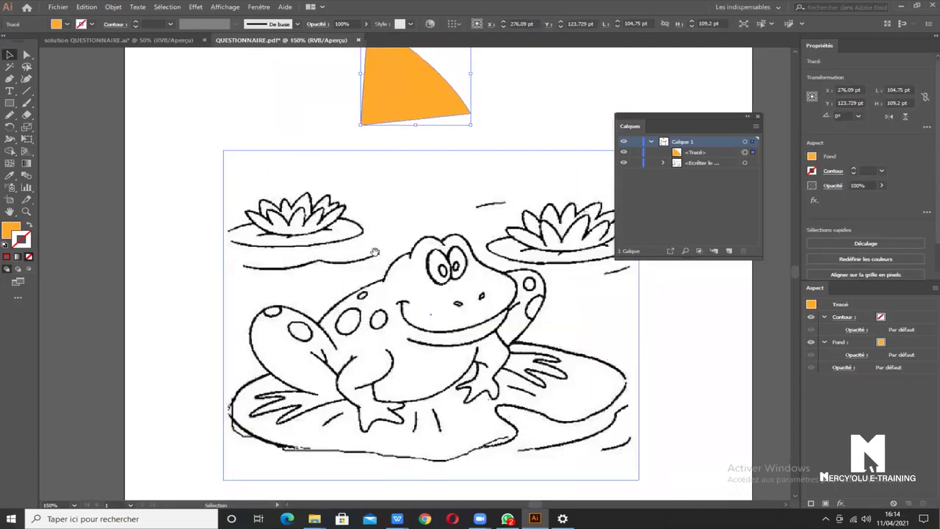
scroll(288, 263, down, 1)
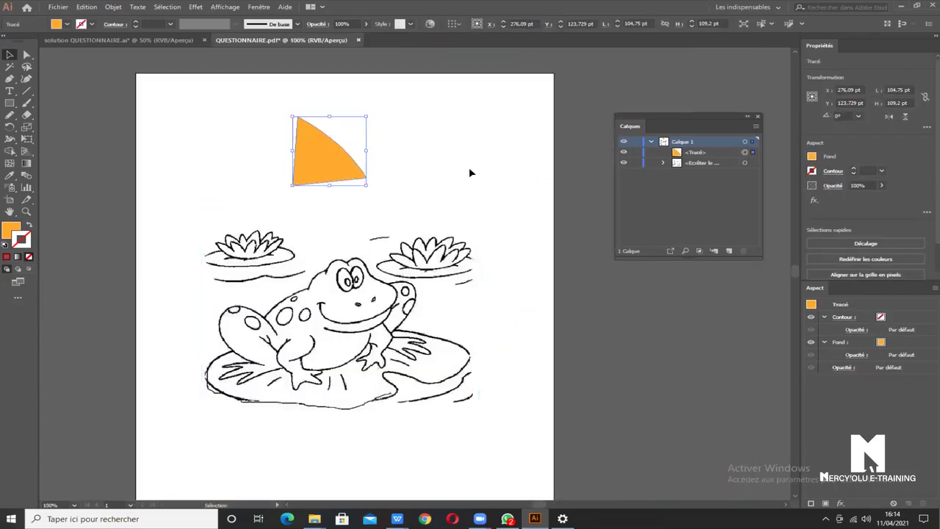
click(400, 229)
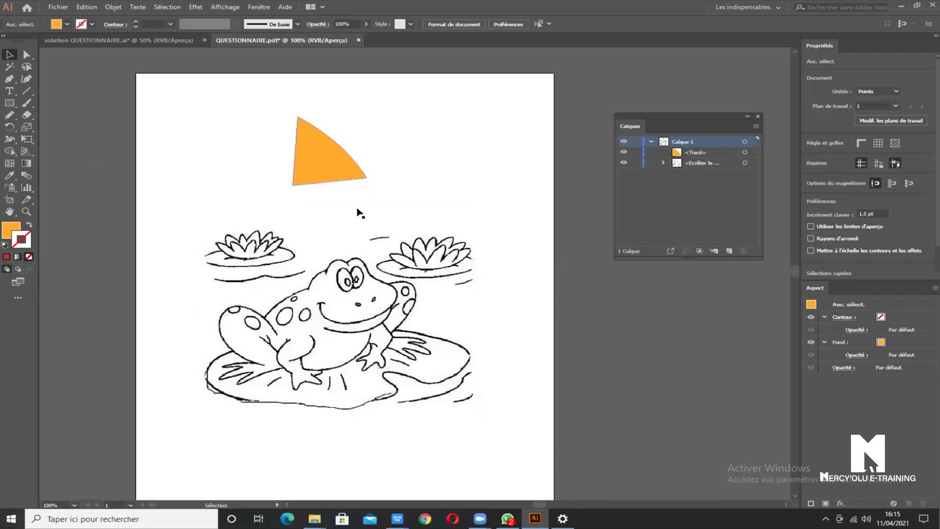
scroll(359, 292, up, 1)
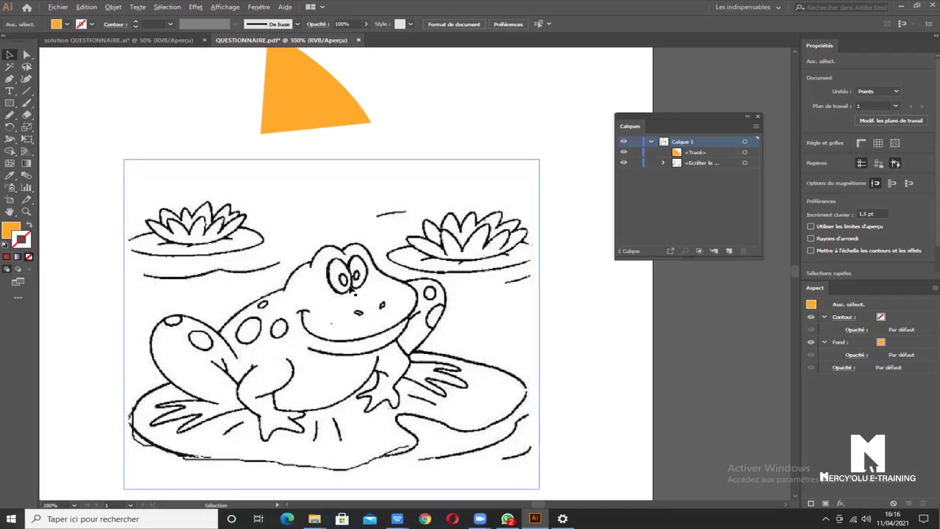
Zoom in on the frog's eyes, pick the Pencil tool, and open the black stroke colour picker
scroll(351, 292, up, 2)
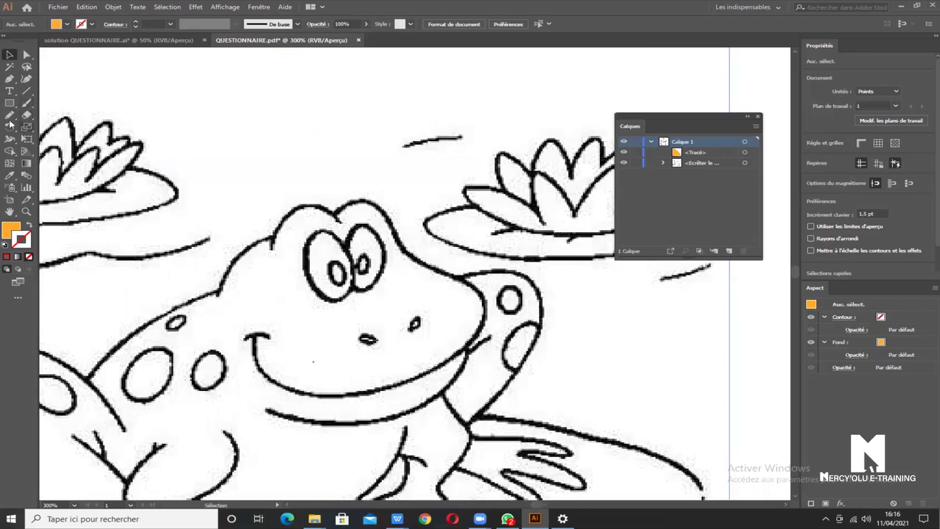
click(9, 115)
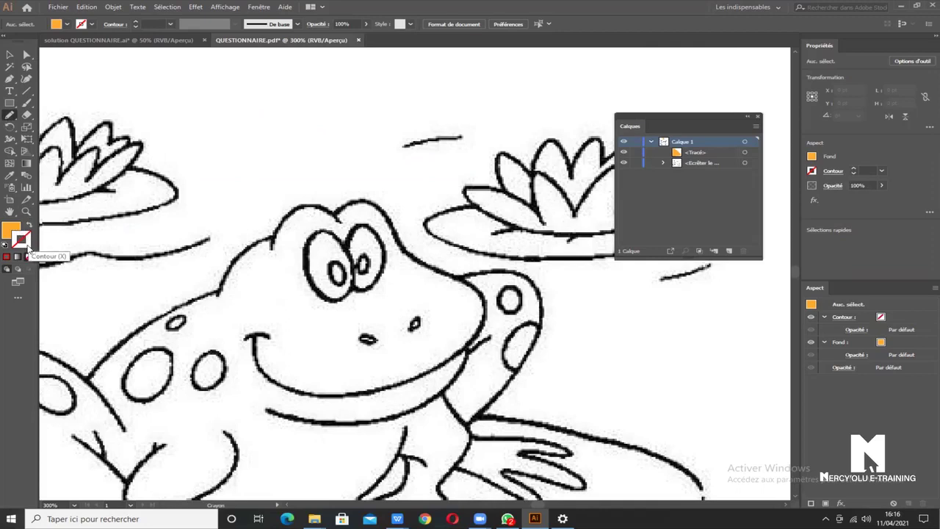
double_click(25, 247)
Set the stroke to red #E50A0A and pencil a 1 pt outline around the frog's left eye
click(349, 181)
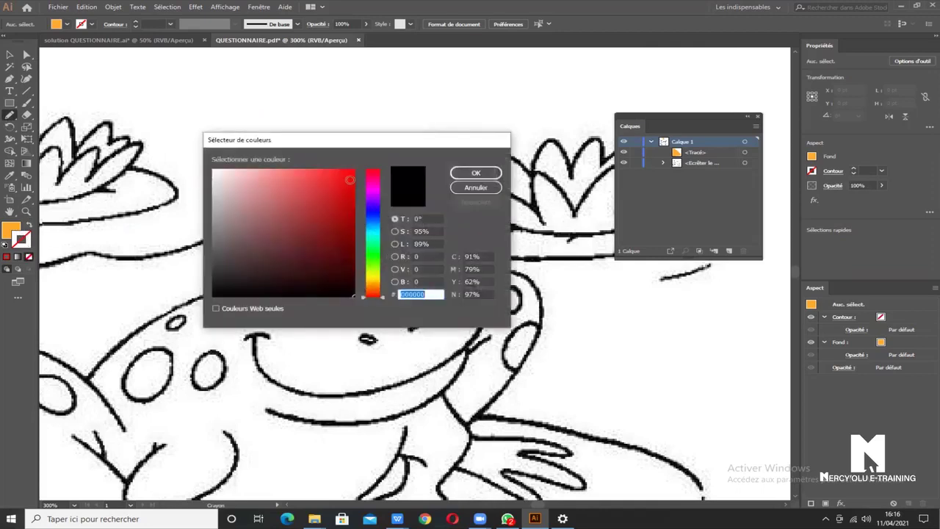
click(482, 177)
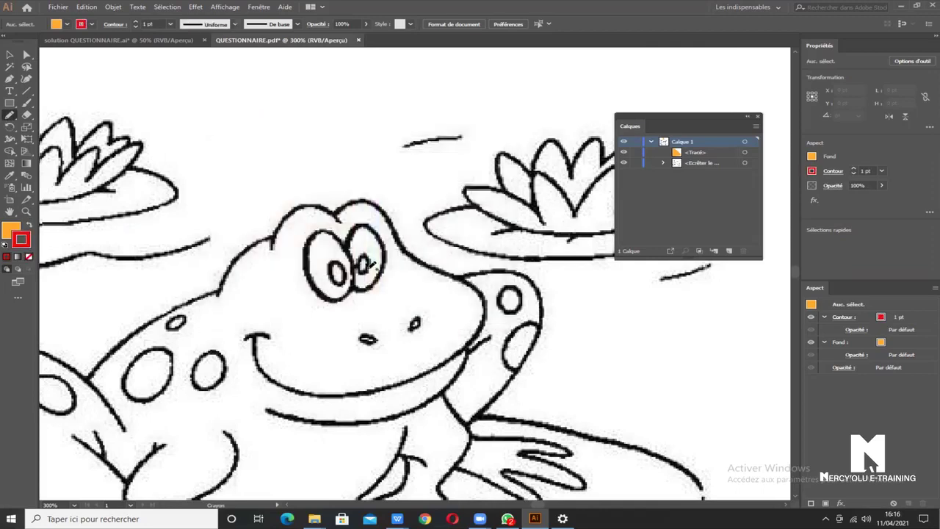
mouse_move(329, 228)
mouse_down()
mouse_move(325, 288)
mouse_move(351, 253)
mouse_move(332, 231)
mouse_up()
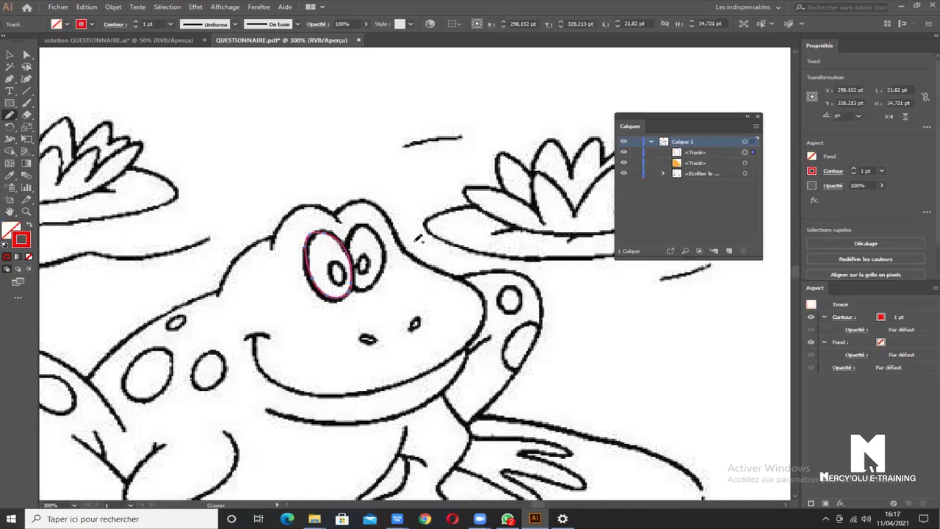
scroll(339, 253, up, 3)
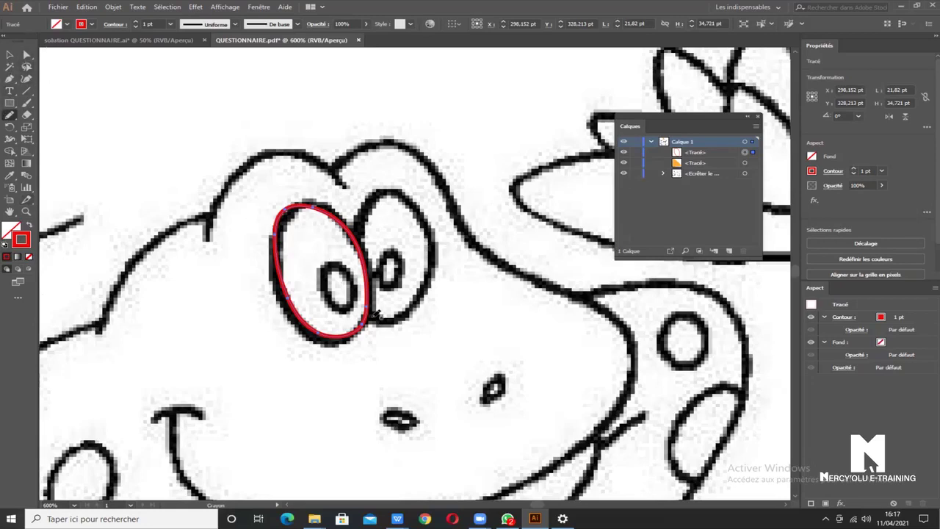
click(9, 55)
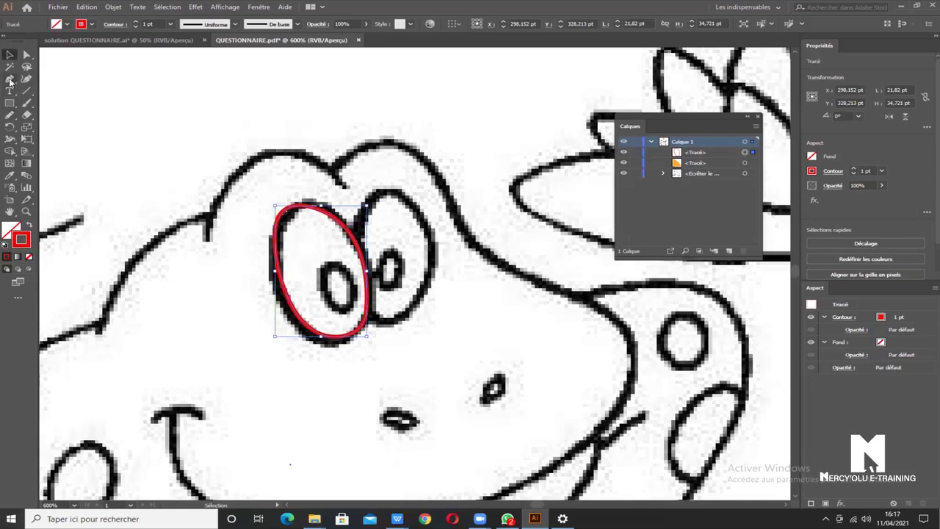
Delete the top and right anchor points of the red eye outline
click(10, 81)
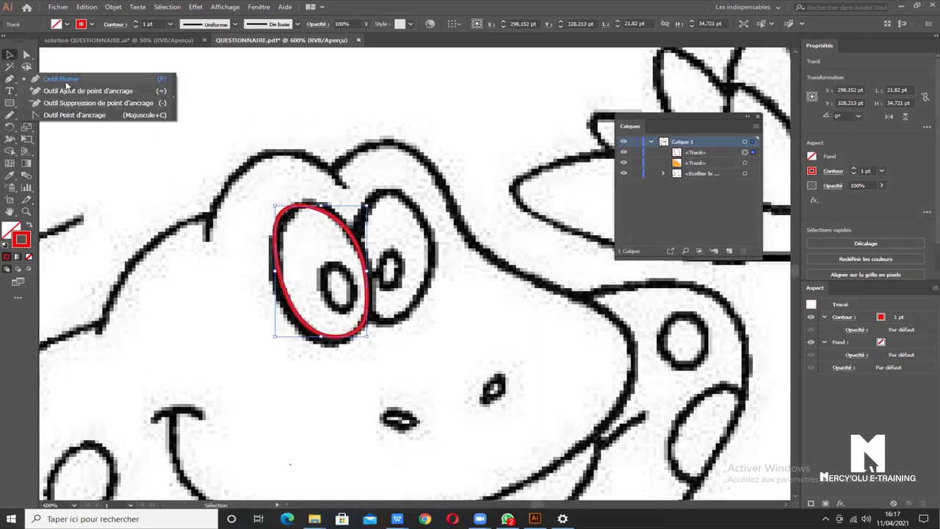
click(102, 105)
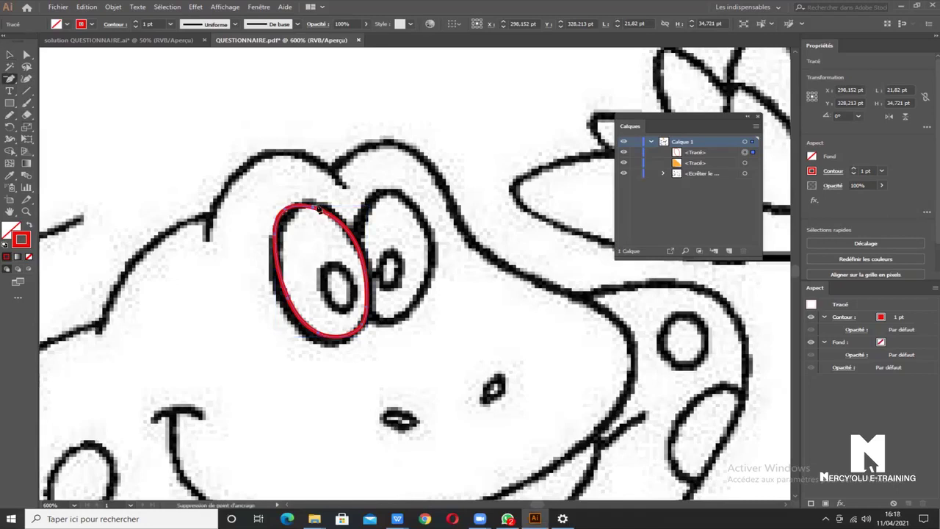
click(314, 209)
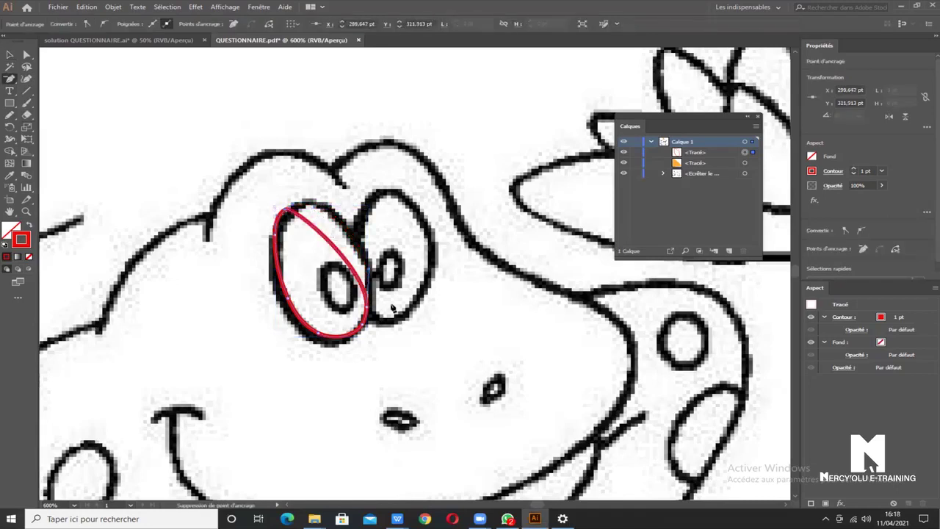
click(368, 309)
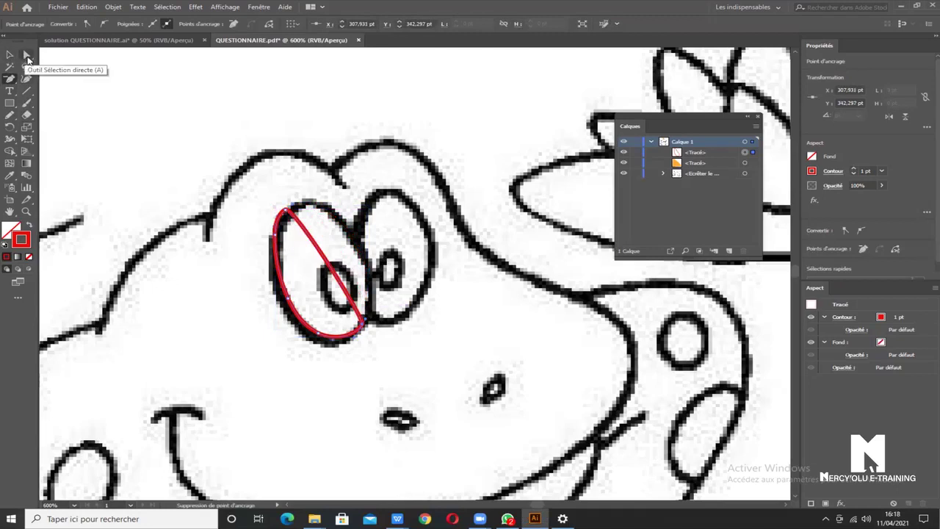
click(27, 57)
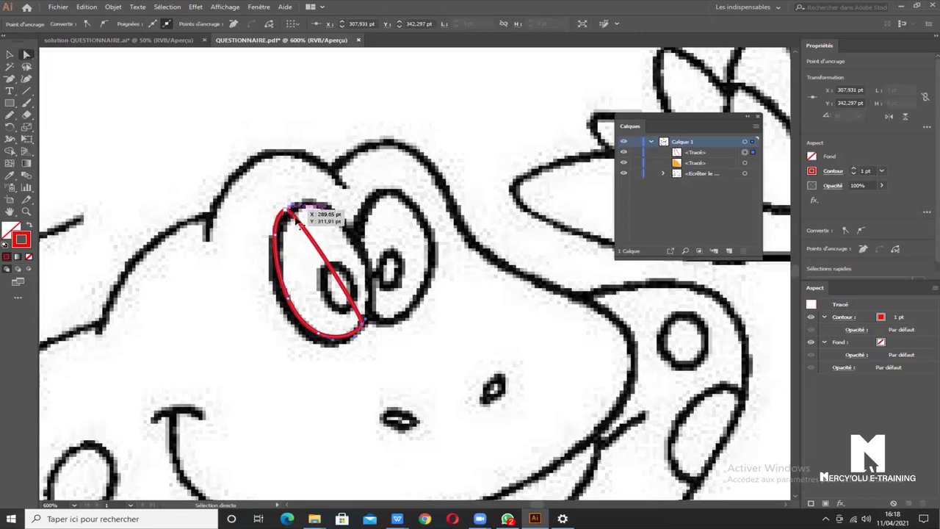
Drag the red outline's lower and top anchors and left segment to fit the eye
drag(367, 329, 367, 323)
mouse_move(285, 209)
mouse_down()
mouse_move(312, 198)
mouse_move(306, 216)
mouse_up()
drag(294, 254, 273, 239)
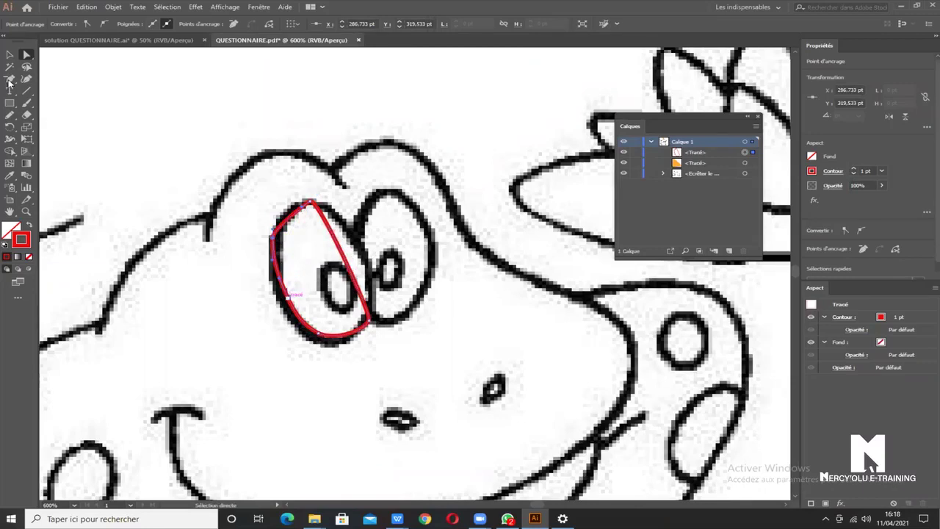
click(10, 80)
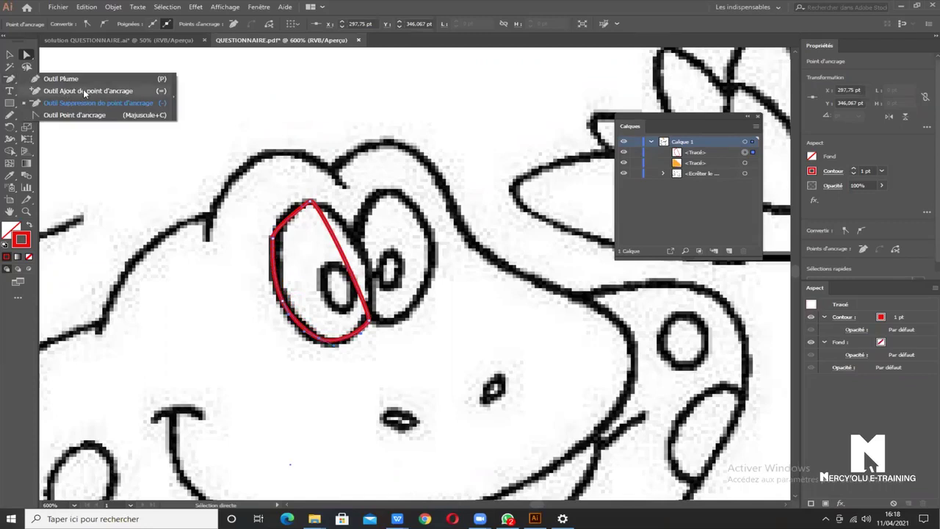
Add an anchor point on the red outline's straight right edge, dismissing the warning
click(84, 92)
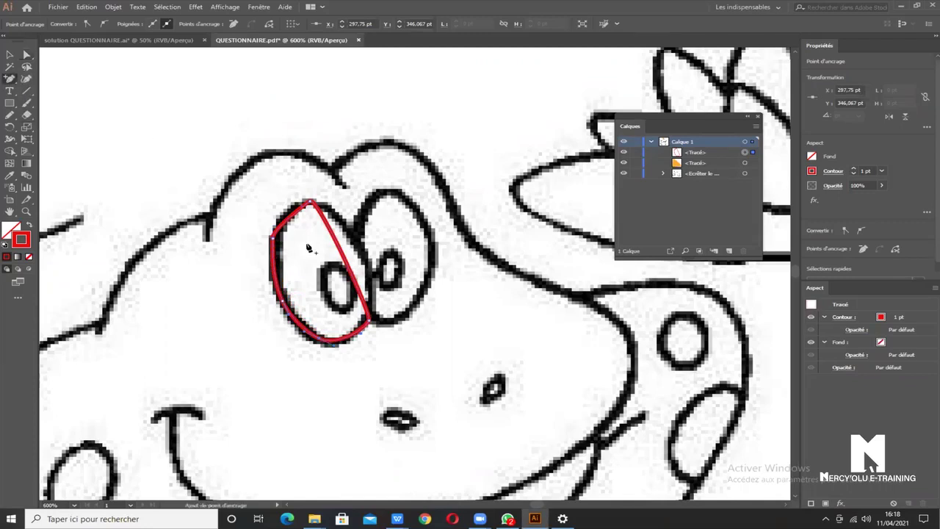
click(355, 277)
click(364, 272)
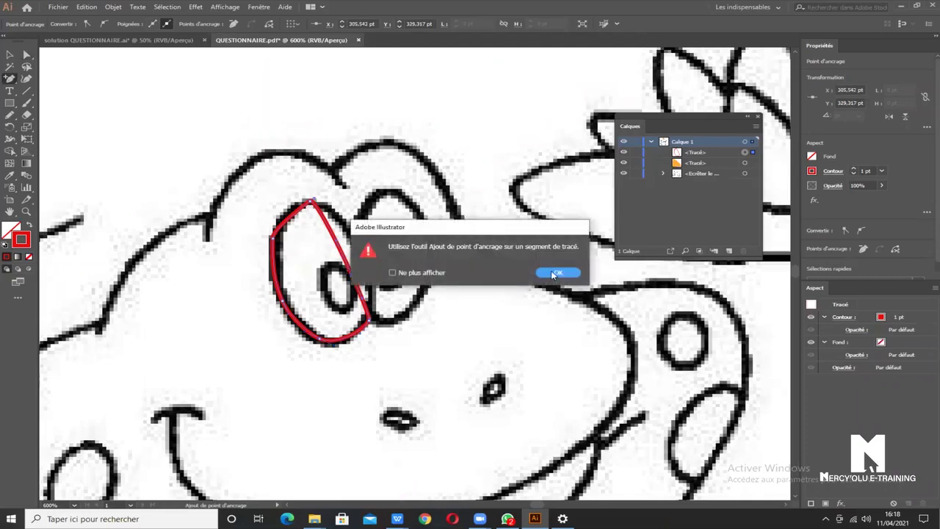
key(Return)
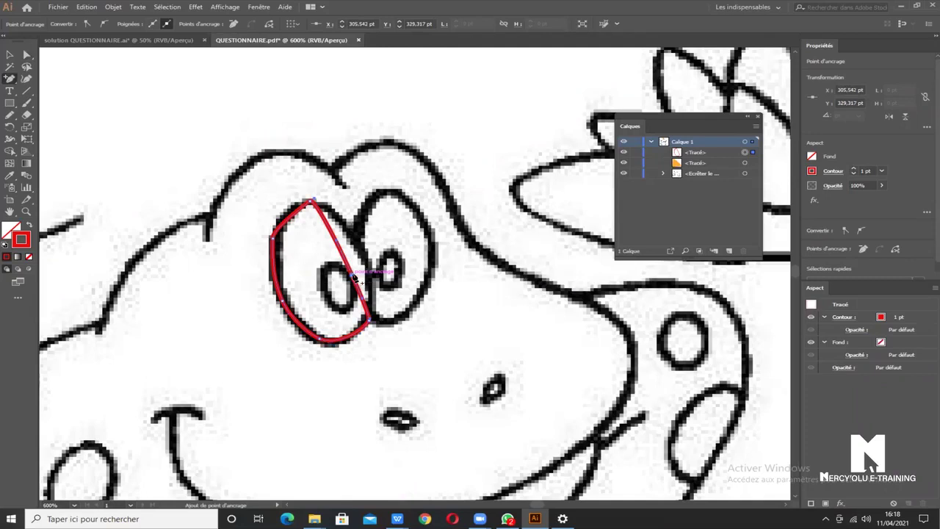
click(333, 233)
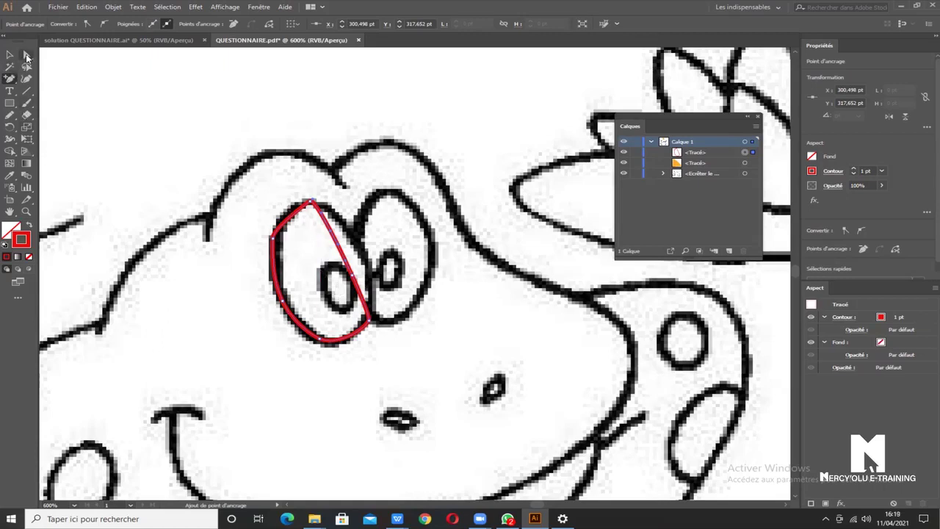
Drag the right edge outward into a curve around the frog's left eye, then select the frog image
click(26, 56)
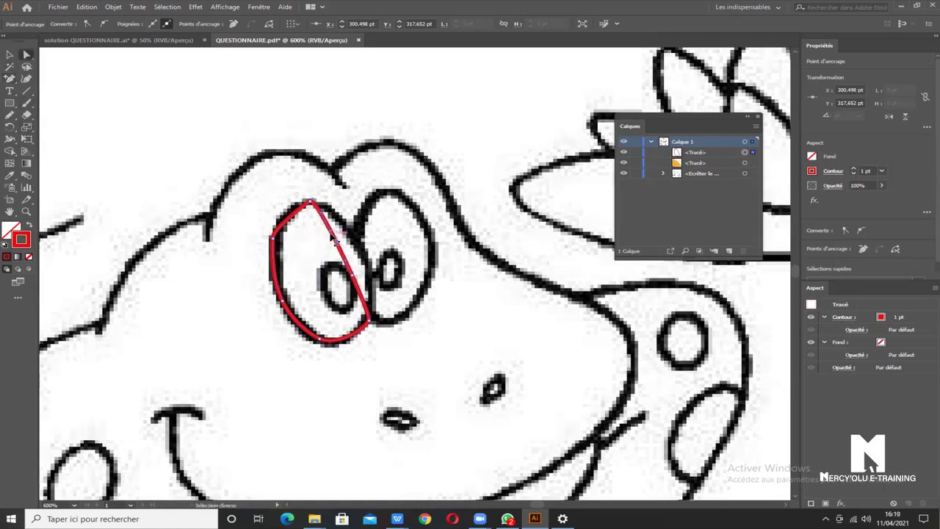
drag(331, 234, 352, 243)
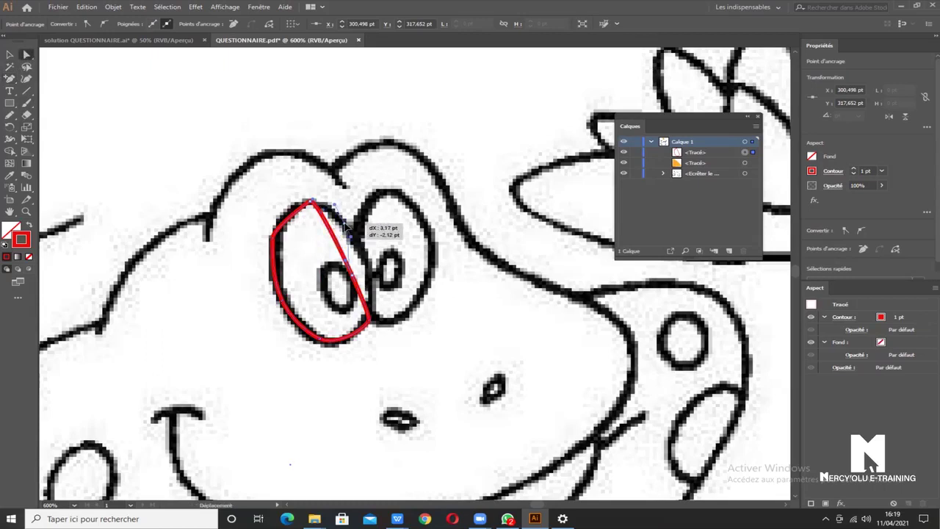
drag(353, 278, 371, 278)
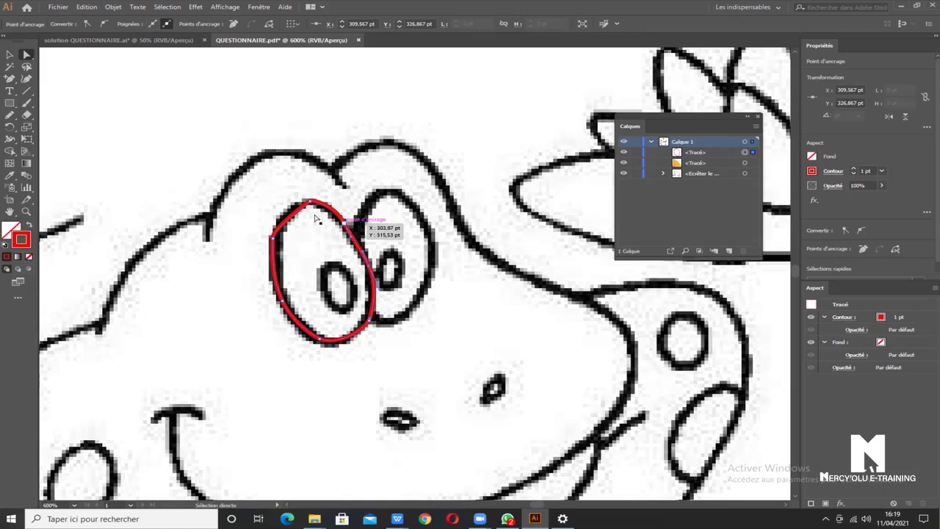
drag(323, 209, 312, 212)
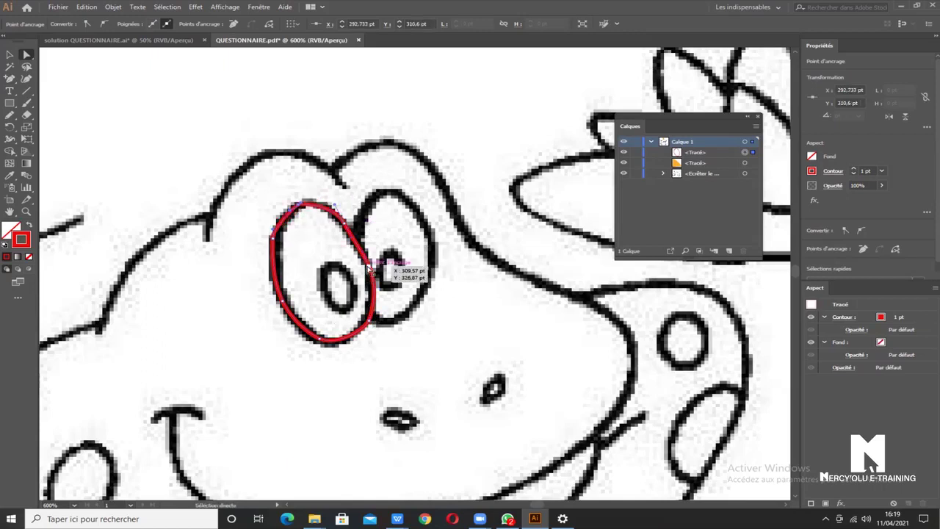
click(369, 269)
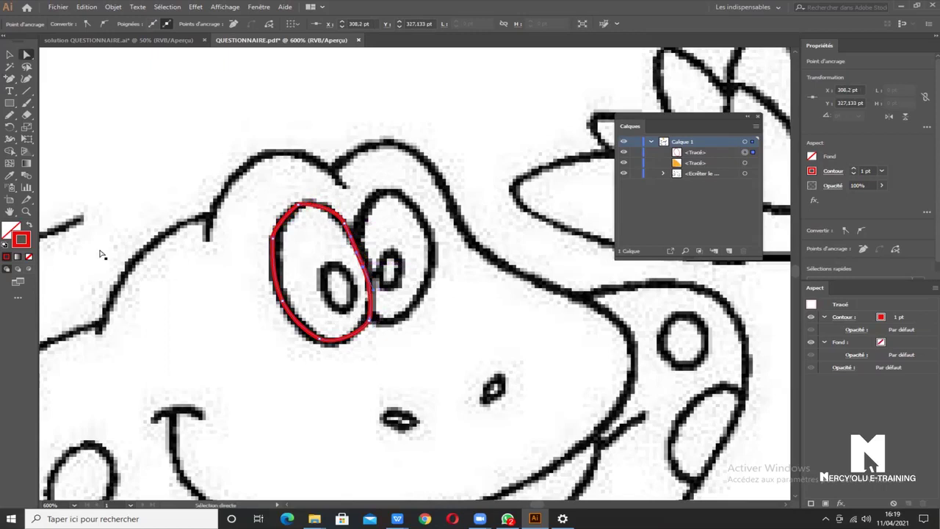
click(10, 55)
click(285, 130)
scroll(206, 350, down, 1)
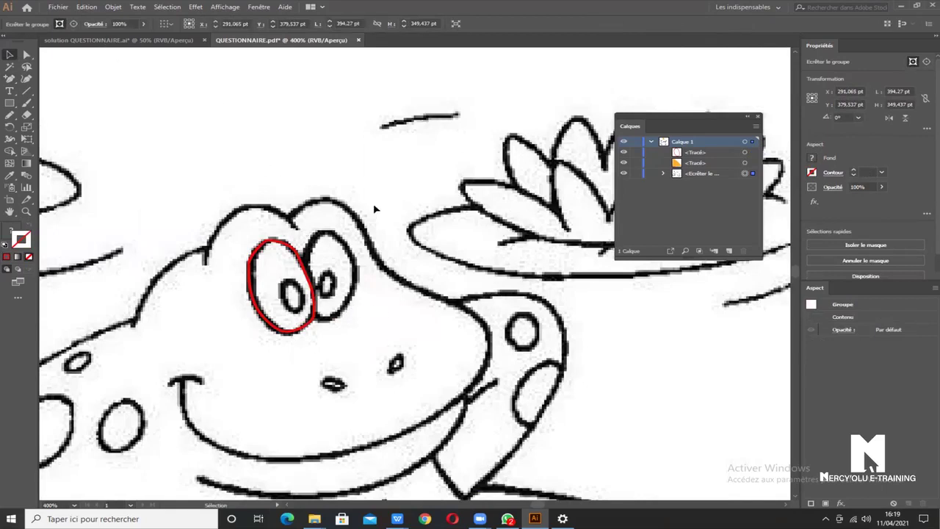
Switch to the solution QUESTIONNAIRE.ai document and view it at 100%
key(ctrl+0)
key(ctrl+Tab)
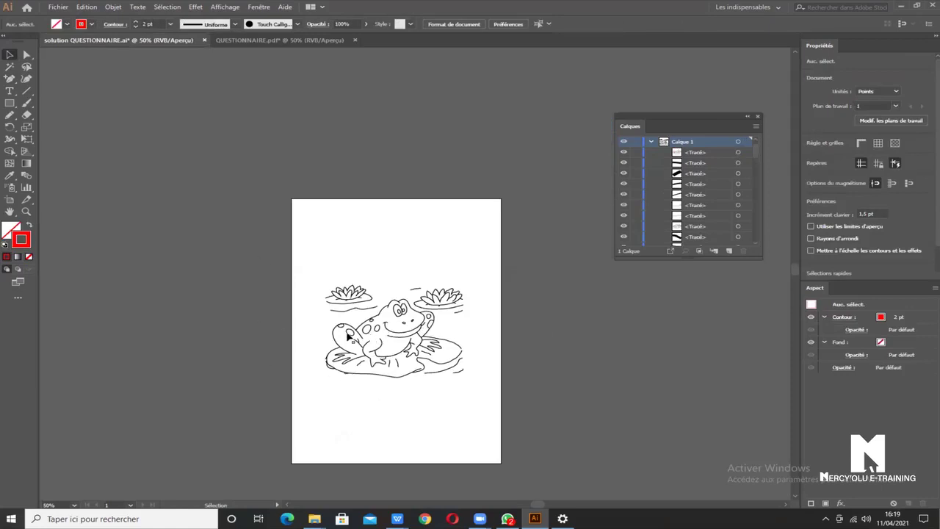
key(ctrl+1)
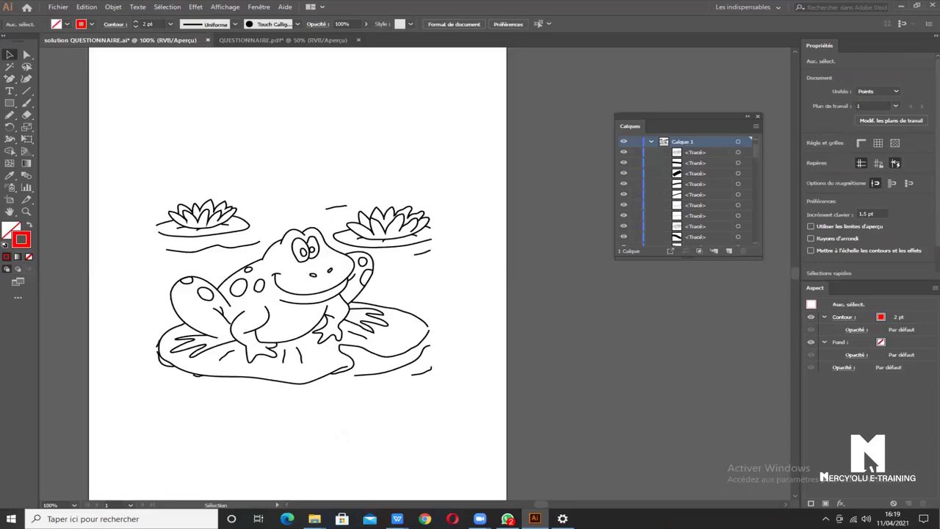
click(315, 519)
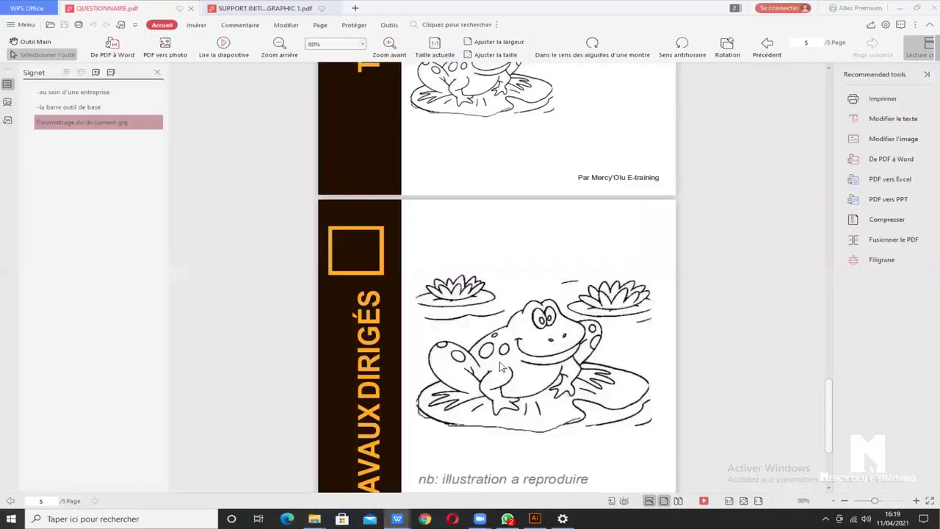
Scroll up to page 4's PRATIQUE instructions in the PDF, then return to Illustrator
scroll(435, 170, up, 5)
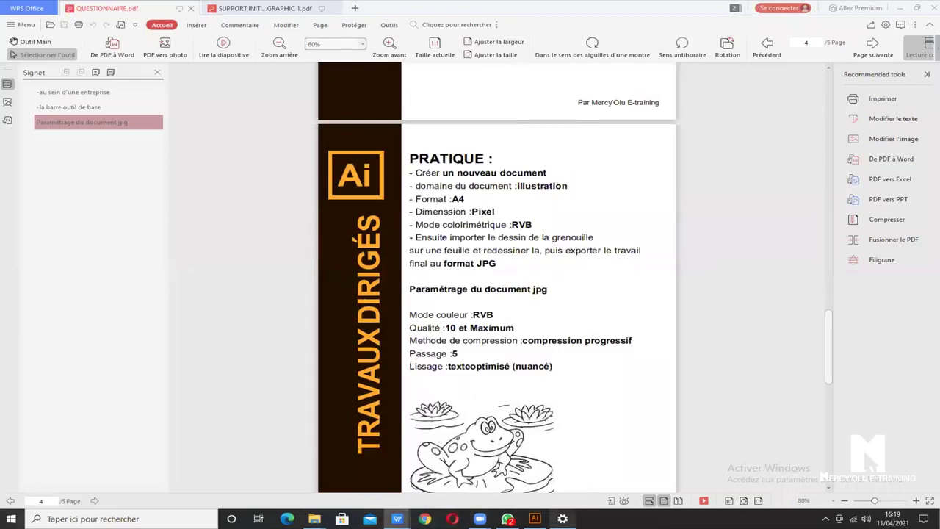
click(535, 519)
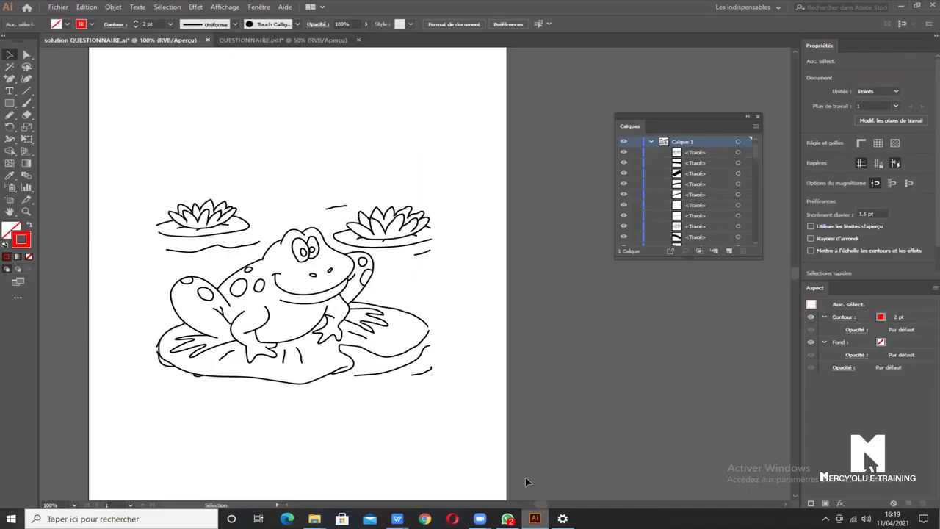
Close QUESTIONNAIRE.pdf without saving, save solution QUESTIONNAIRE.ai, and minimize Illustrator
click(214, 41)
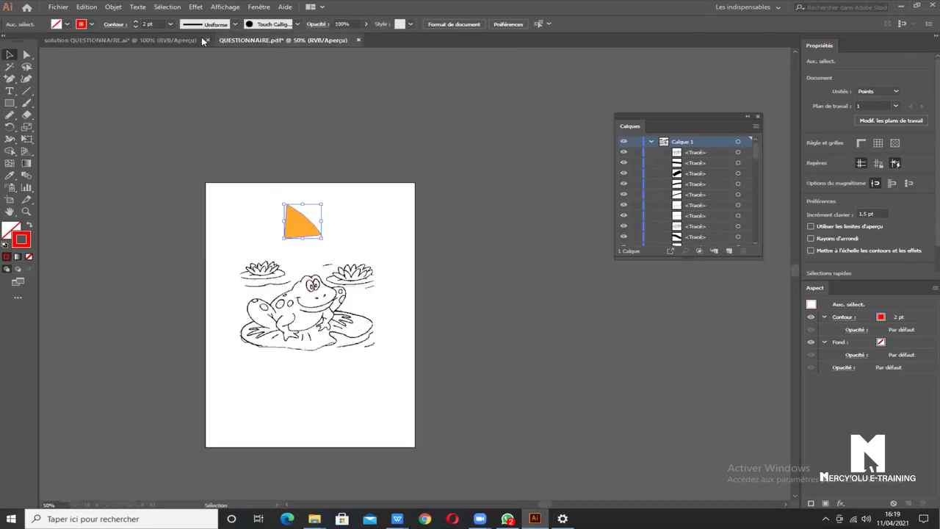
click(358, 40)
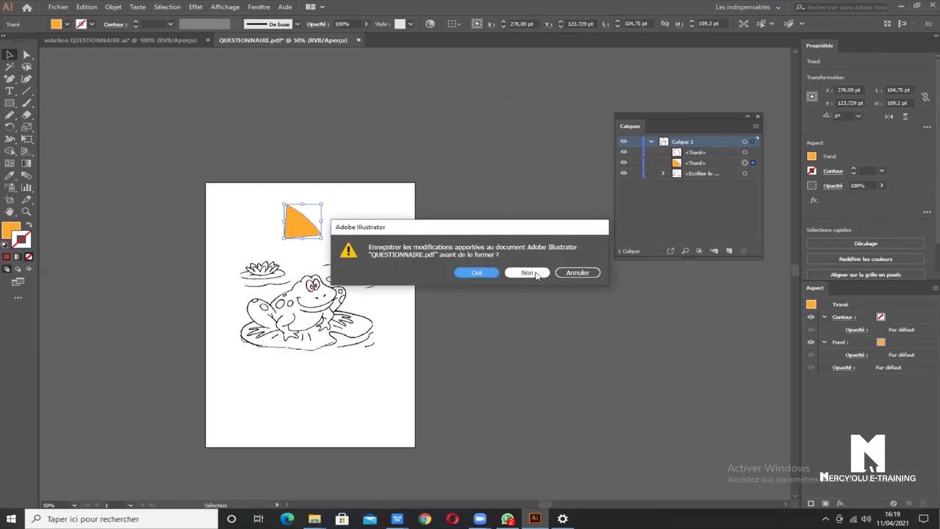
click(526, 271)
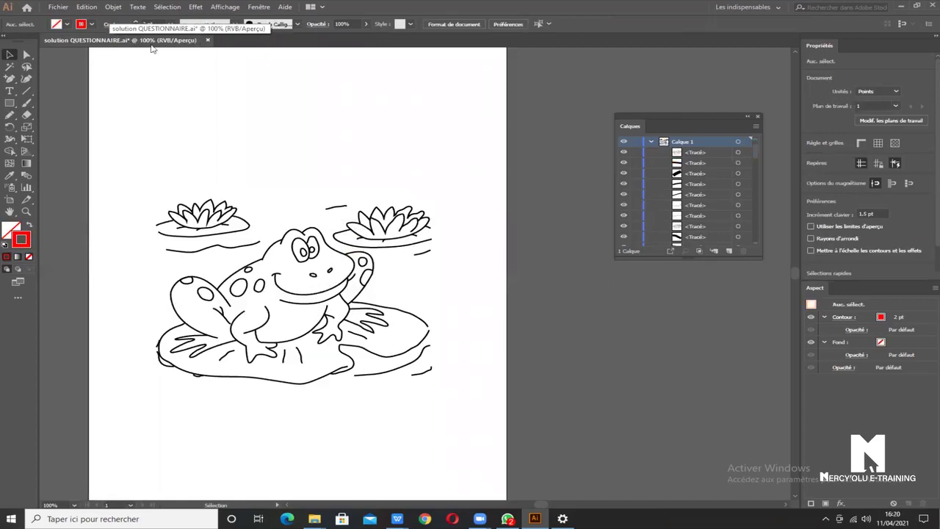
key(ctrl+s)
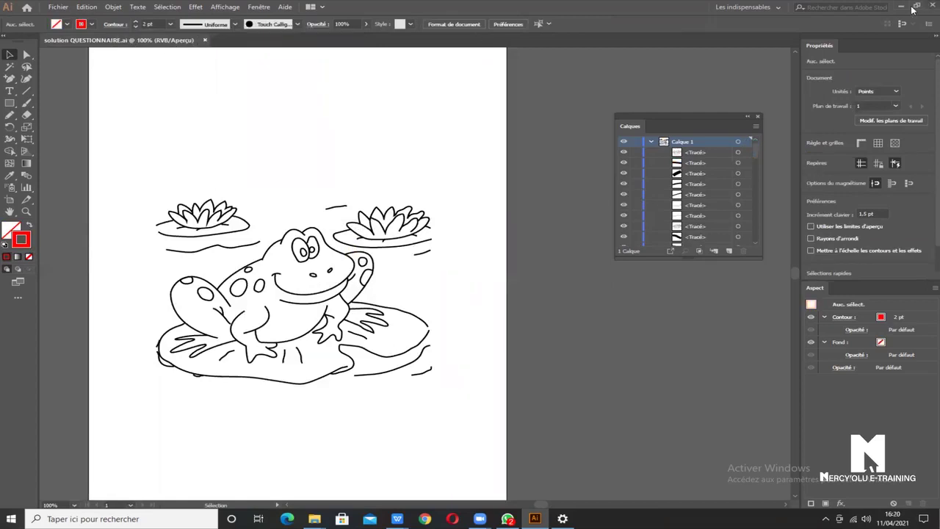
click(927, 7)
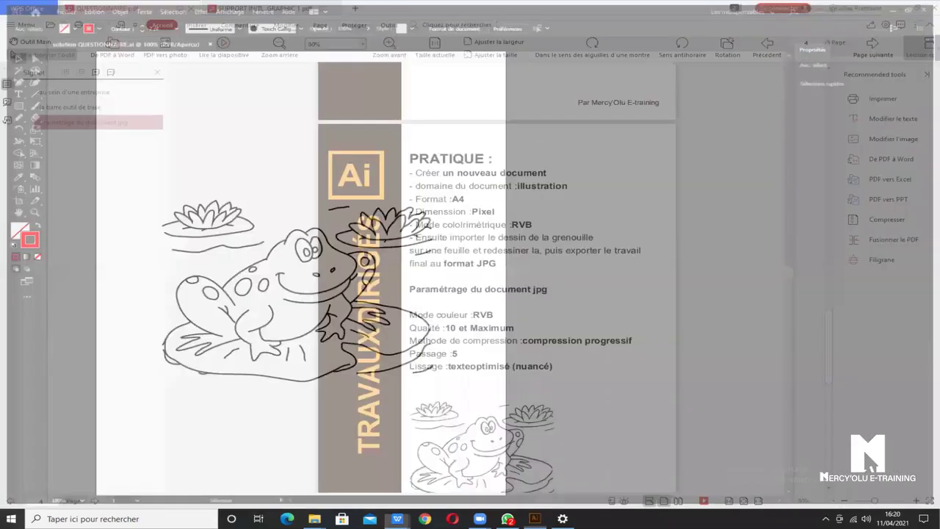
Open the Windows Start menu and close it again
key(super)
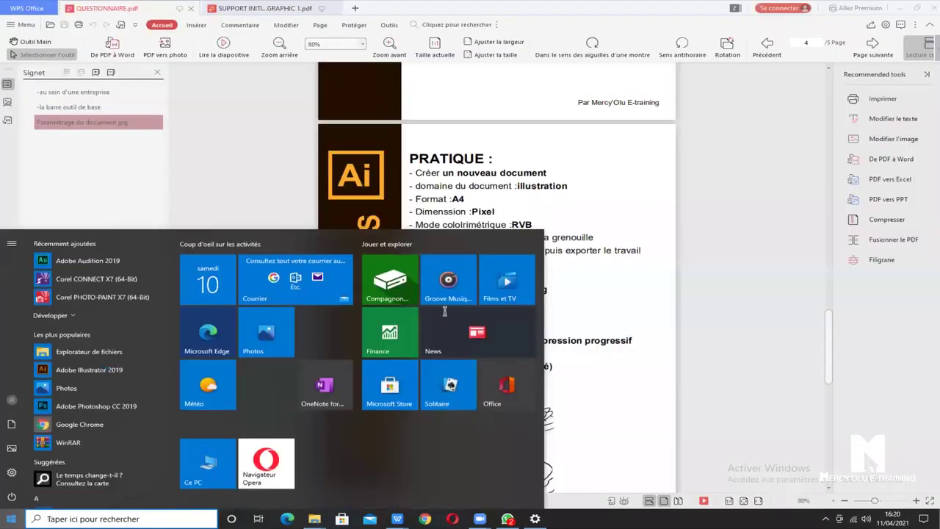
key(Escape)
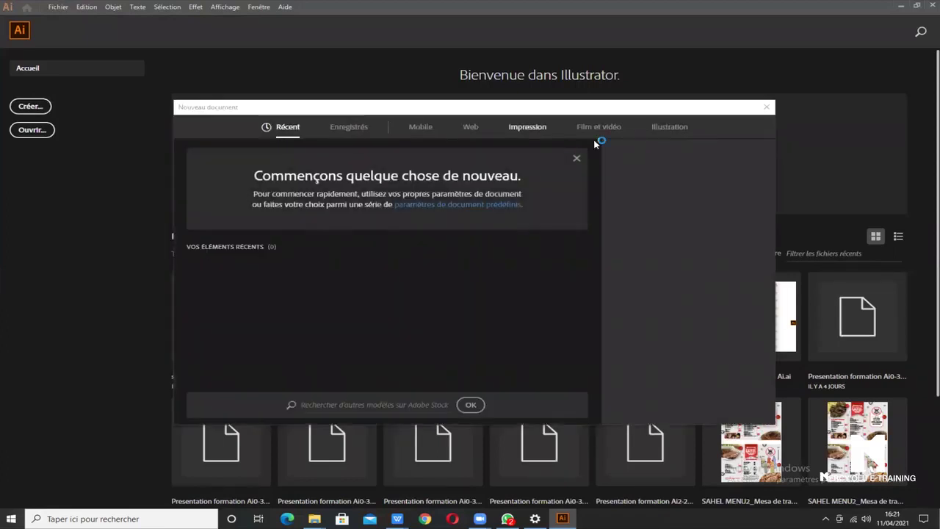
Choose the Illustration A4 preset (297 × 210 mm, landscape), checking the PDF instructions
click(669, 130)
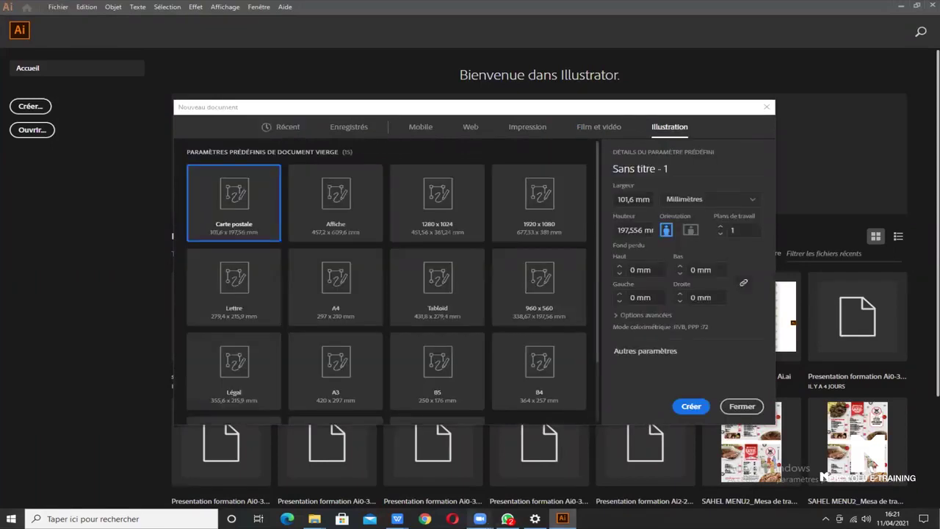
mouse_move(397, 518)
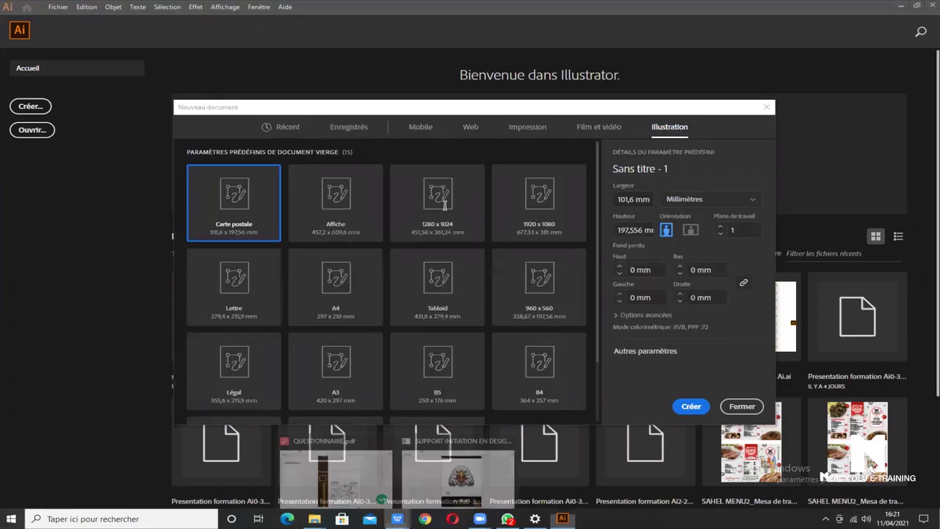
key(alt+Tab)
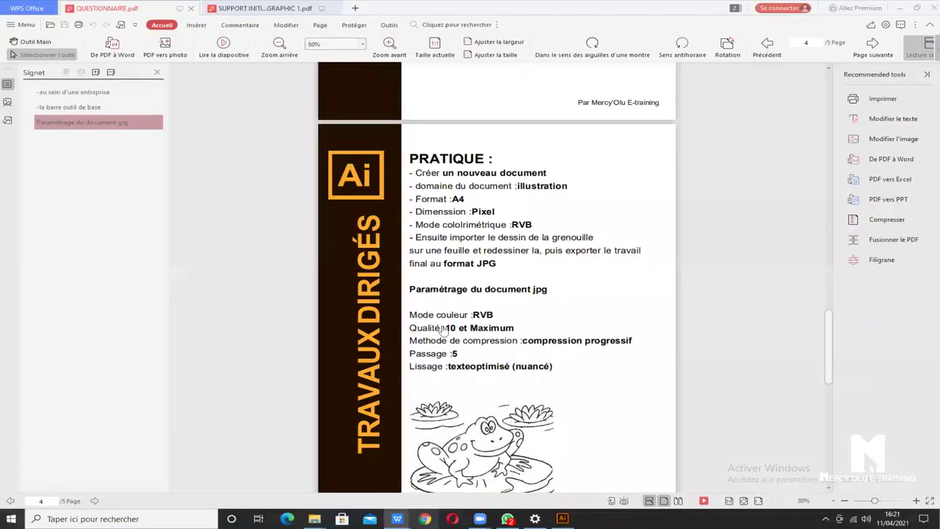
key(alt+Tab)
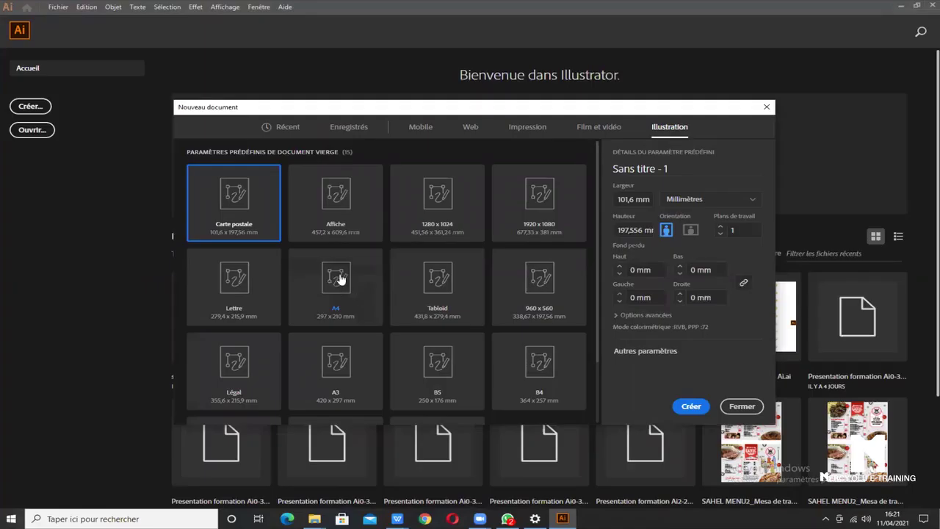
click(340, 280)
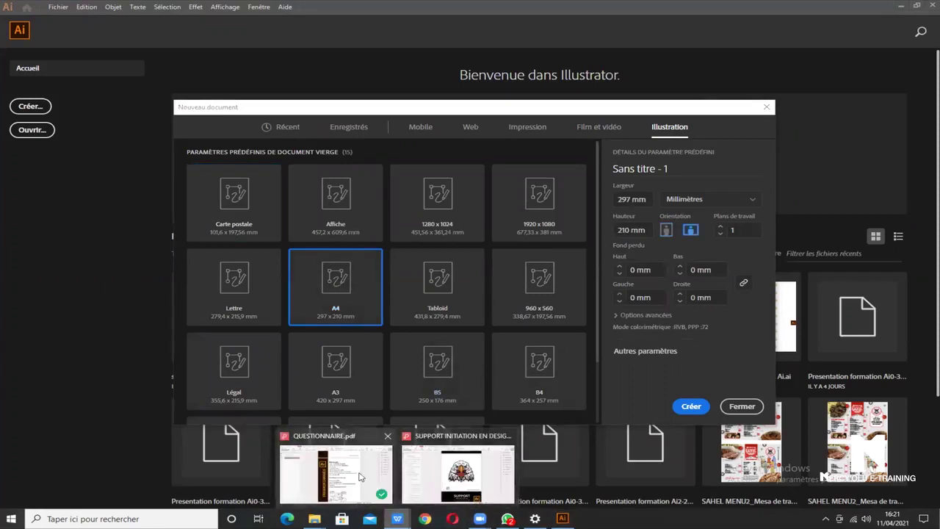
click(377, 478)
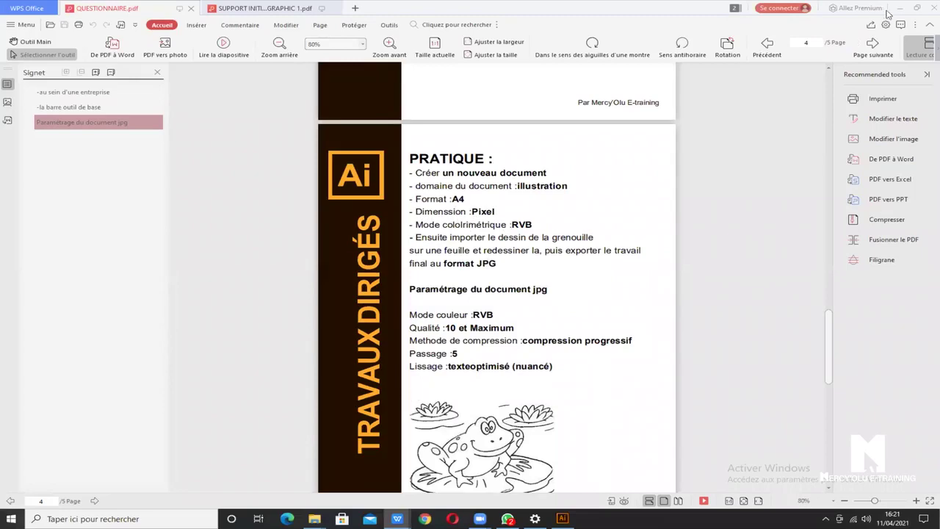
click(562, 519)
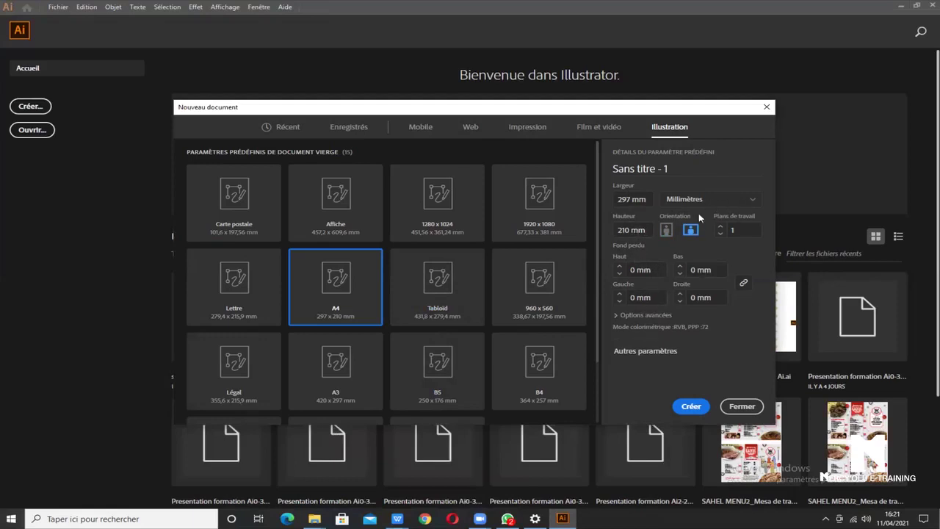
click(616, 316)
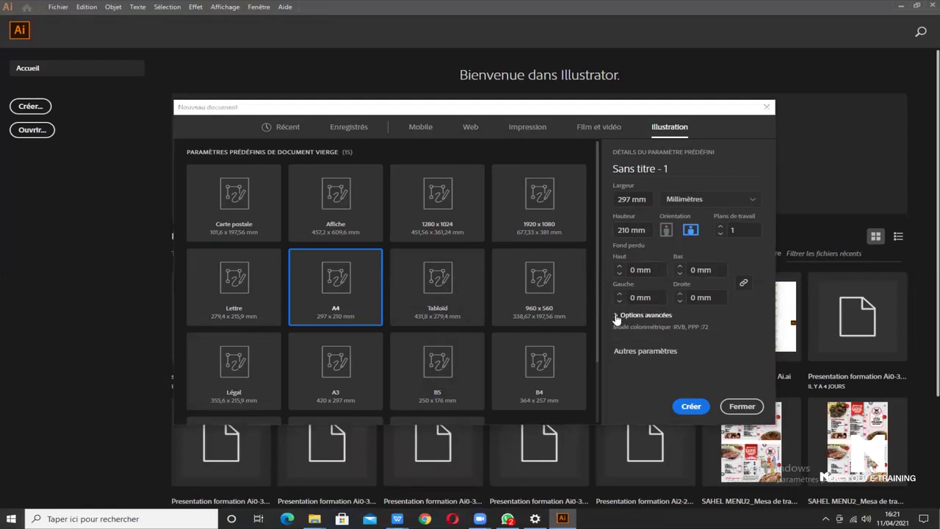
Keep raster effects at Écran (72 ppp) and set Mode Aperçu to Pixel
click(616, 316)
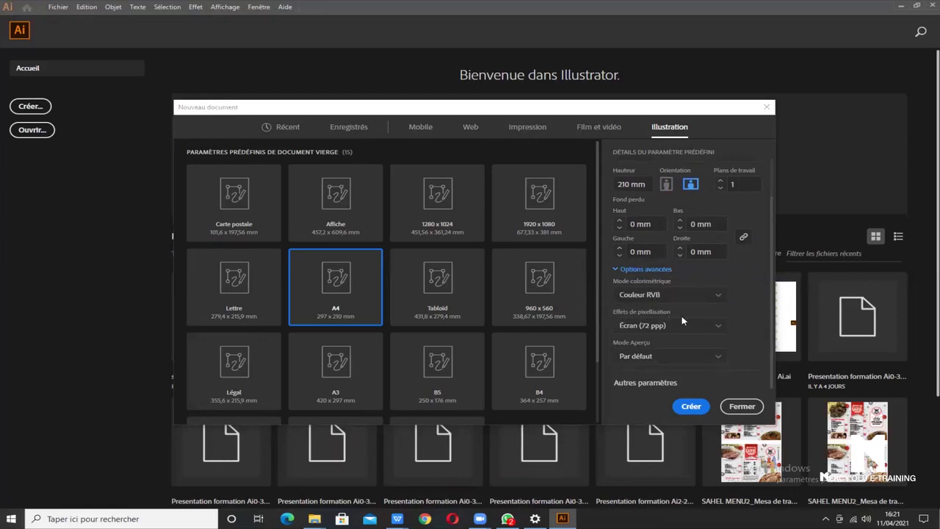
click(720, 331)
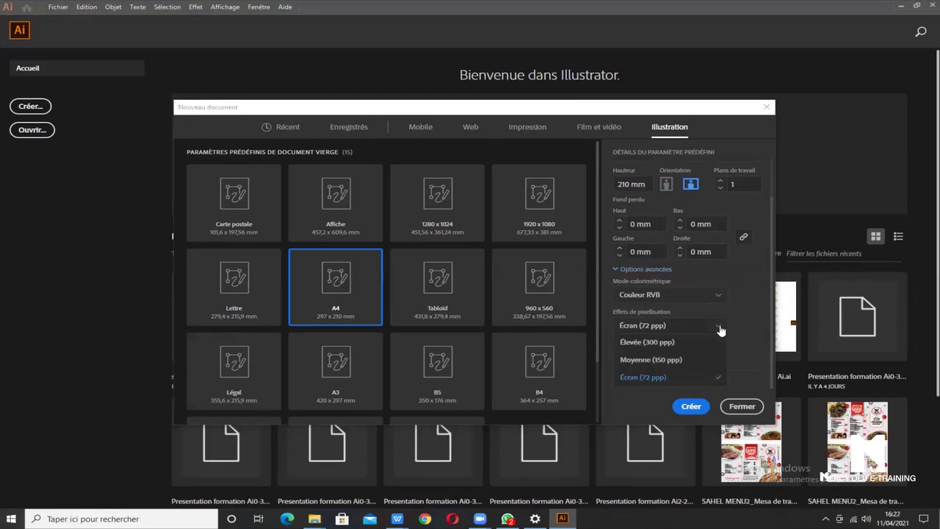
click(637, 377)
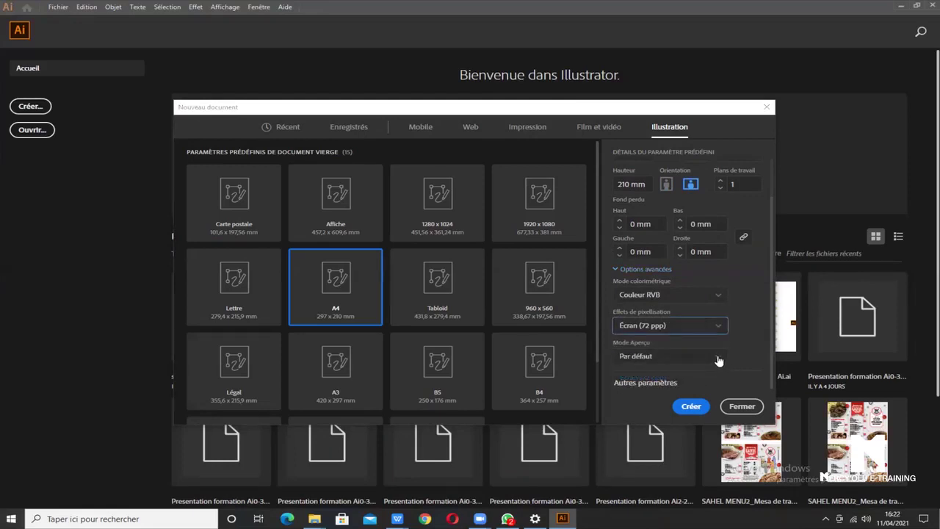
click(720, 360)
click(662, 362)
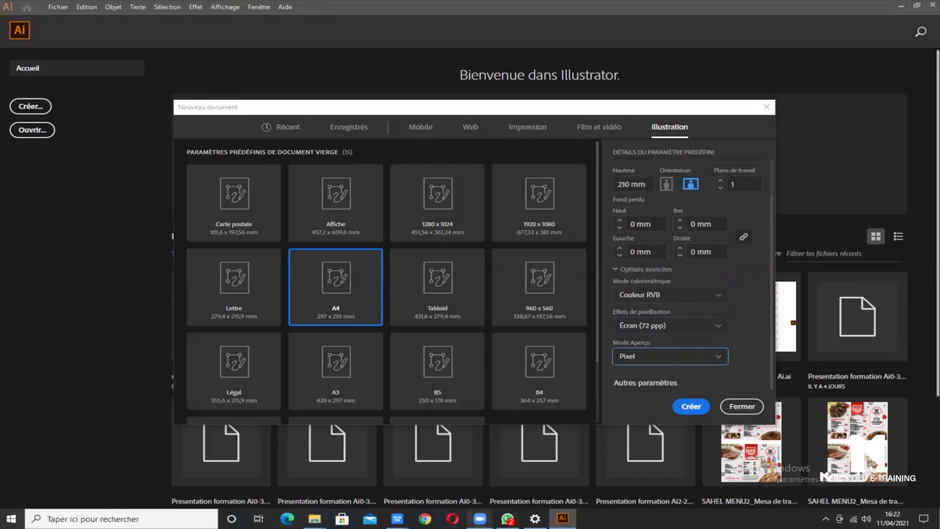
Check the QUESTIONNAIRE.pdf instructions, then create the new A4 document
click(398, 518)
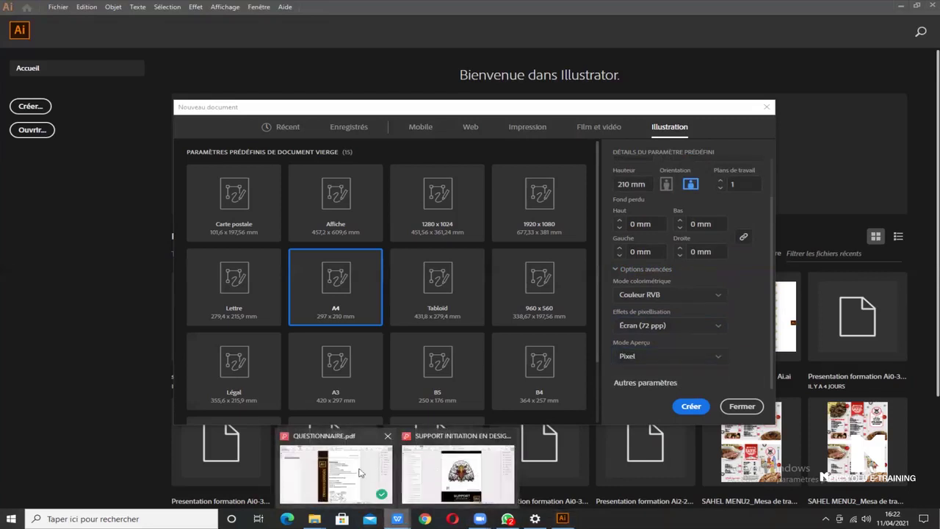
click(361, 473)
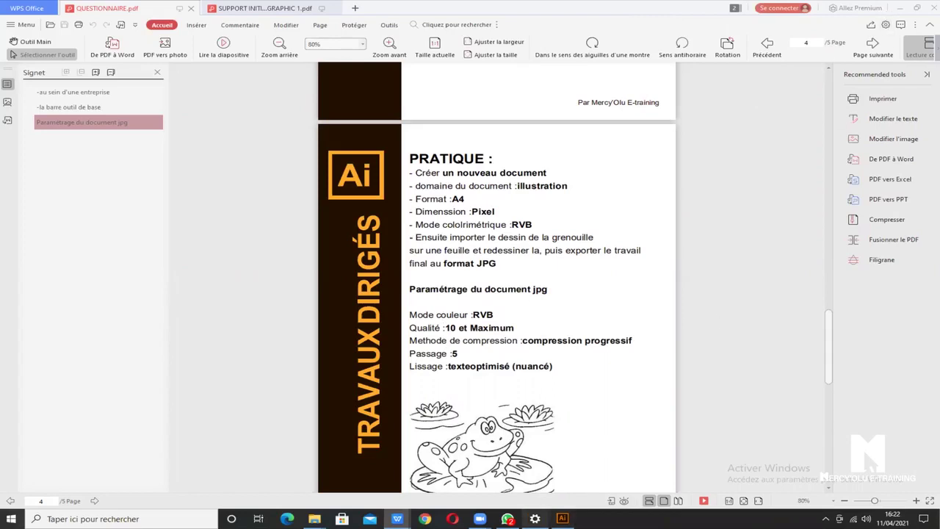
click(562, 519)
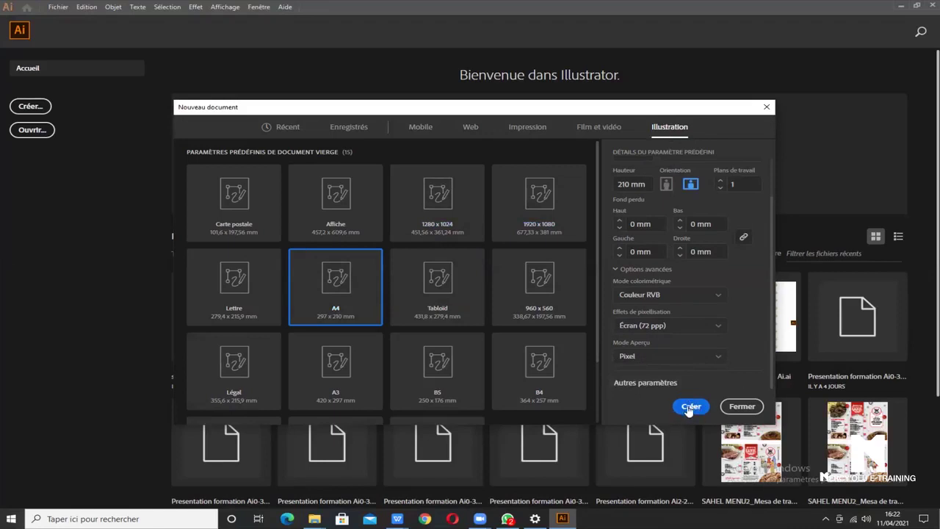
click(689, 408)
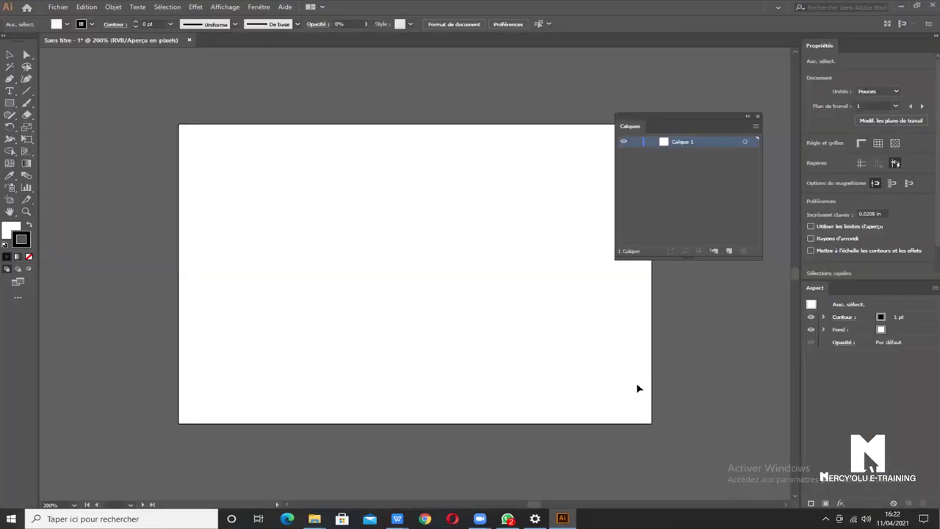
Move the Calques panel off the artboard and minimize Illustrator to show the PDF
drag(711, 119, 753, 83)
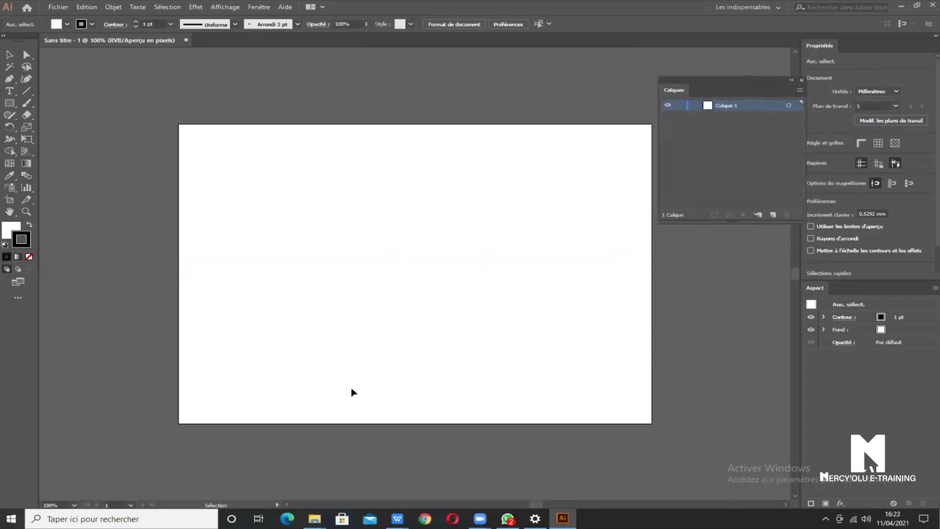
scroll(350, 377, up, 1)
scroll(351, 376, up, 2)
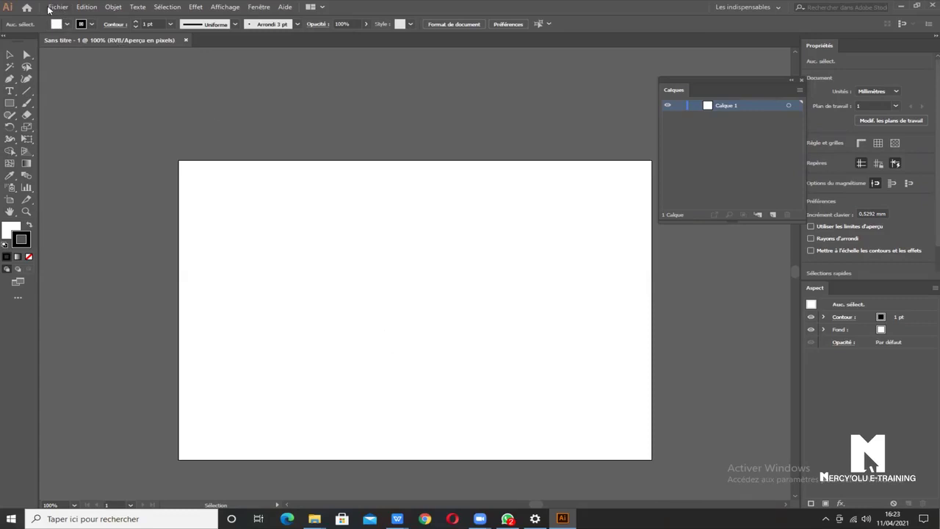
click(901, 6)
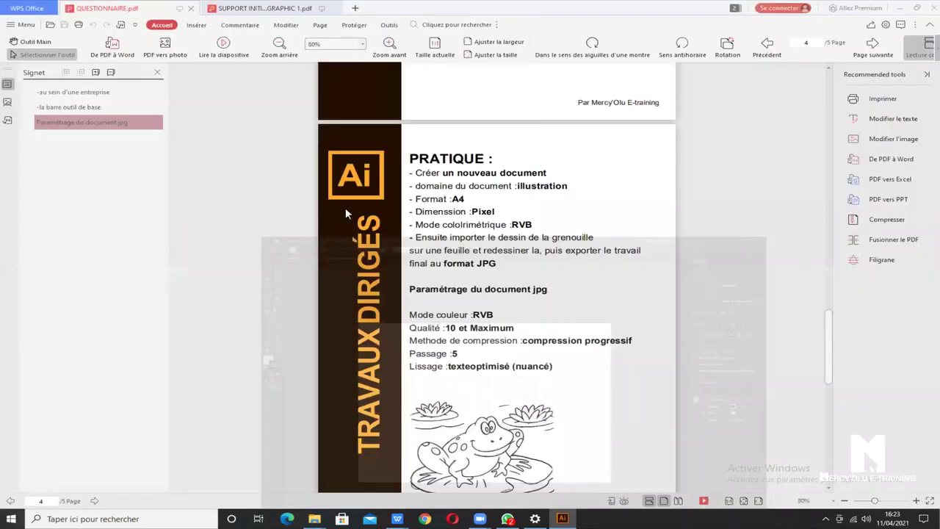
Minimize the WPS Office PDF viewer to bring Illustrator back to the front
click(902, 7)
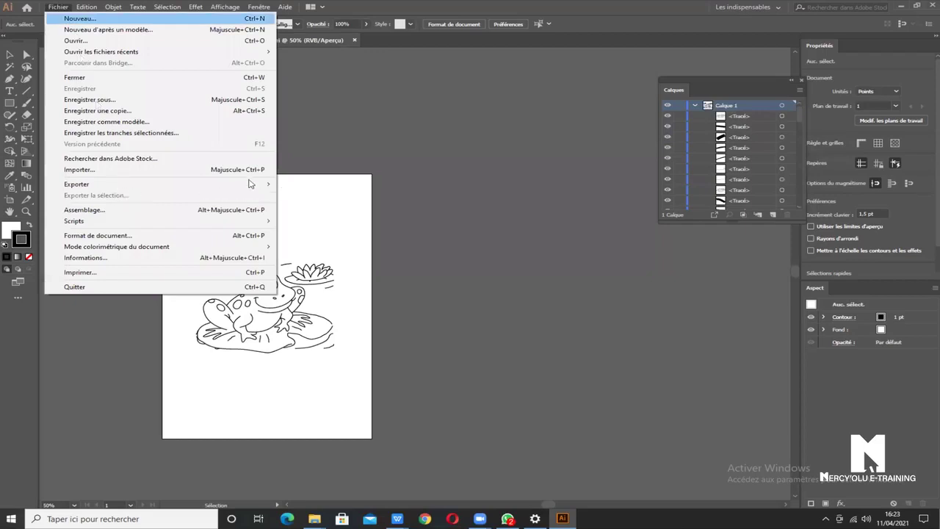
mouse_move(76, 184)
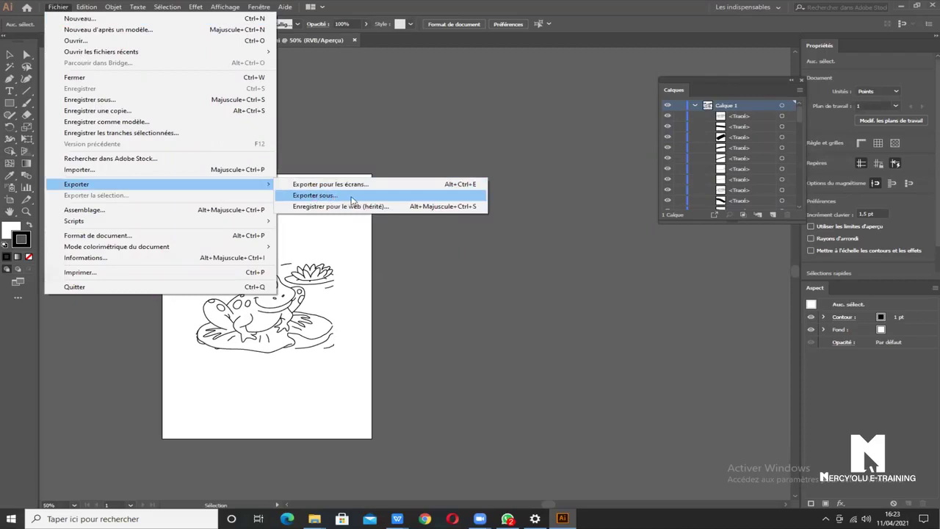
Set up Export As with Use Artboards ticked and JPEG as the format
click(353, 197)
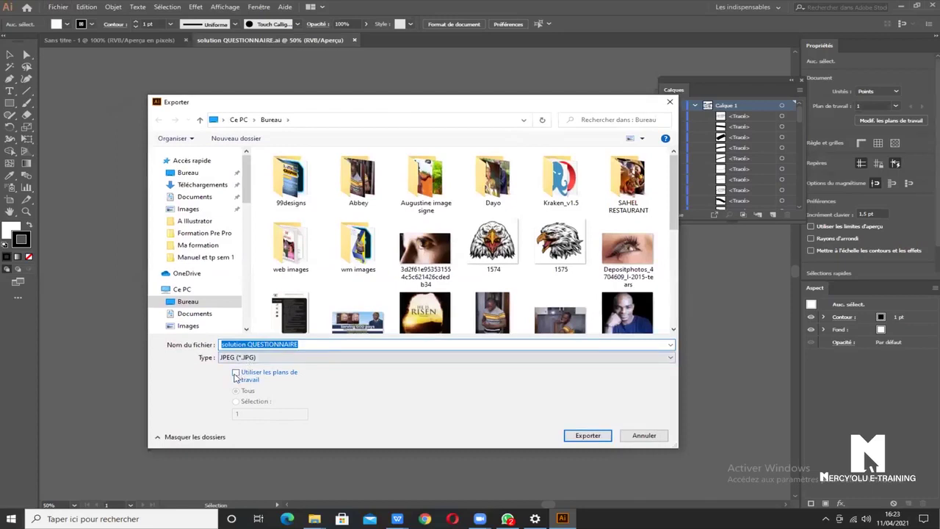
click(236, 373)
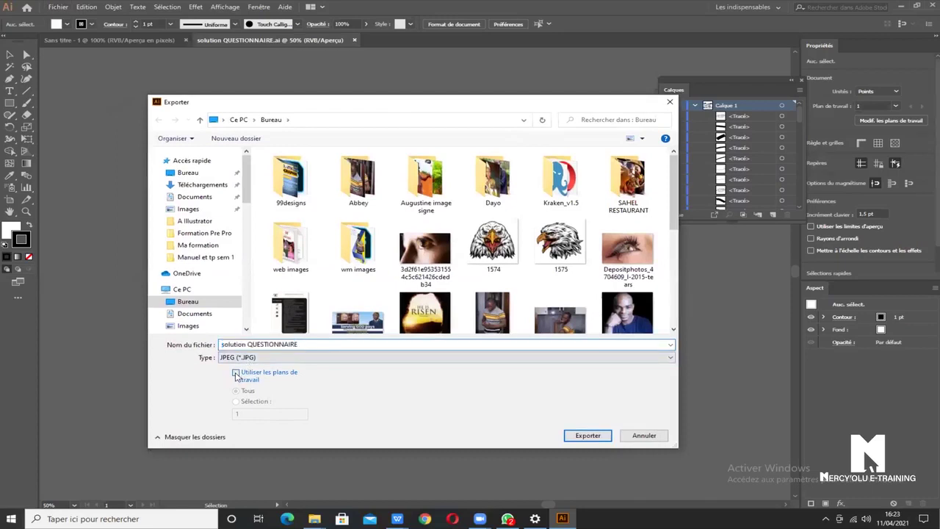
click(269, 363)
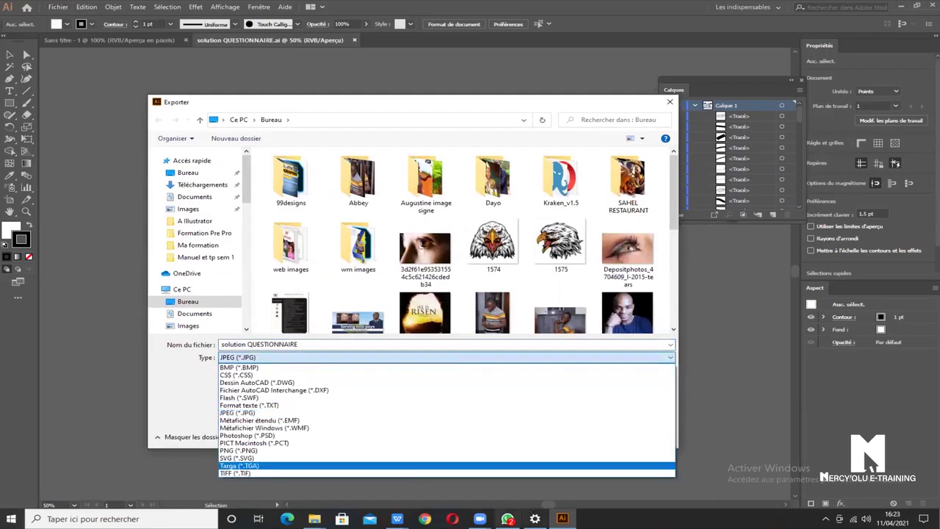
click(397, 518)
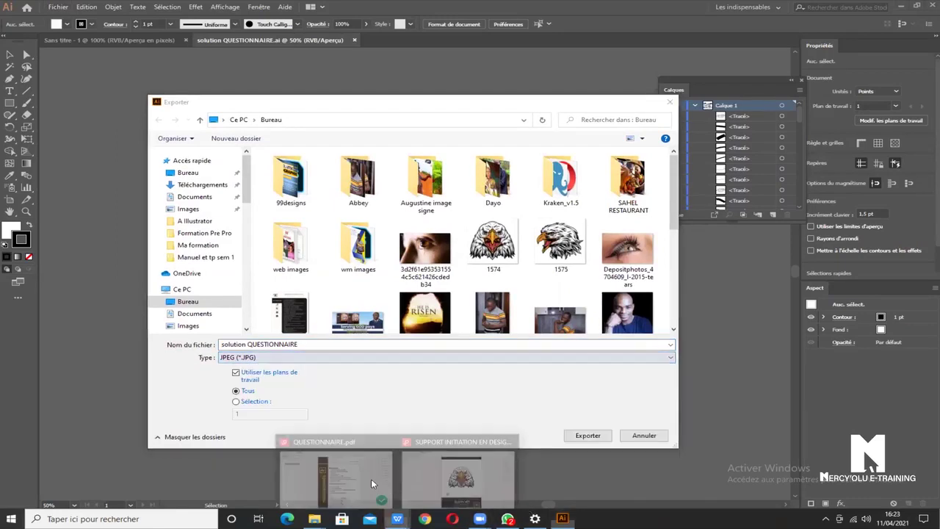
Bring the PDF instructions to the front and scroll through them
click(336, 471)
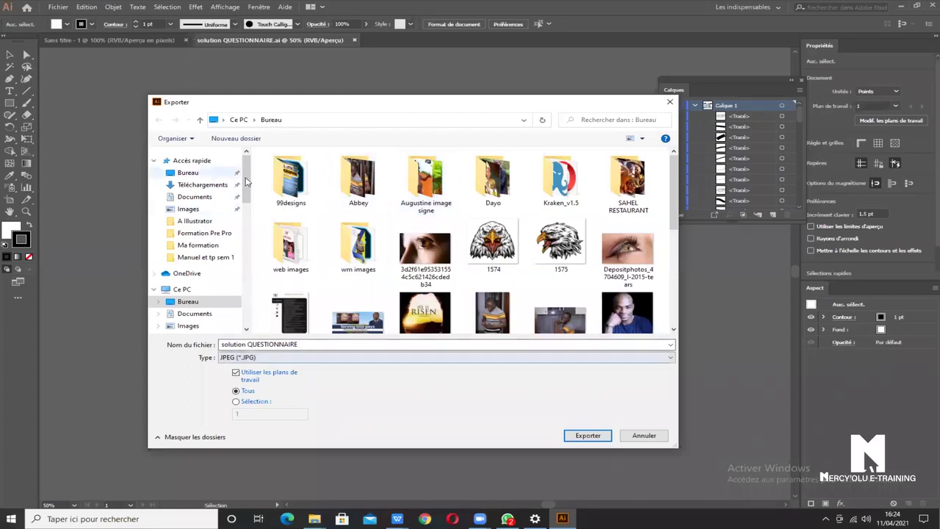
scroll(247, 182, down, 4)
scroll(245, 204, up, 2)
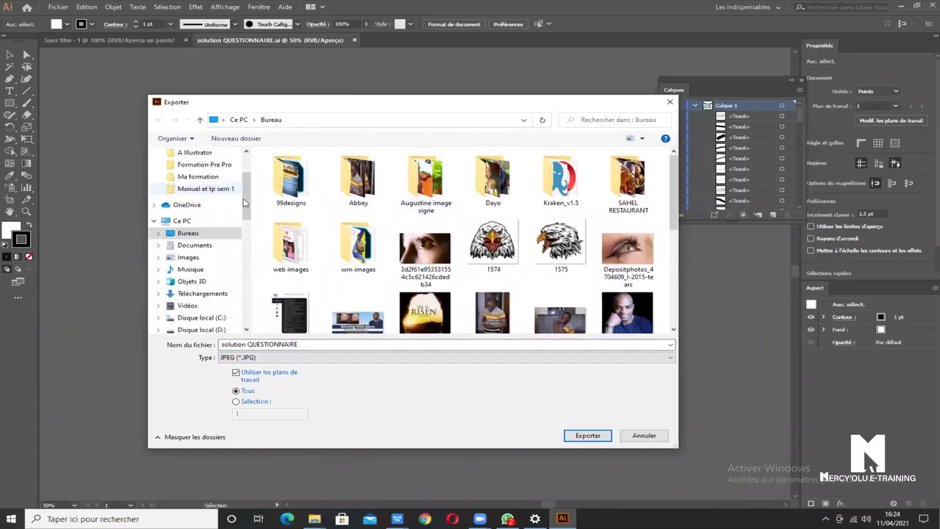
scroll(247, 180, up, 2)
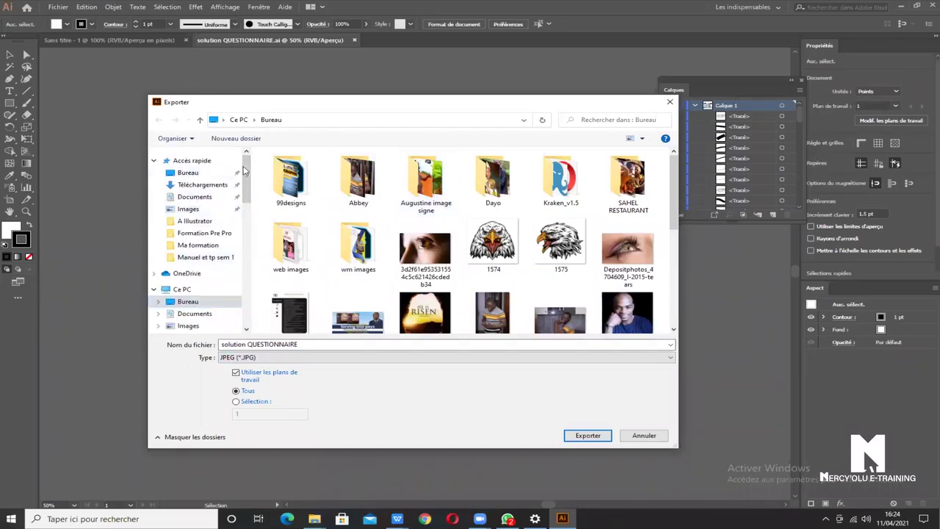
scroll(245, 176, down, 2)
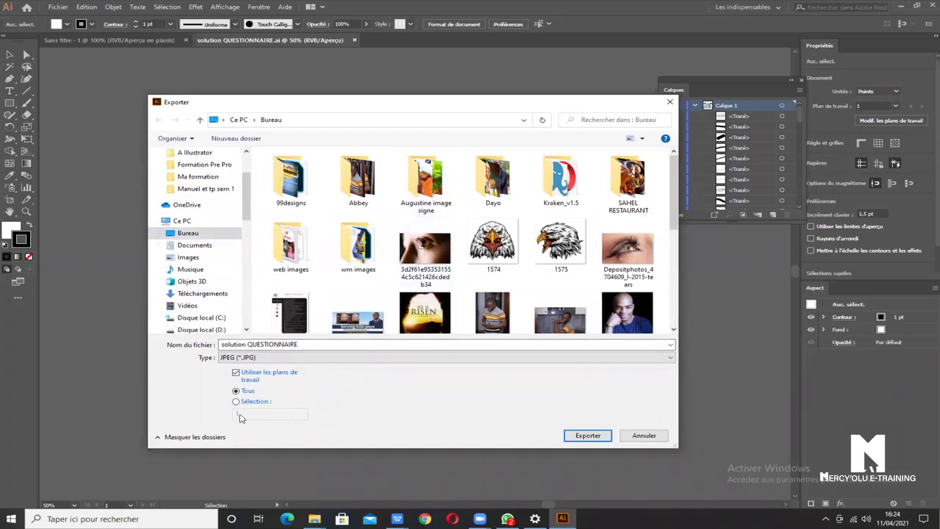
In JPEG Options, keep the RVB colour model and set quality to 10 (Maximum)
click(587, 436)
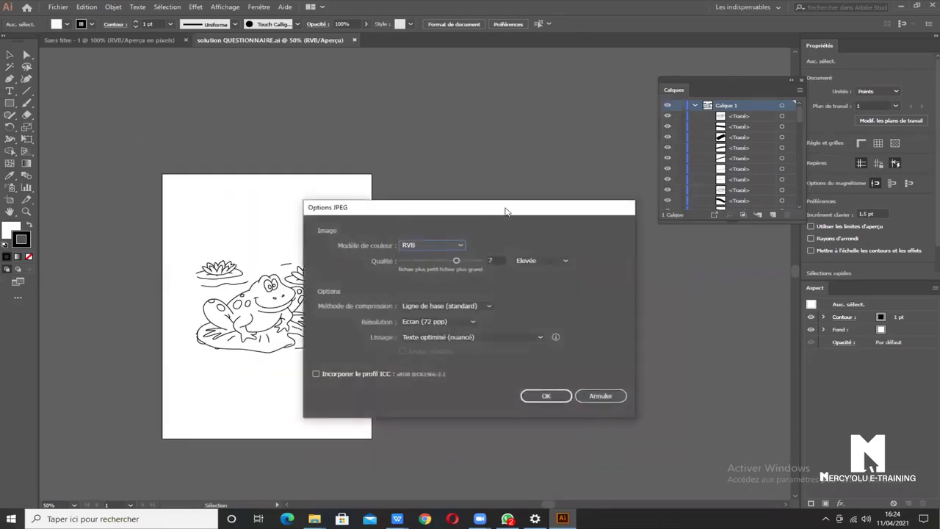
drag(506, 212, 446, 144)
click(399, 179)
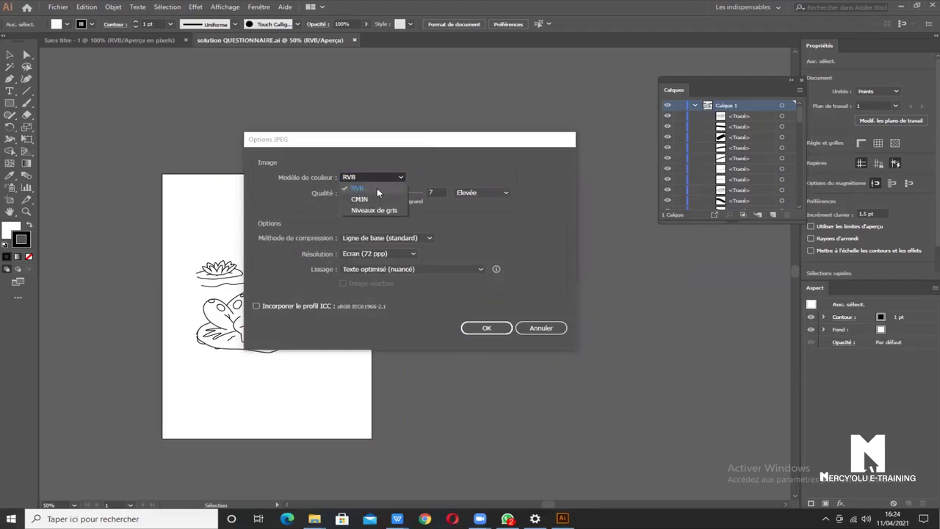
click(401, 178)
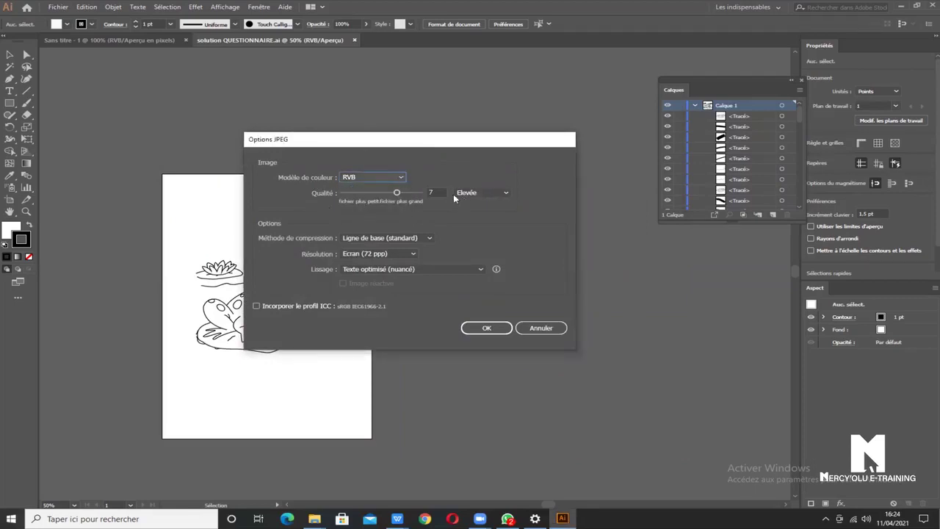
drag(398, 192, 422, 192)
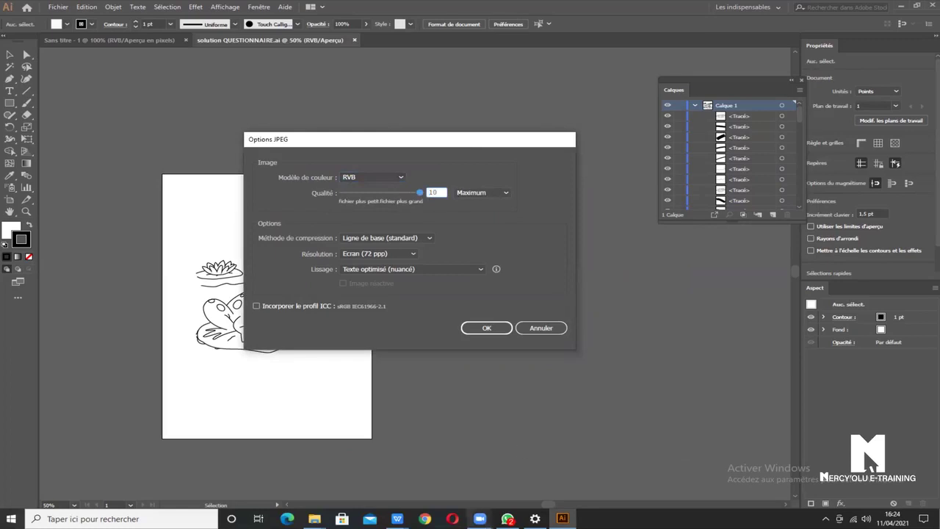
Bring the QUESTIONNAIRE.pdf instructions in WPS Office to the front
mouse_move(398, 519)
click(344, 483)
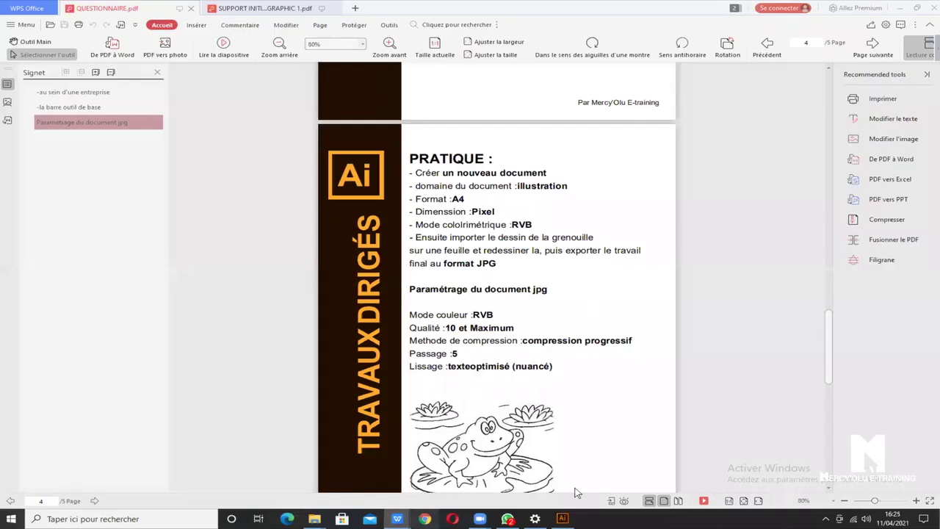
click(563, 519)
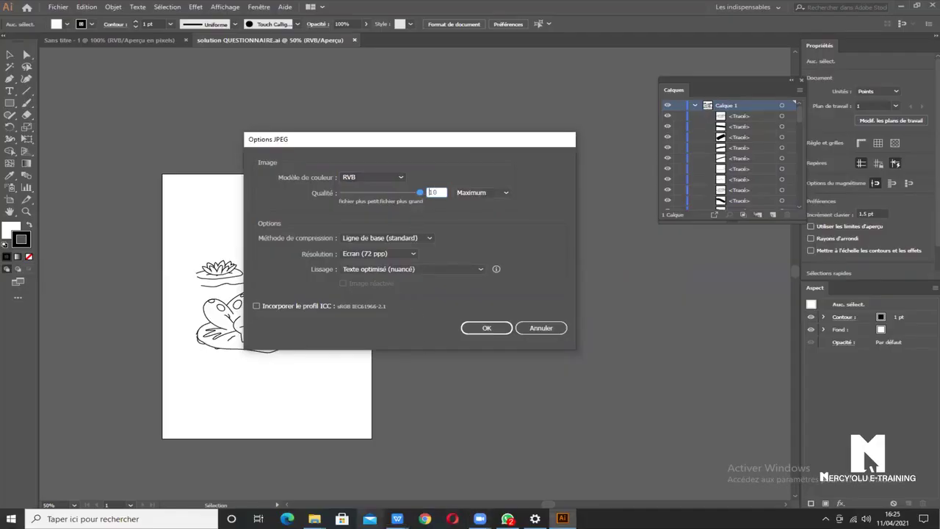
click(398, 519)
click(362, 478)
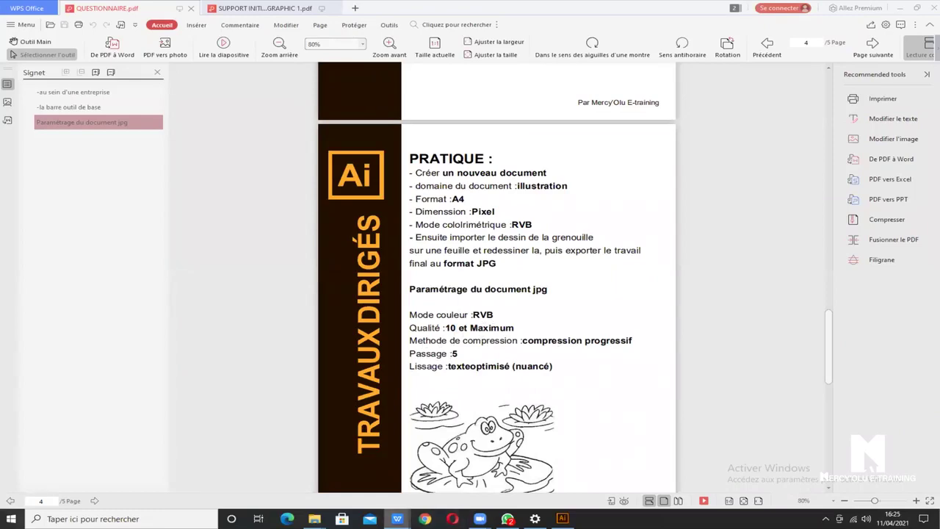
Set JPEG compression to Progressive with 5 passes
click(562, 519)
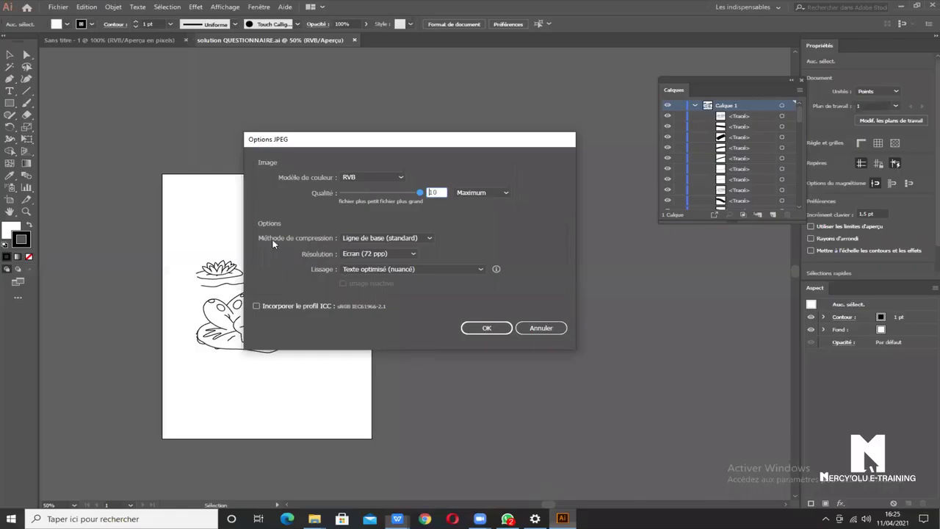
click(431, 240)
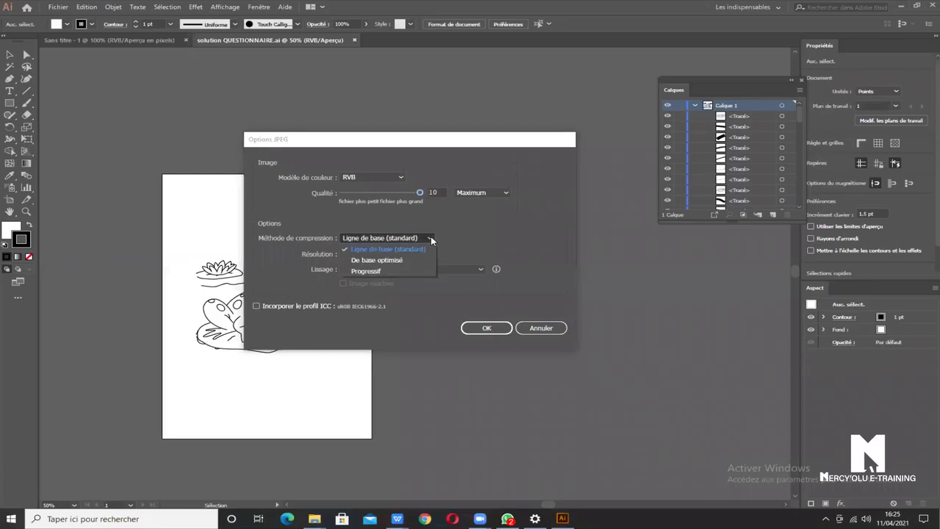
click(379, 271)
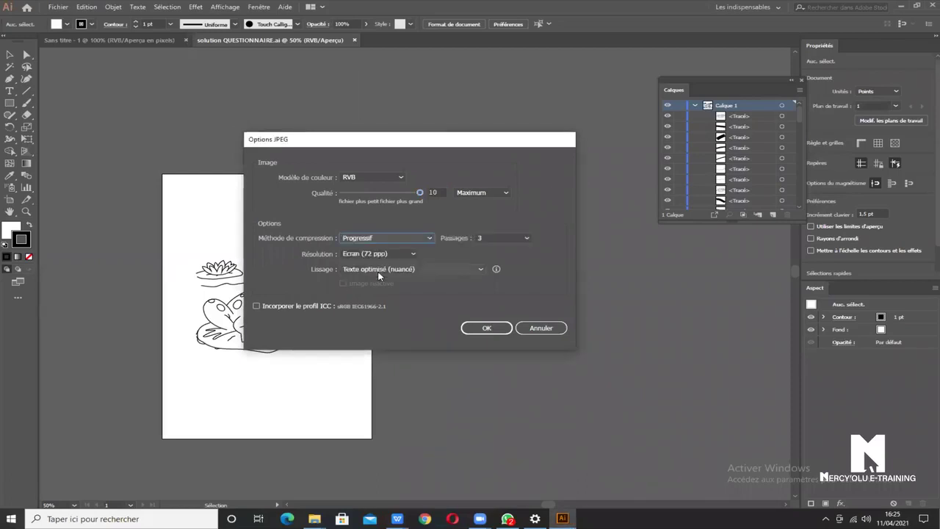
click(524, 238)
click(506, 273)
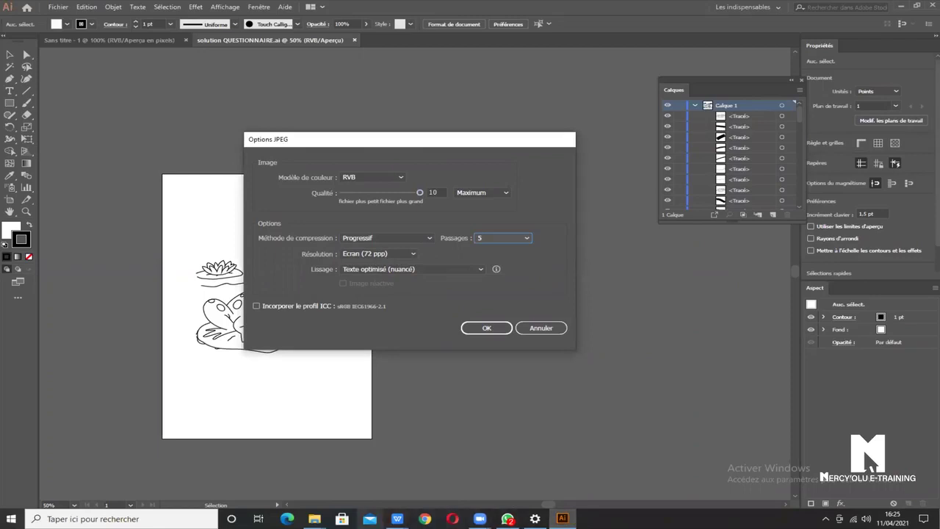
Check the QUESTIONNAIRE.pdf instructions, confirm the JPEG export, and minimise Illustrator
click(397, 519)
click(359, 490)
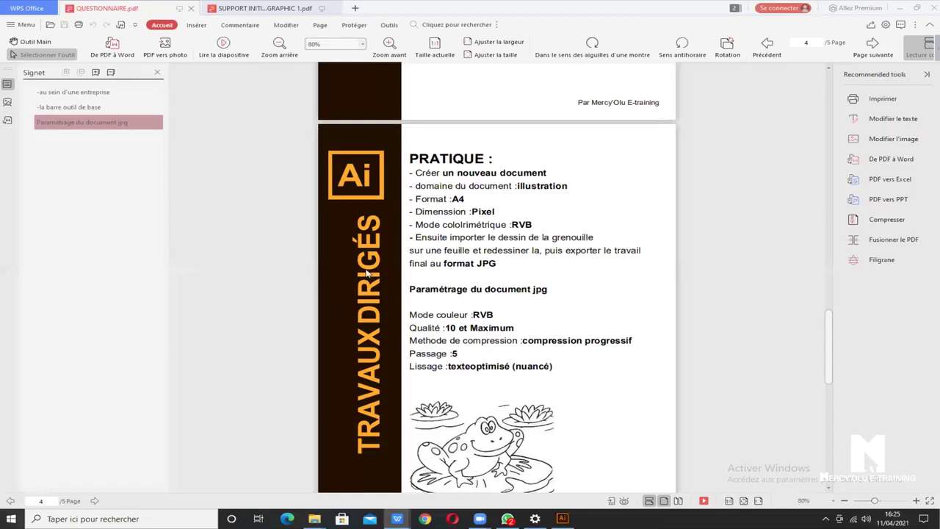
key(alt+Tab)
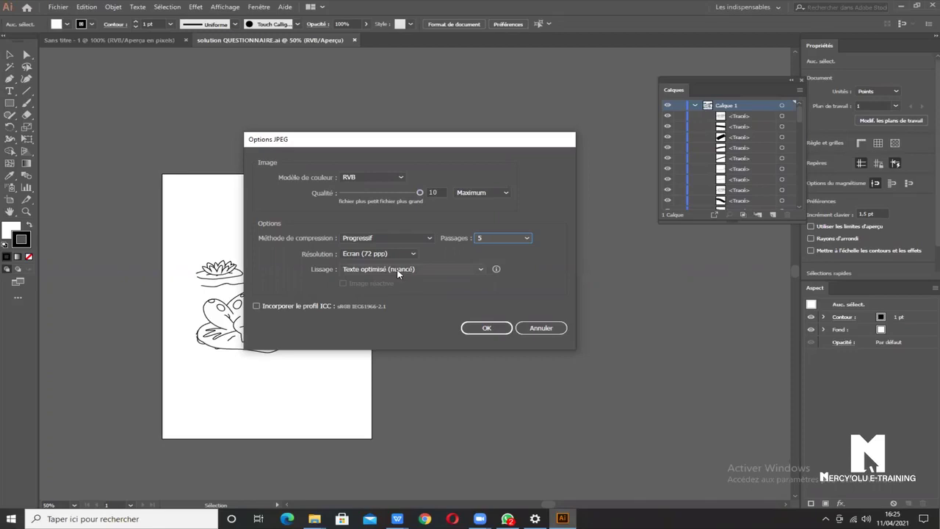
click(487, 329)
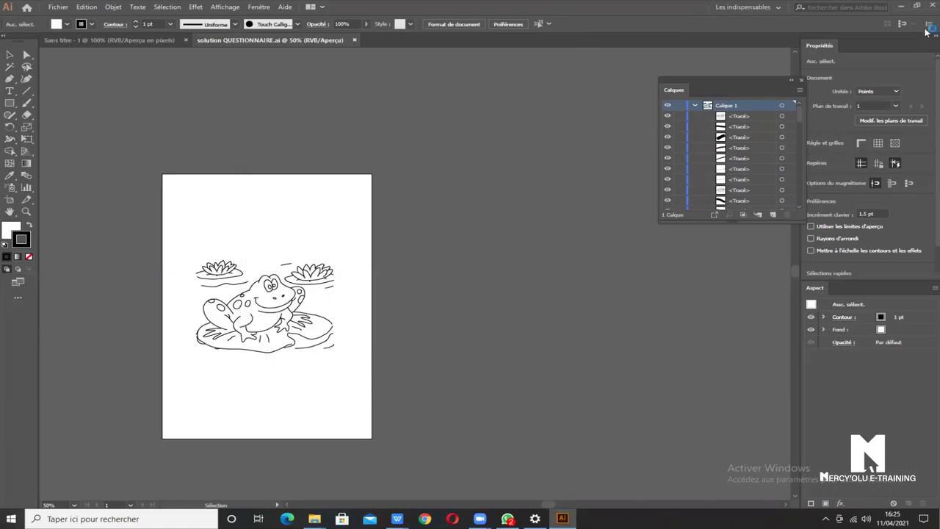
click(905, 8)
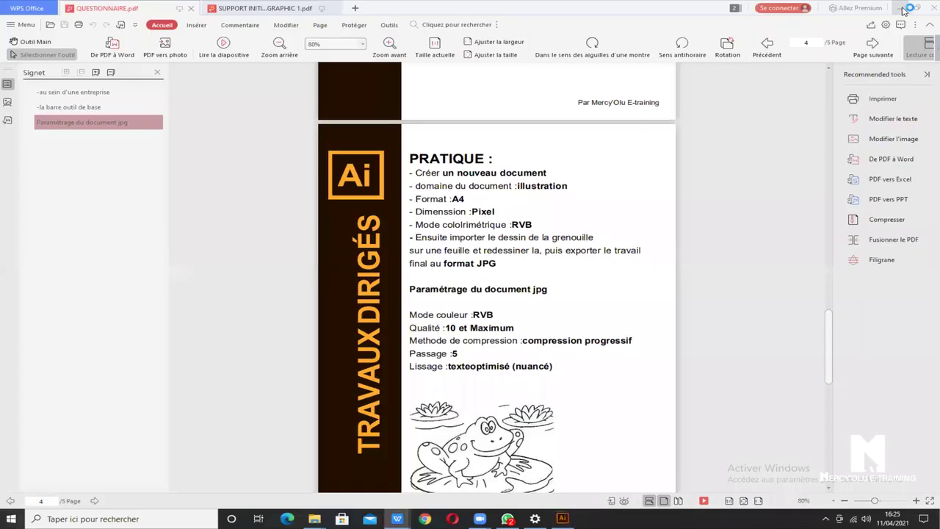
Minimise the PDF window and drag a small stroke onto the lily pad
click(904, 9)
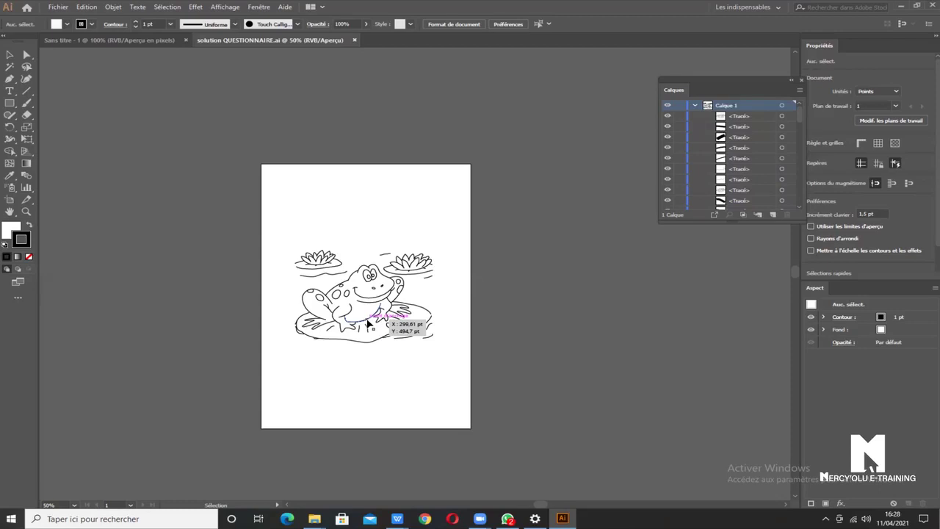
drag(366, 318, 368, 321)
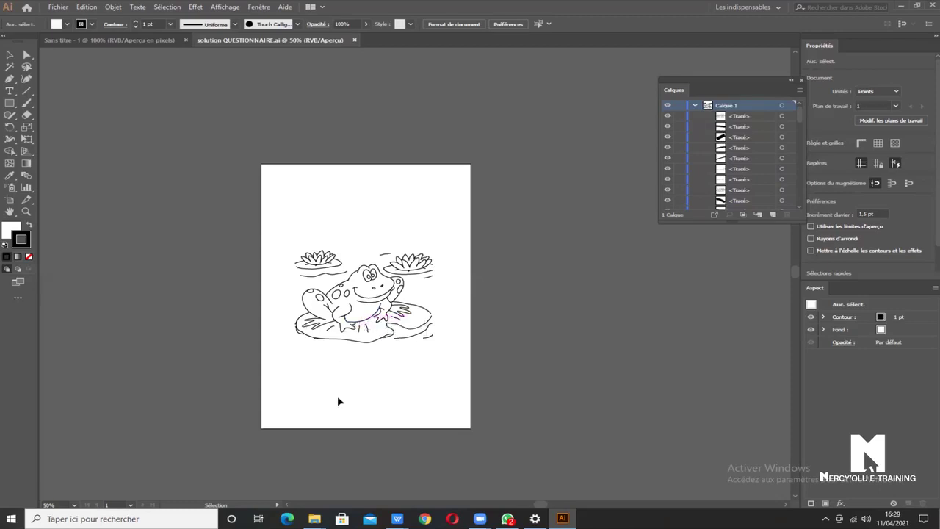
Zoom in and select the small curved stroke at the lily pad edge
scroll(316, 345, up, 2)
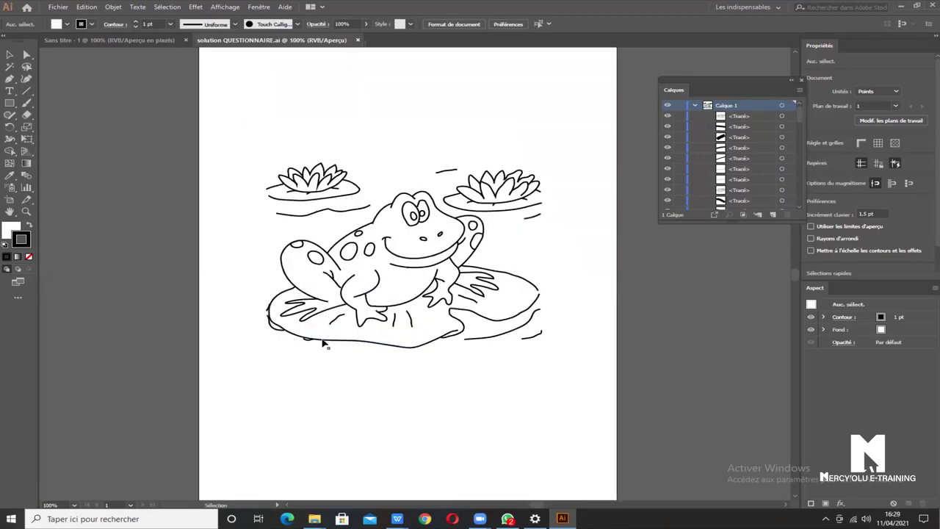
scroll(311, 342, up, 2)
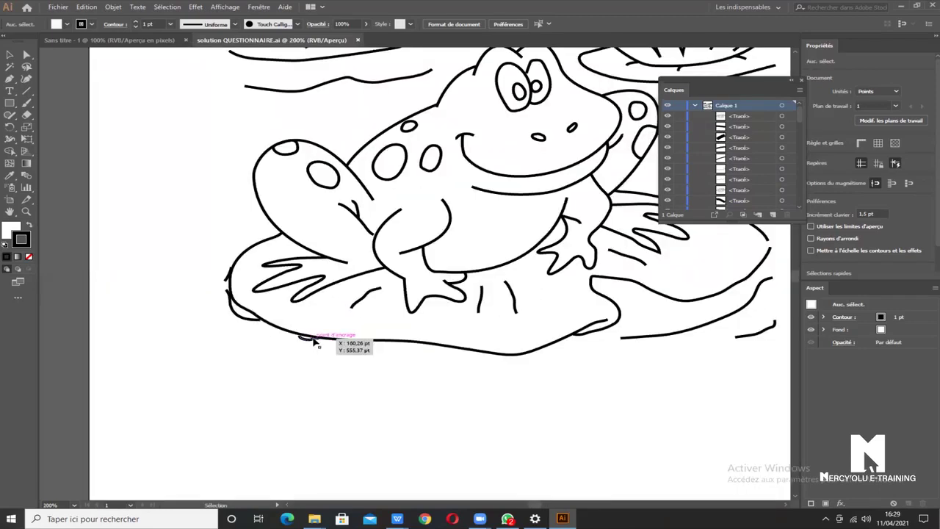
scroll(317, 342, up, 2)
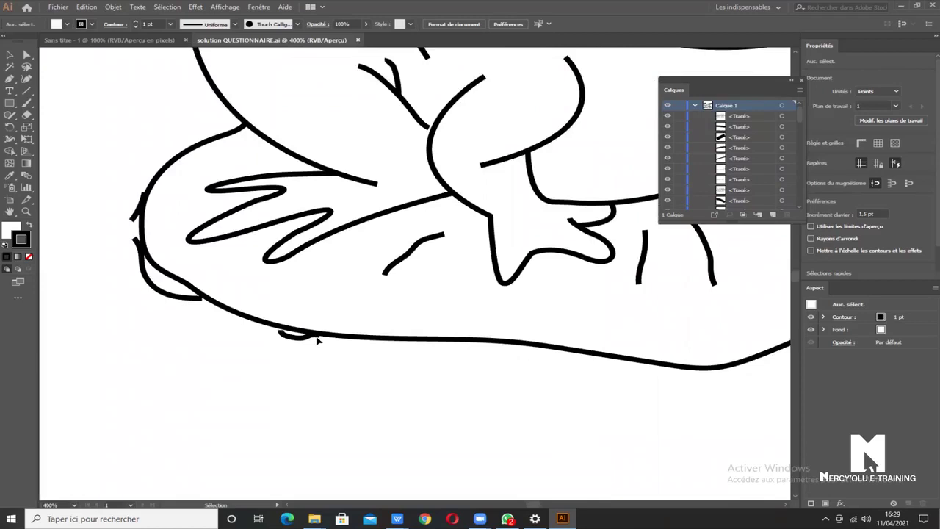
click(304, 338)
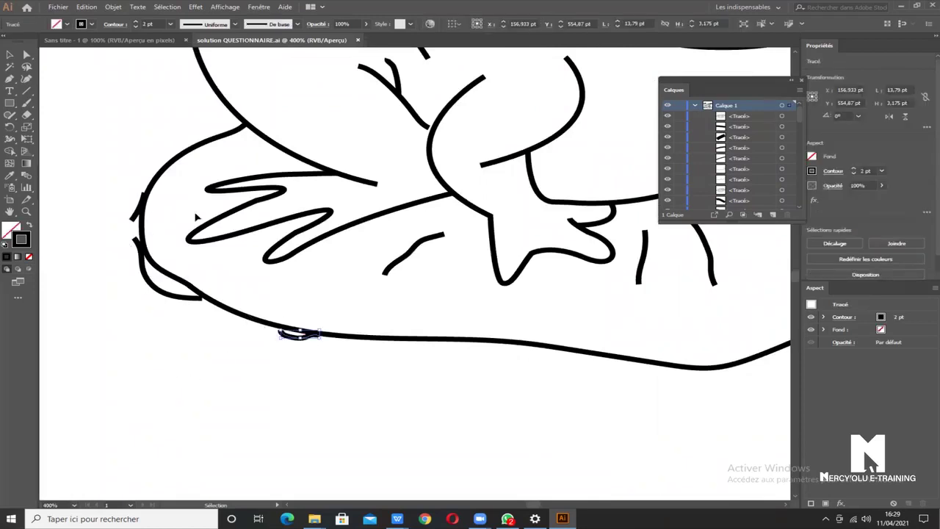
Zoom back out and marquee-select the entire frog drawing
scroll(173, 363, down, 2)
scroll(172, 363, down, 1)
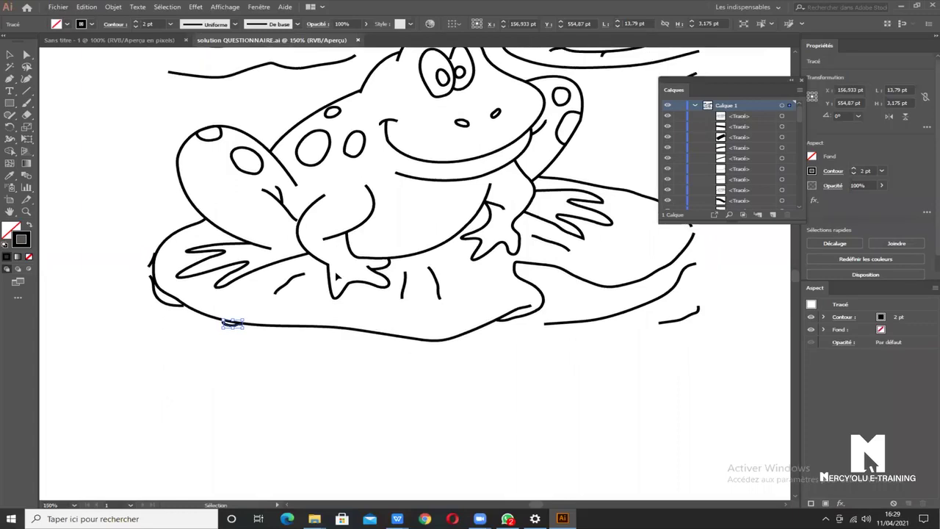
scroll(386, 246, down, 1)
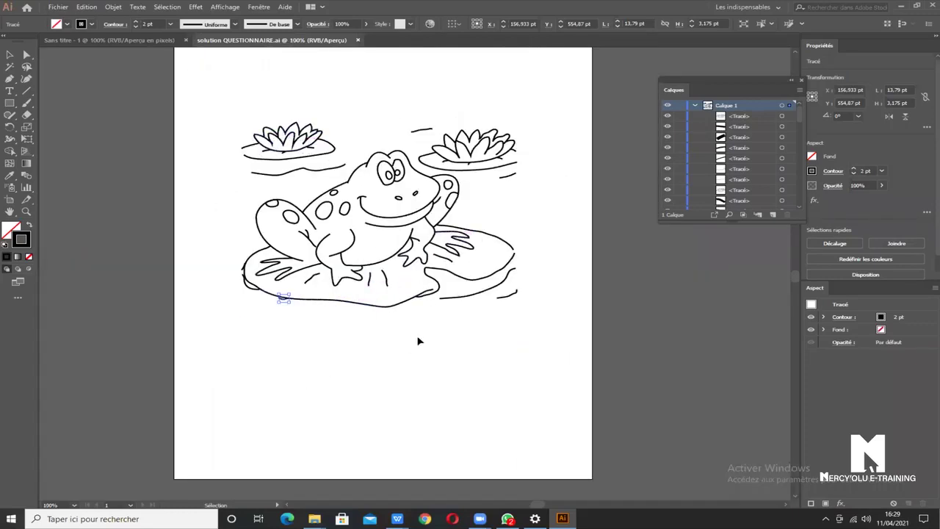
drag(418, 341, 413, 361)
scroll(372, 340, down, 1)
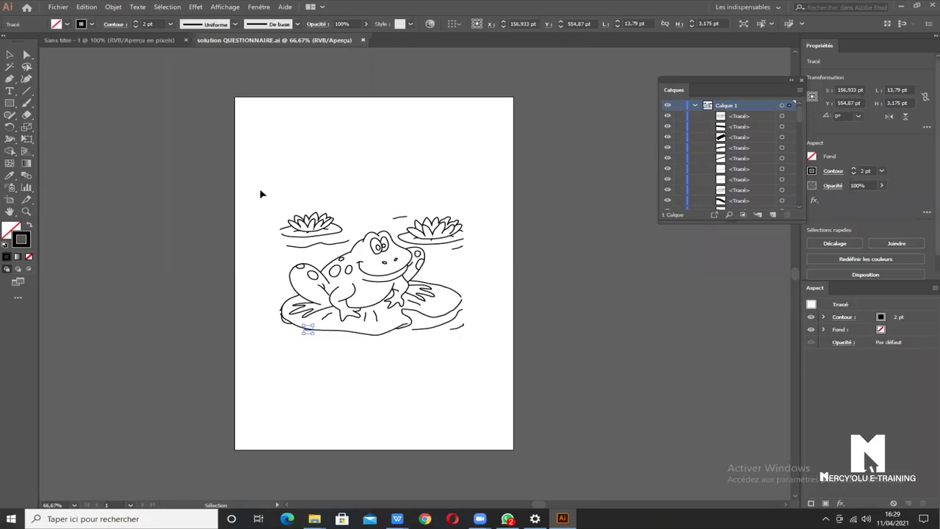
drag(258, 194, 483, 358)
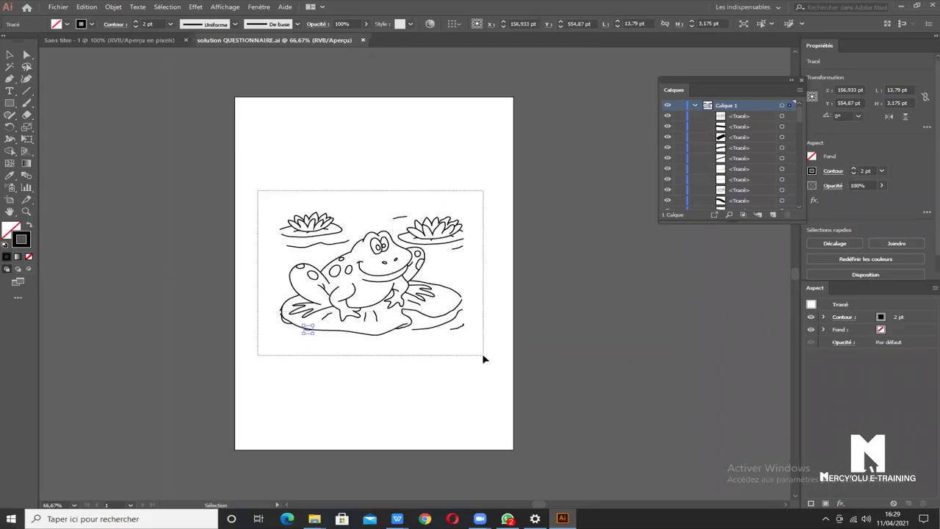